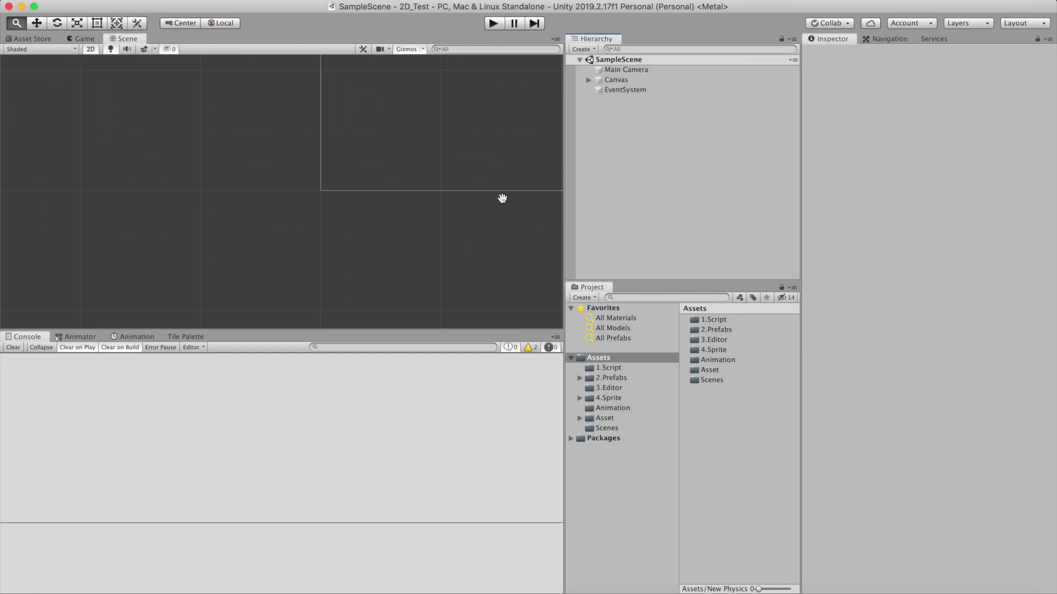
Create a Grid with a Tilemap and put the Tilemap on the Platform layer
right_click(626, 147)
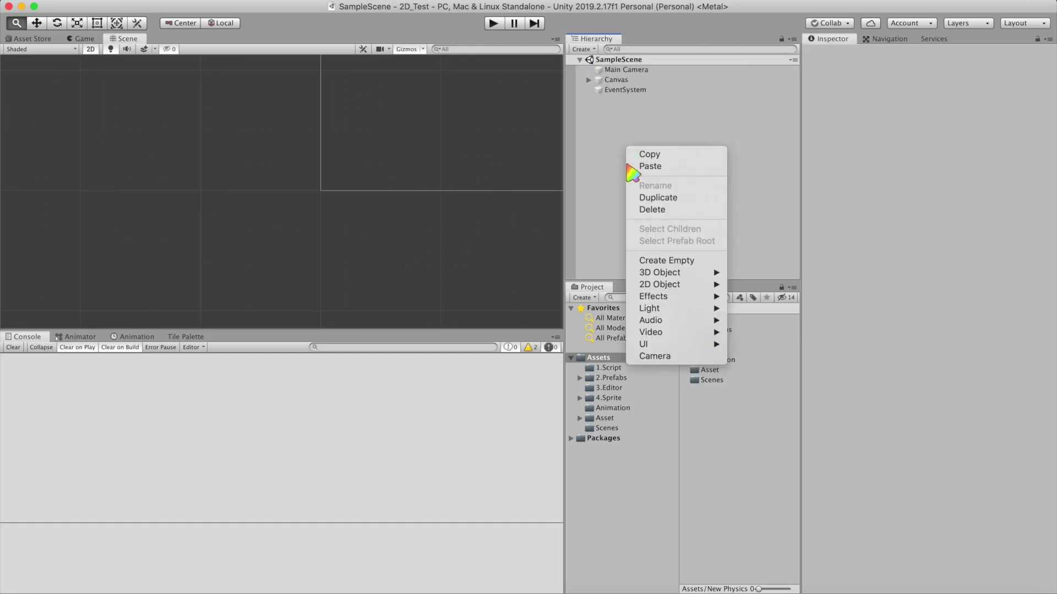
mouse_move(682, 284)
click(761, 310)
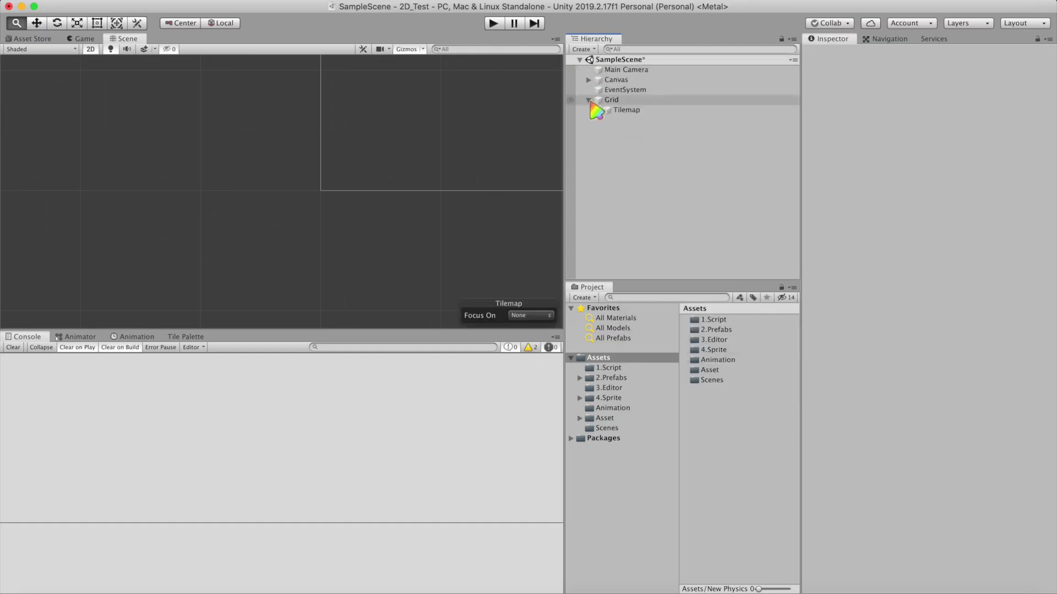
click(624, 110)
click(955, 80)
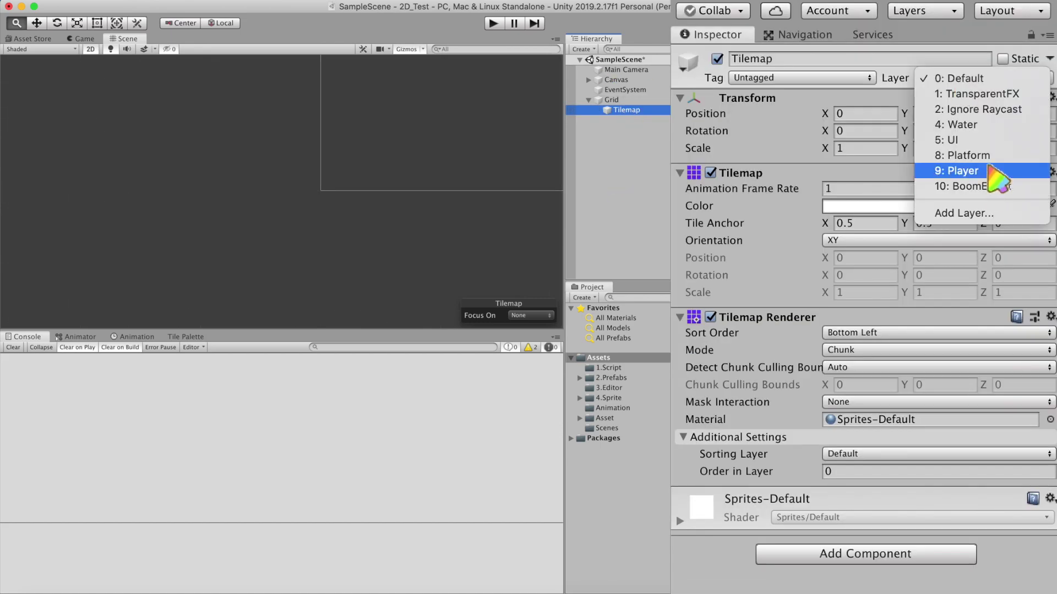
click(991, 164)
Add Tilemap Collider 2D and Composite Collider 2D, and set the Rigidbody 2D Body Type to Static
click(862, 558)
text(Til)
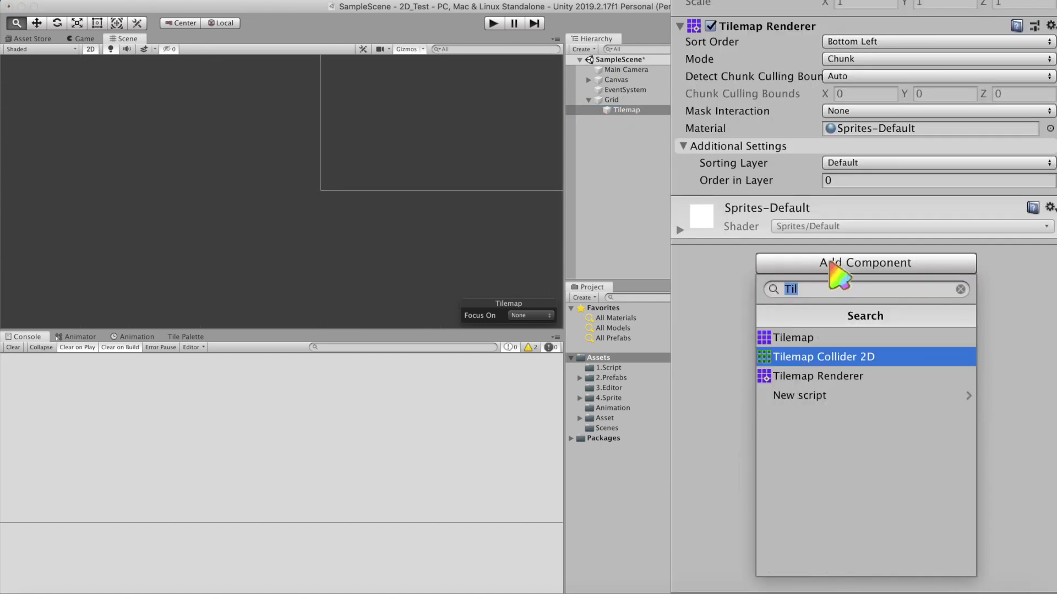
key(Return)
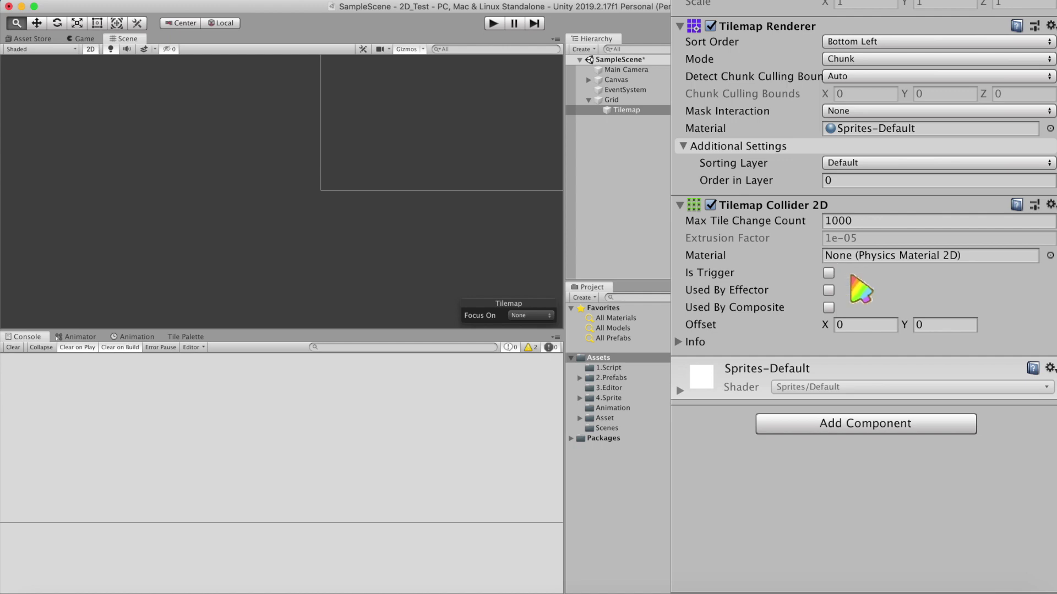
click(887, 425)
text(Com)
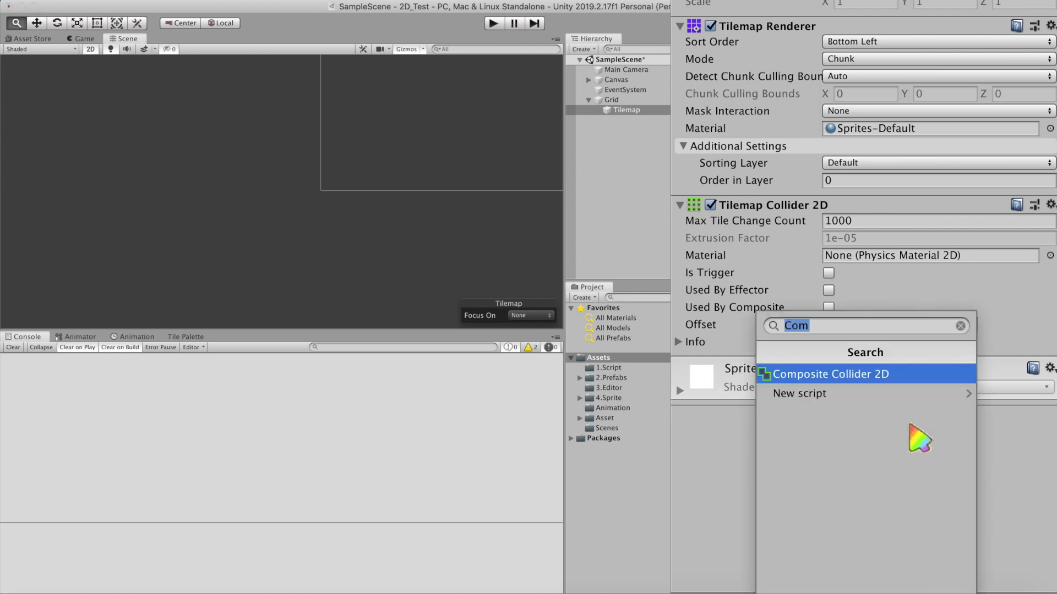
key(Return)
scroll(906, 385, down, 5)
click(886, 151)
click(890, 184)
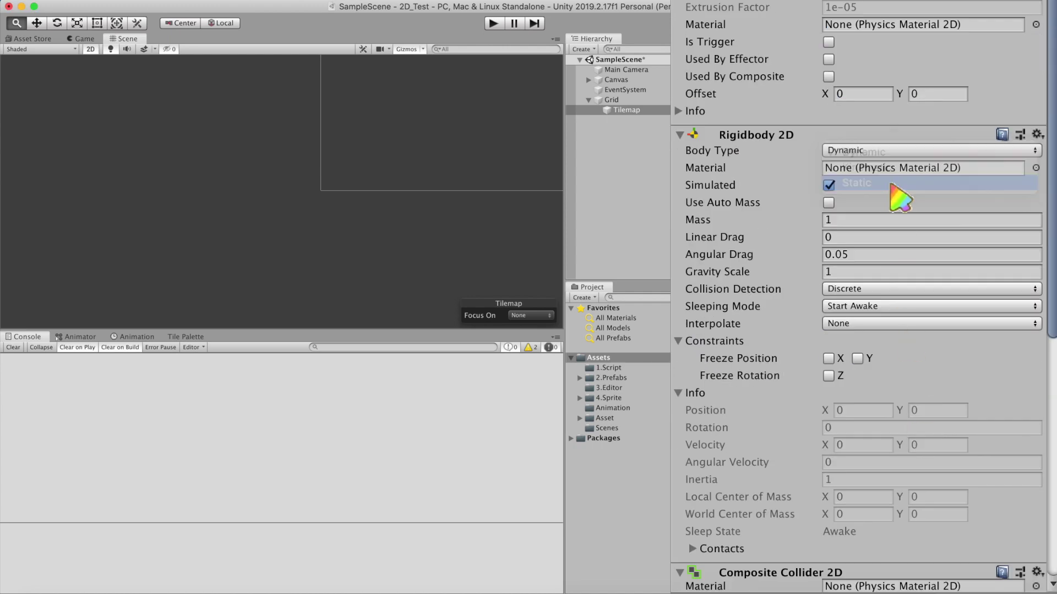
scroll(869, 160, down, 2)
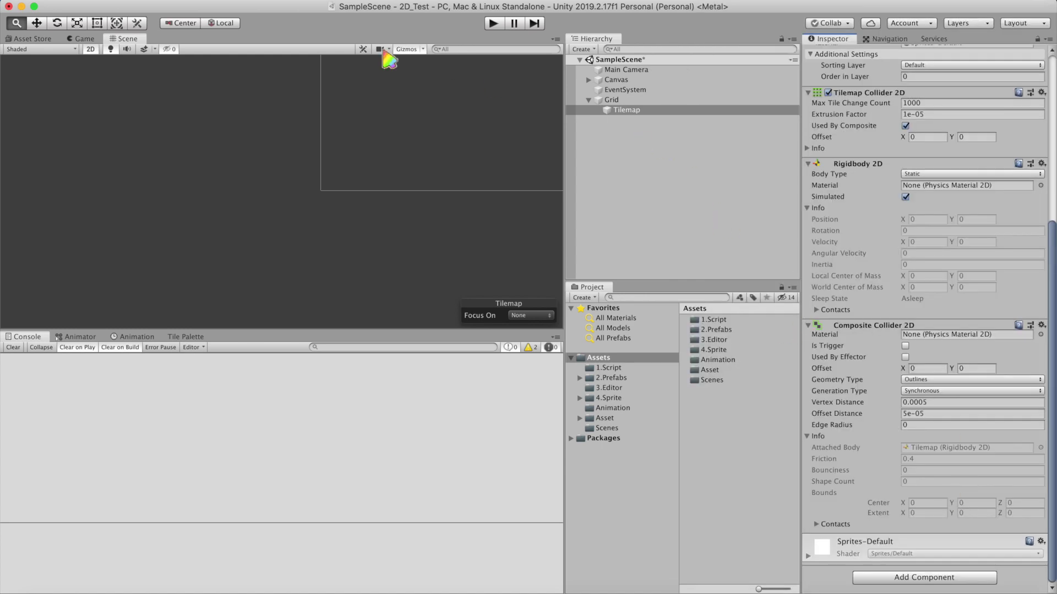
Box-fill a wide rectangle of brick tiles from the Tile Palette, then open the Prefabs folder
click(188, 337)
key(u)
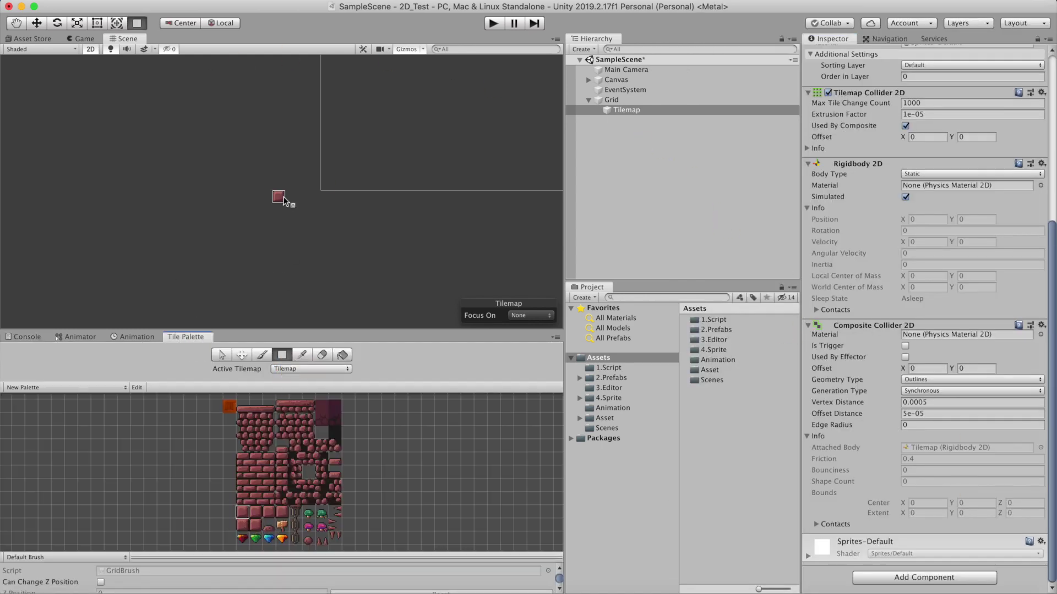
scroll(297, 170, down, 2)
scroll(247, 163, down, 2)
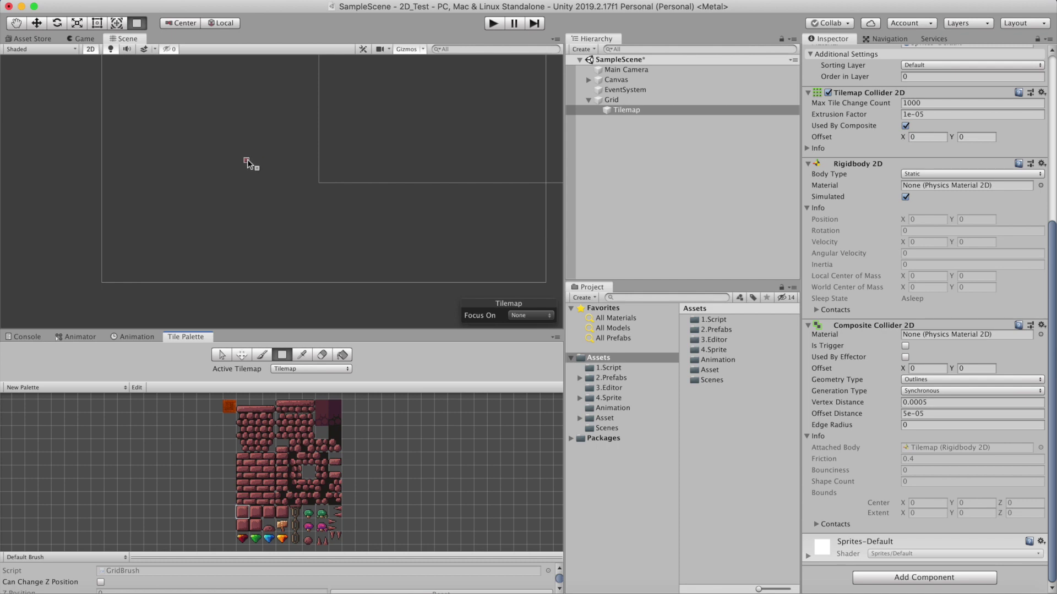
drag(247, 163, 495, 220)
drag(171, 160, 271, 217)
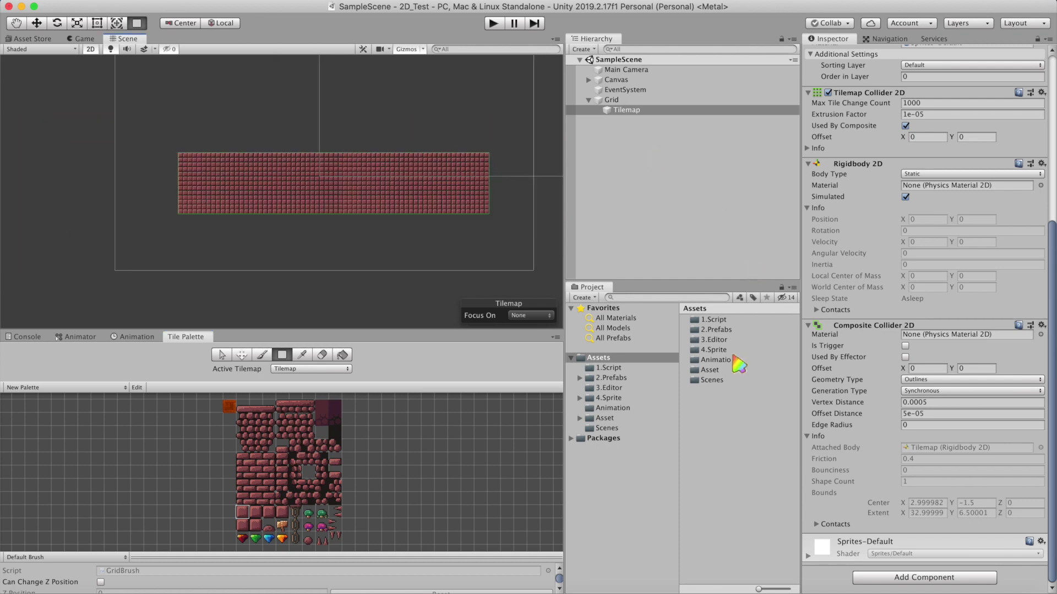
double_click(715, 330)
drag(710, 330, 616, 120)
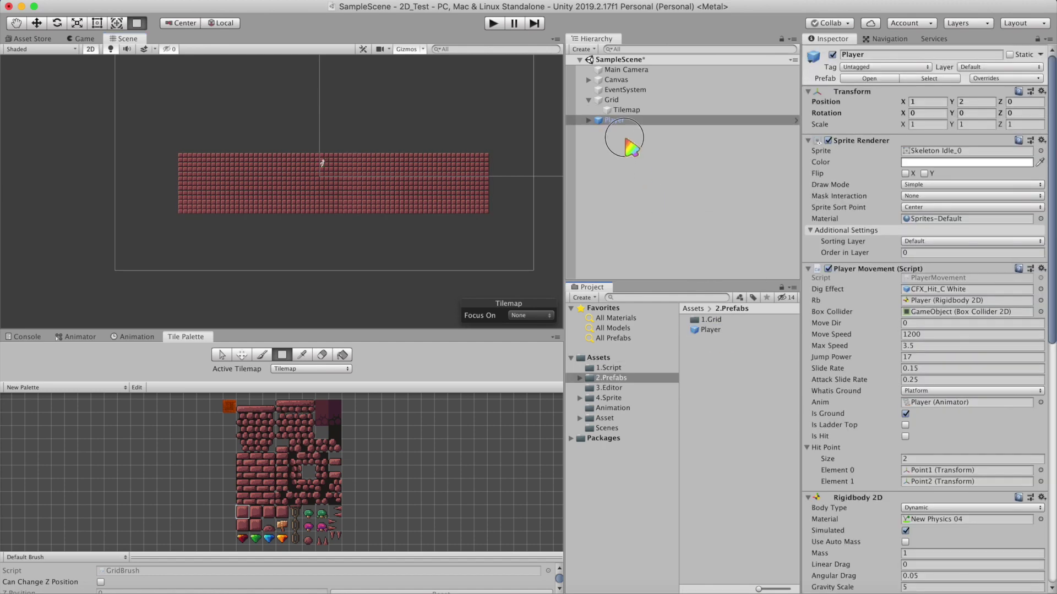
click(618, 137)
scroll(370, 212, up, 5)
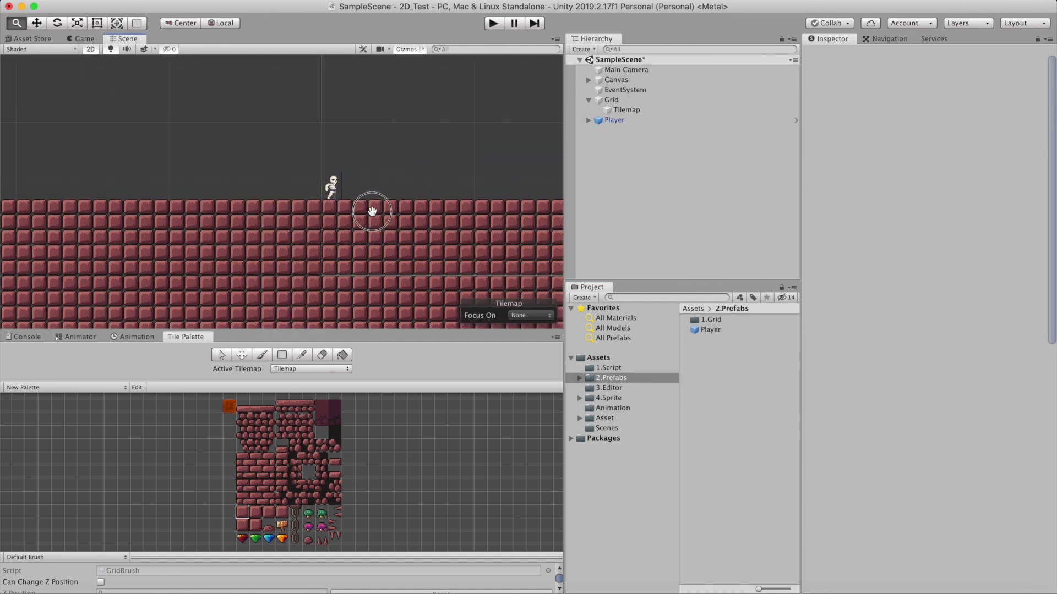
scroll(362, 177, up, 3)
click(494, 23)
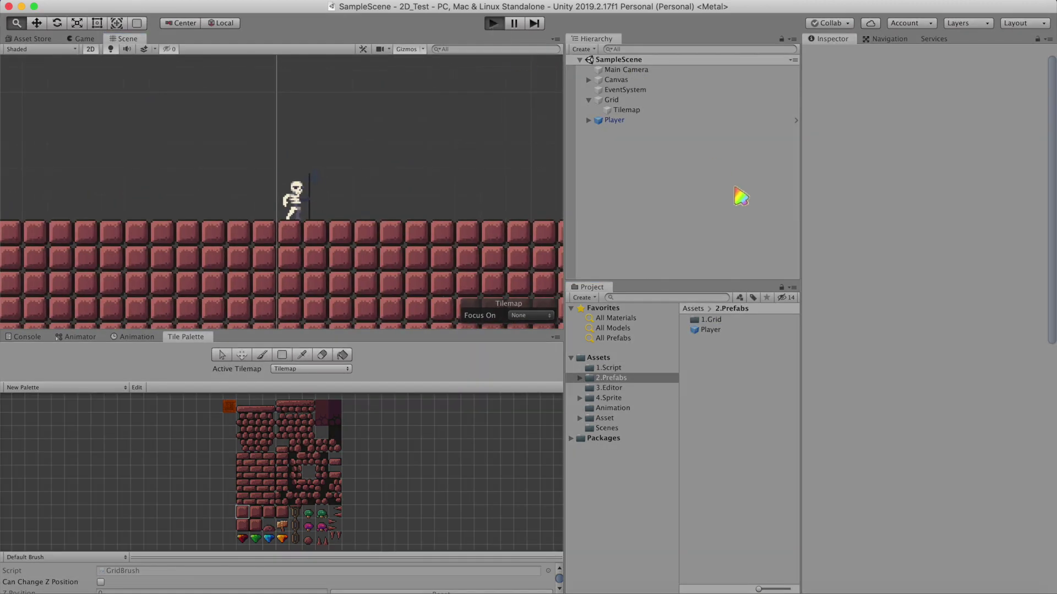
click(896, 189)
text(10)
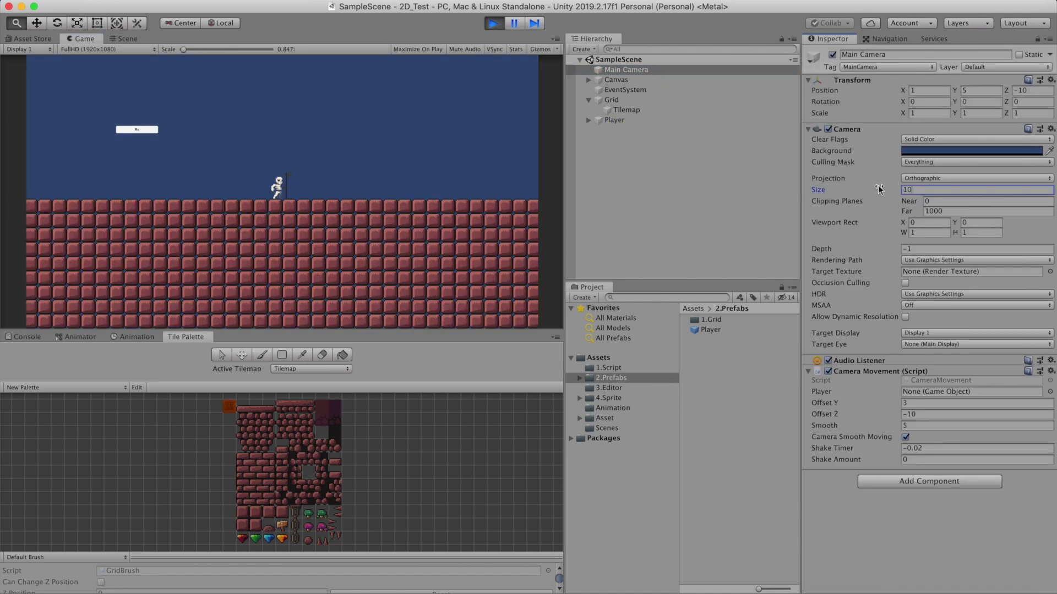
key(BackSpace)
key(BackSpace)
text(5)
click(675, 207)
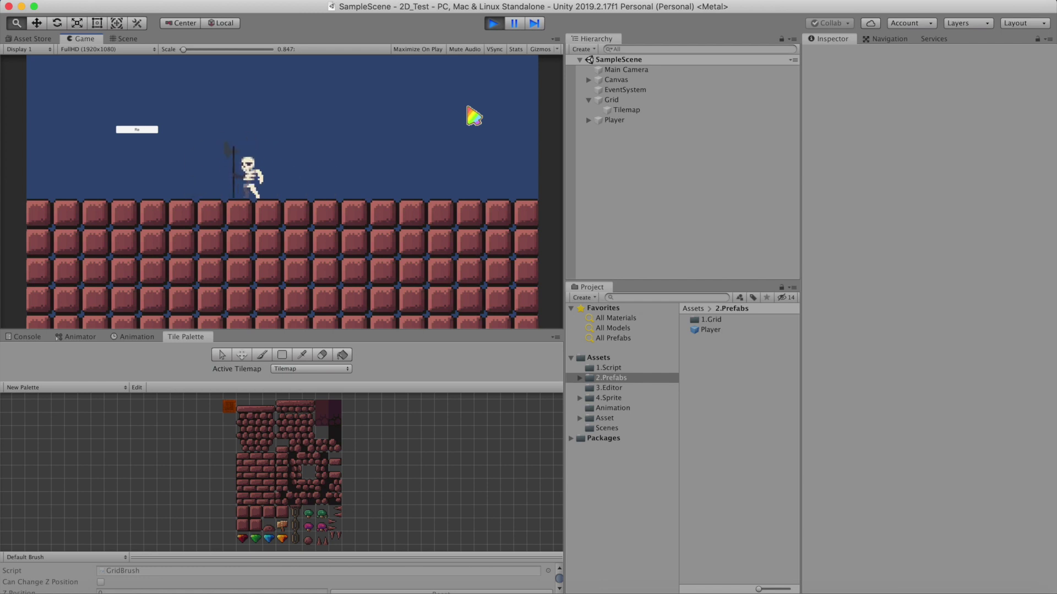
click(626, 69)
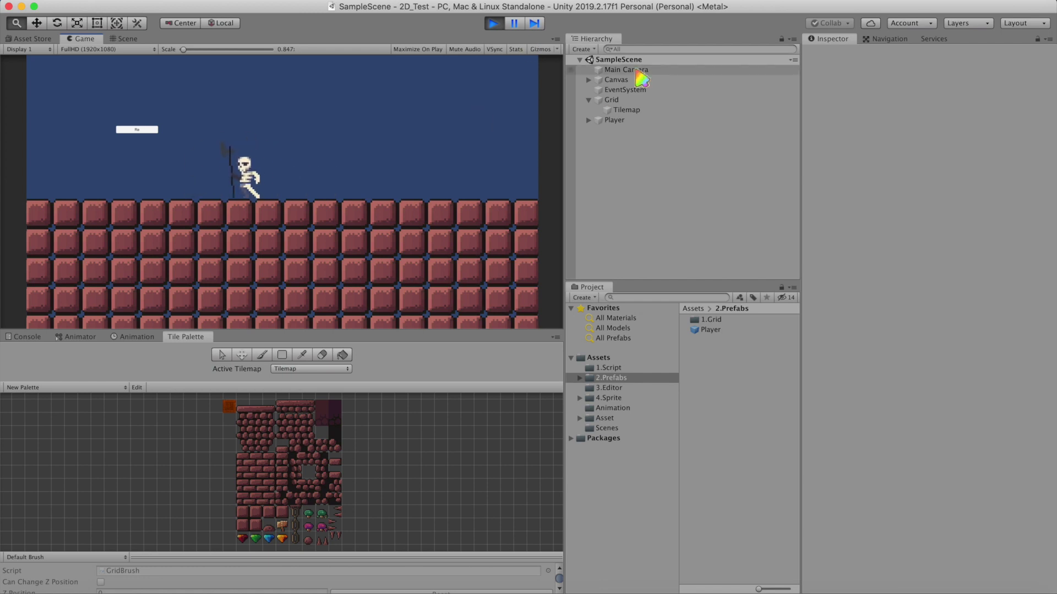
drag(864, 192, 876, 197)
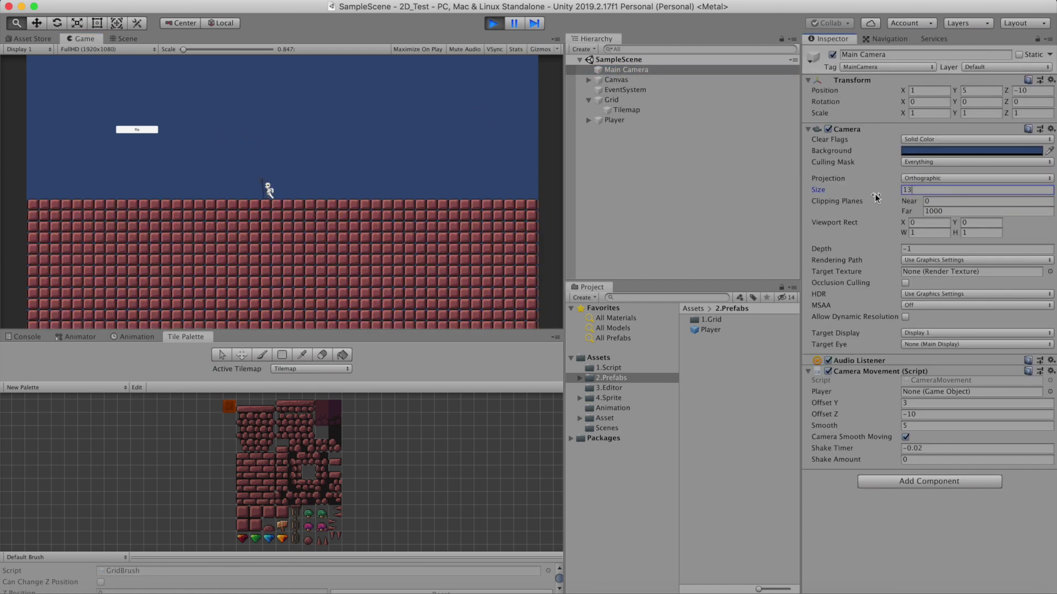
click(493, 23)
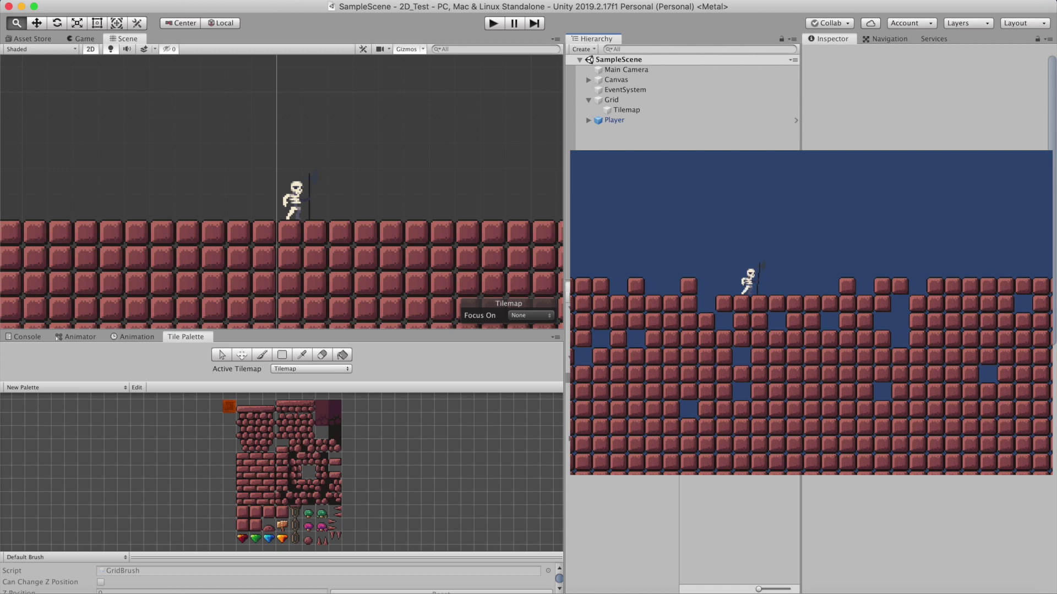
Create an empty Controller object and attach a new MouseInput script to it
key(super+shift+n)
text(Controller)
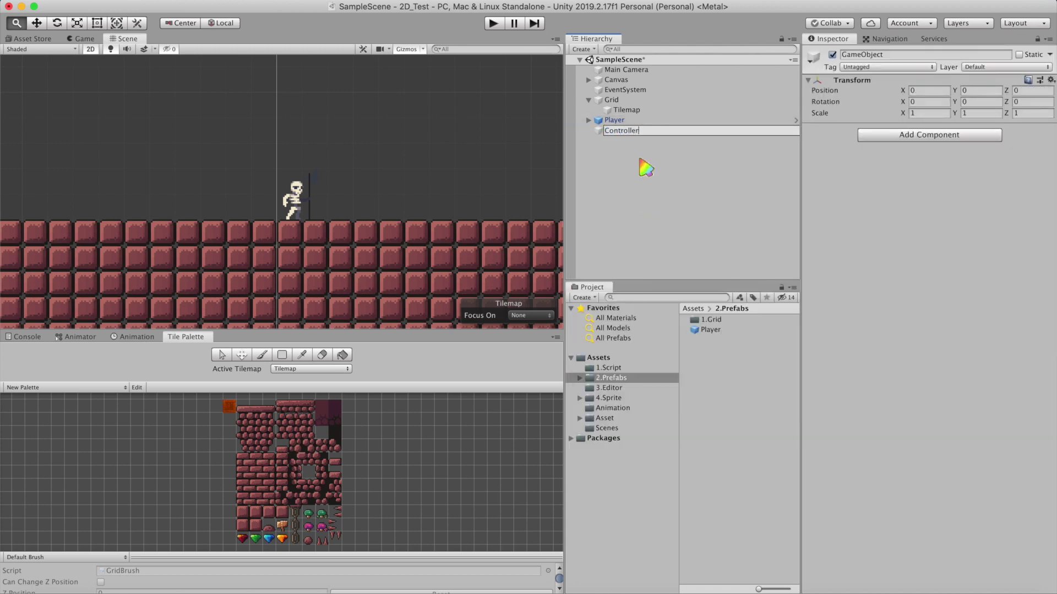
key(Return)
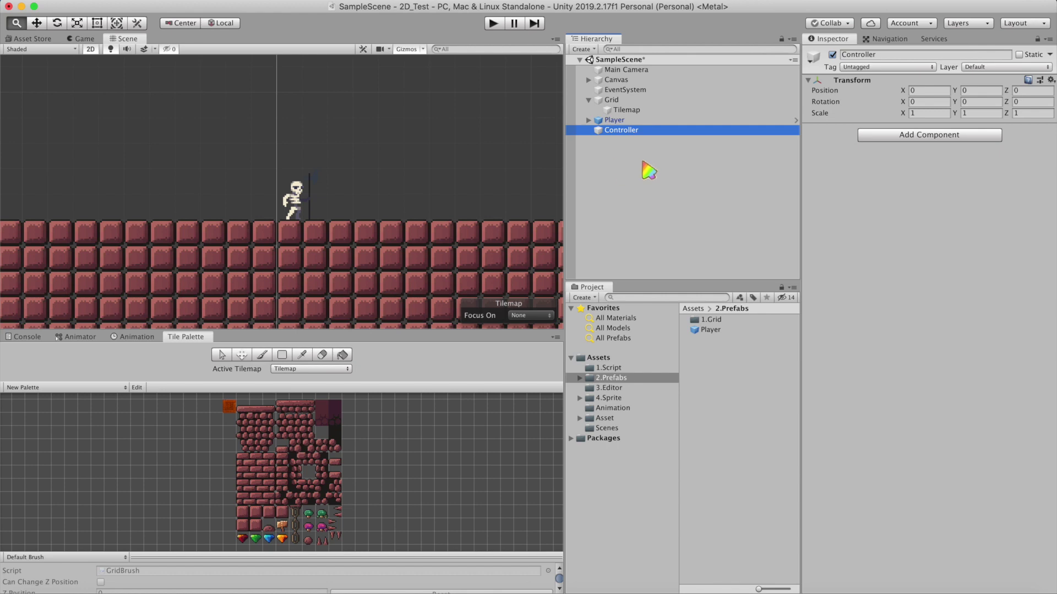
key(Return)
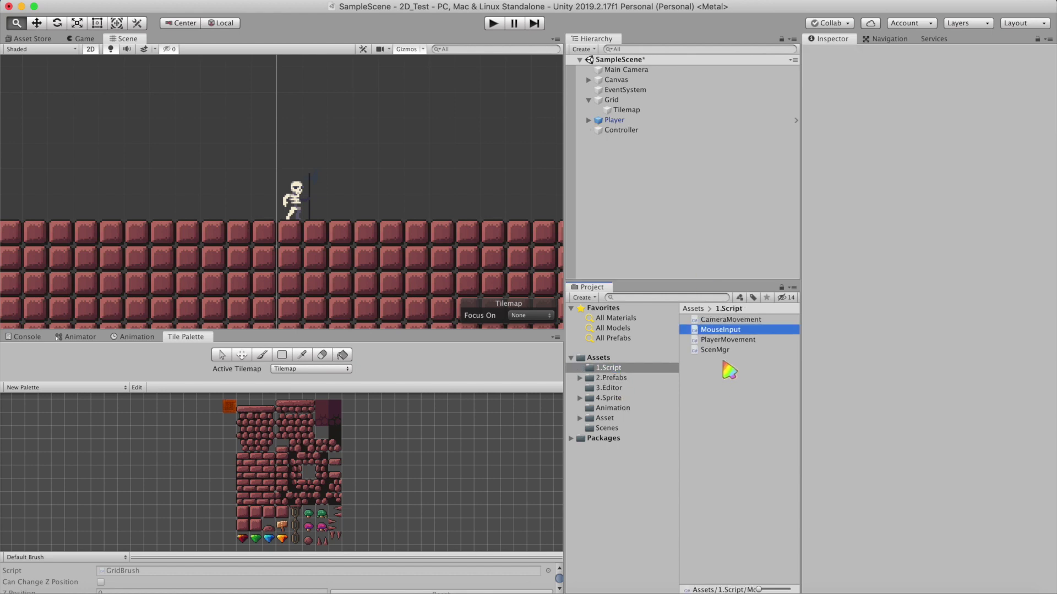
drag(721, 330, 623, 131)
text(Brick)
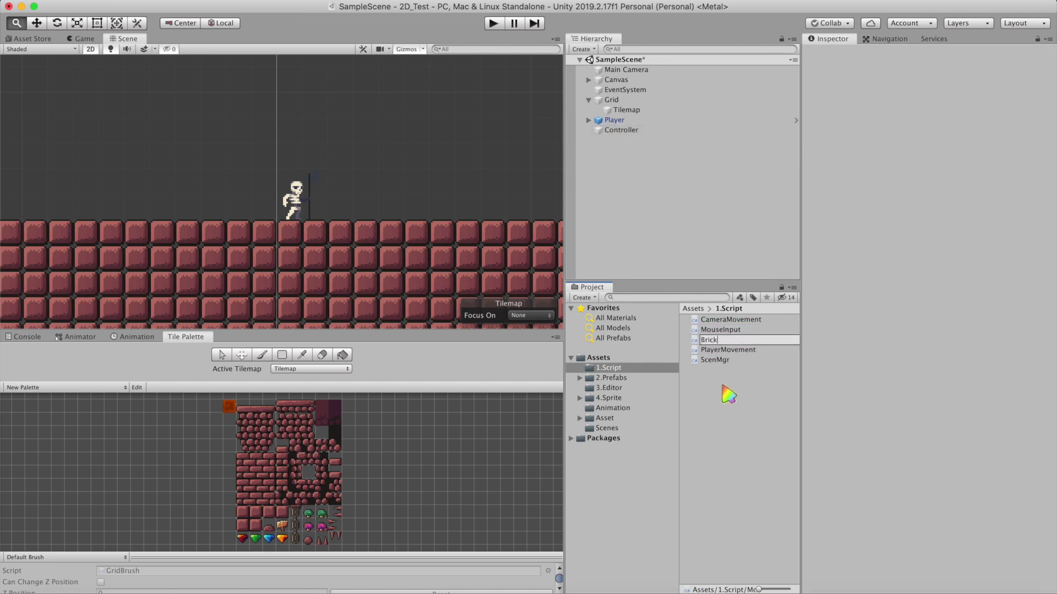
Create a Bricks script and attach it to the Tilemap
text(s)
key(Return)
drag(711, 319, 627, 110)
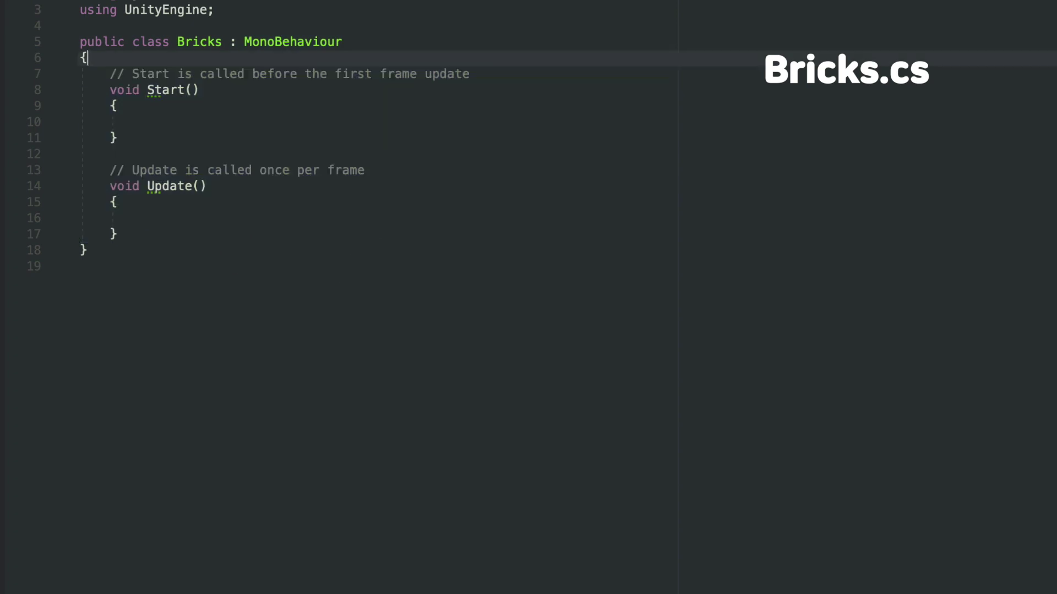
Add a public Tilemap tilemap field and assign GetComponent<Tilemap>() in Start
key(Return)
text(public Tilemap tilemap;)
click(279, 159)
text(tilemap = GetComponent)
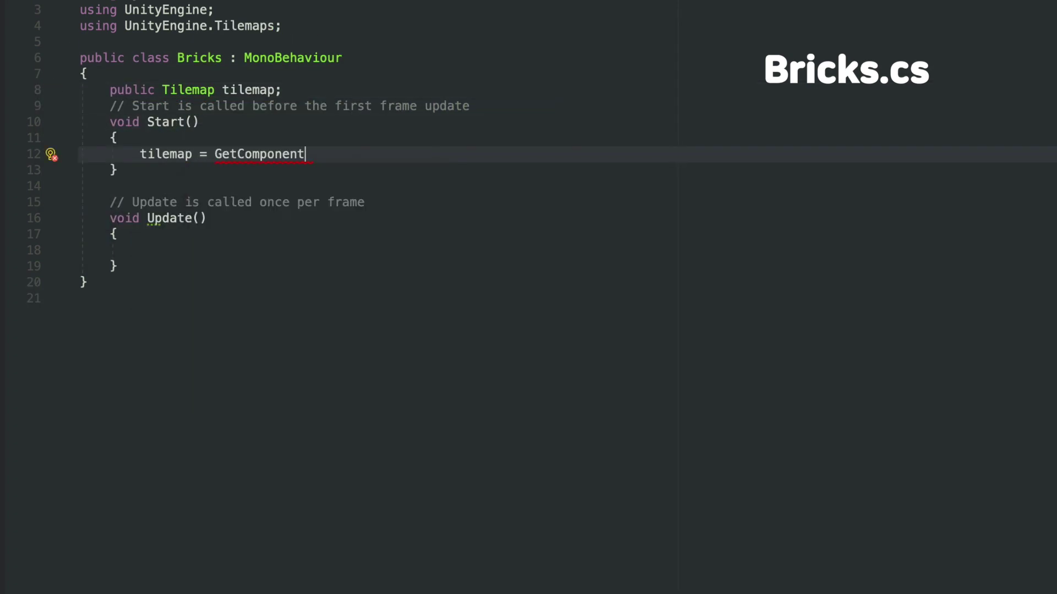
text(<Tilemap> ( );)
Replace Update with MakeDot(Vector3 Pos), converting Pos via WorldToCell and calling SetTile(cellPosition, null)
drag(80, 202, 118, 266)
text(public void MakeDot ( Vector3 )
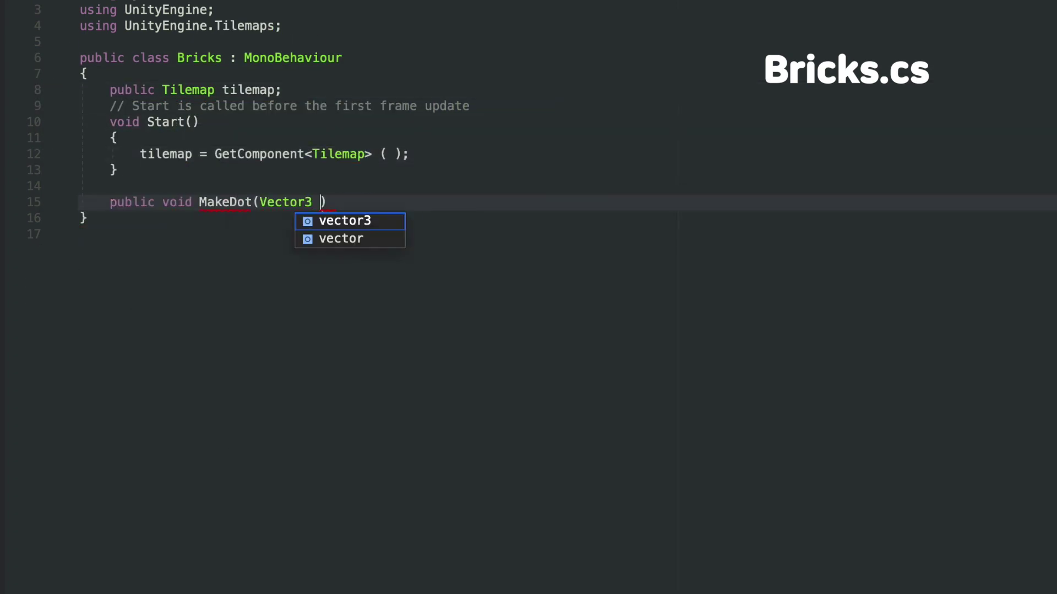
text(Pos )     {         Vector3Int cellPosition = tilemap.WorldTo)
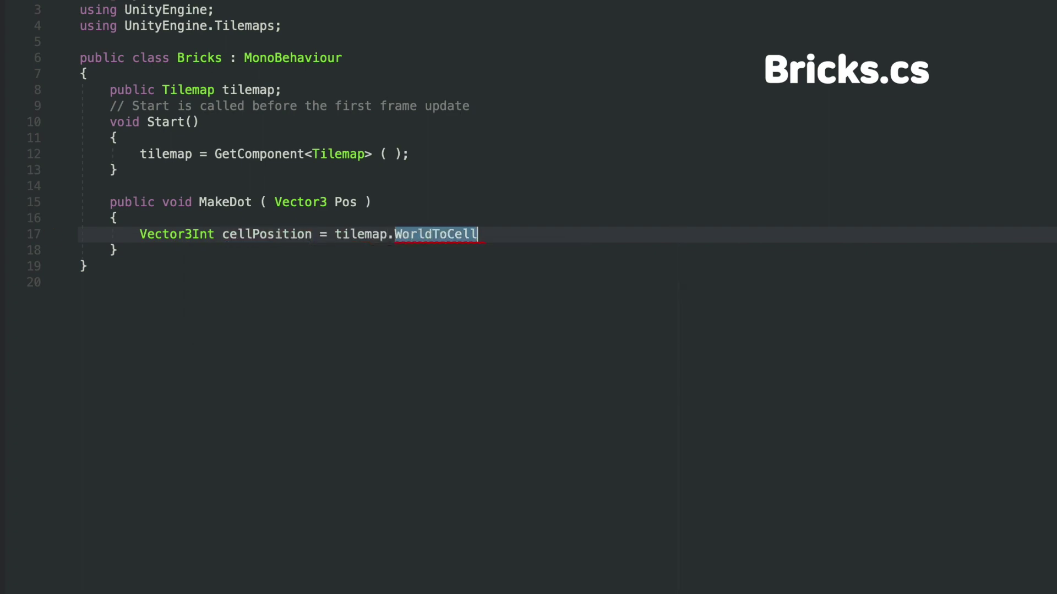
key(Return)
text(( Pos );)
key(Return)
key(Return)
text(t)
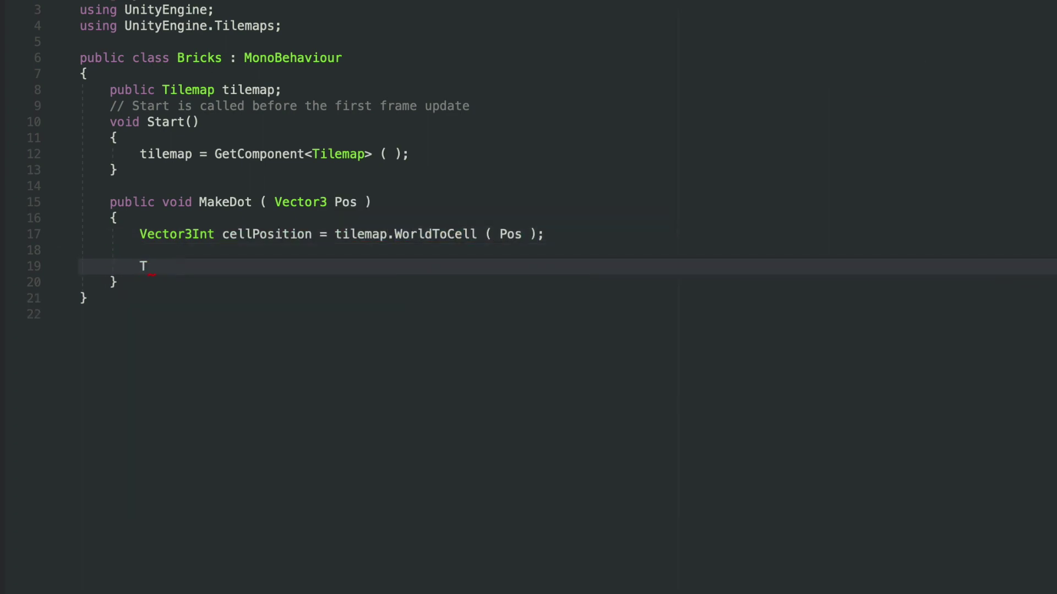
text(ilemap.SetTile ( cellPosition, null );)
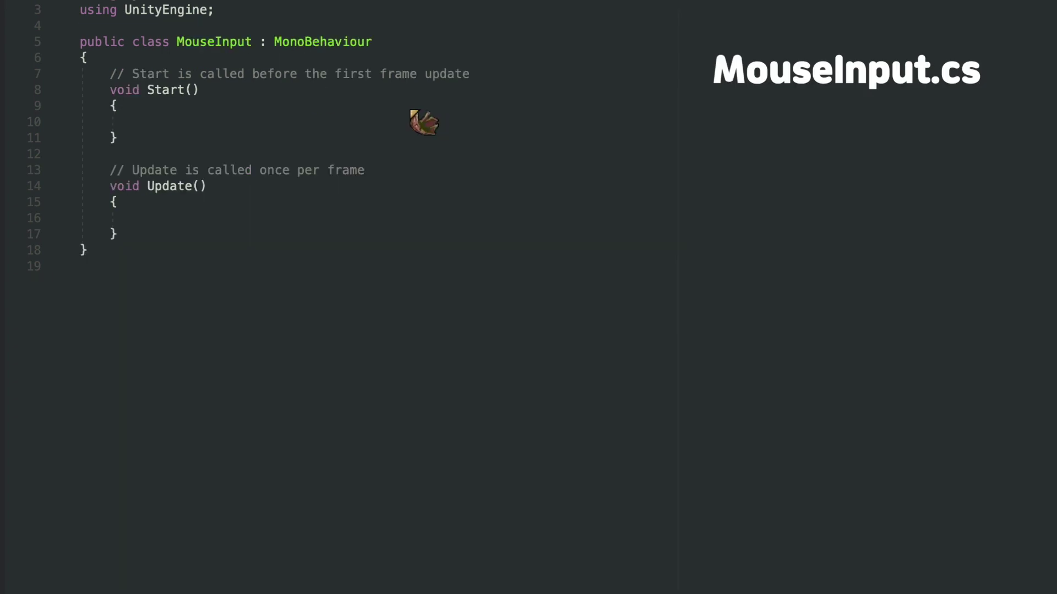
Declare Vector3 MousePosition and public LayerMask whatisPlatform, and delete the empty Start method
click(255, 73)
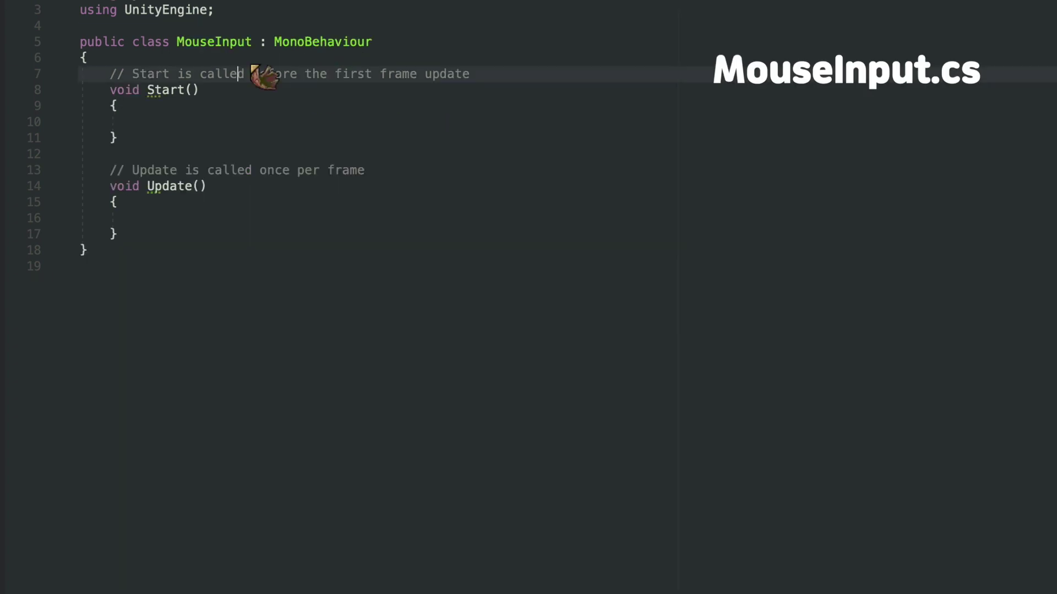
text(Vector3 MousePosition;)
key(Return)
text(public LayerMask whatisPlatform;)
drag(83, 137, 118, 187)
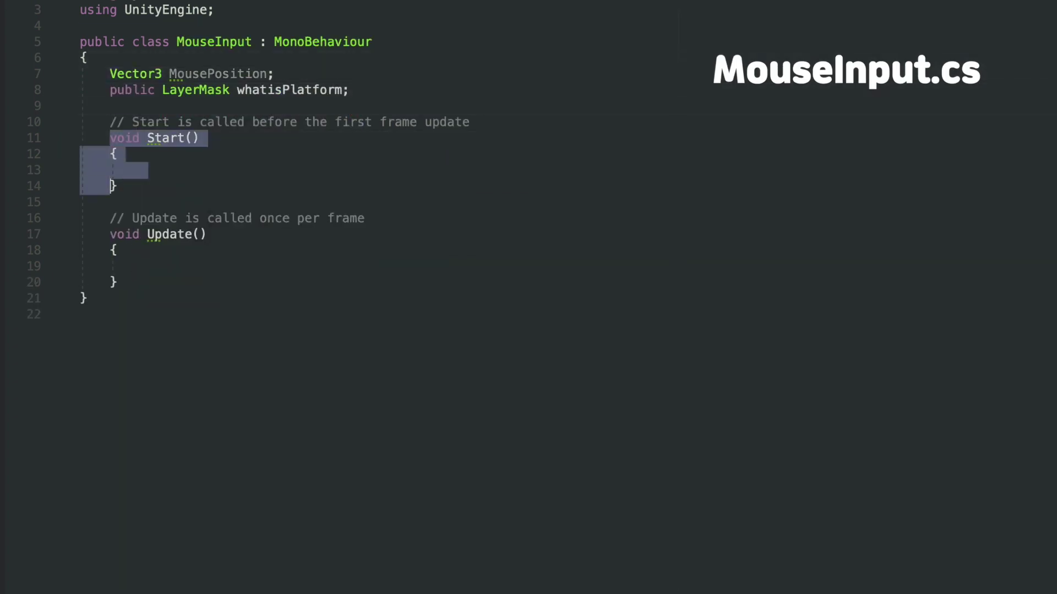
key(Delete)
In Update, on left click get the mouse world position and OverlapCircle it (0.01f) against whatisPlatform
text(if(Input.GetMouseButtonDown(0)){)
key(Return)
text(MousePosition = Came)
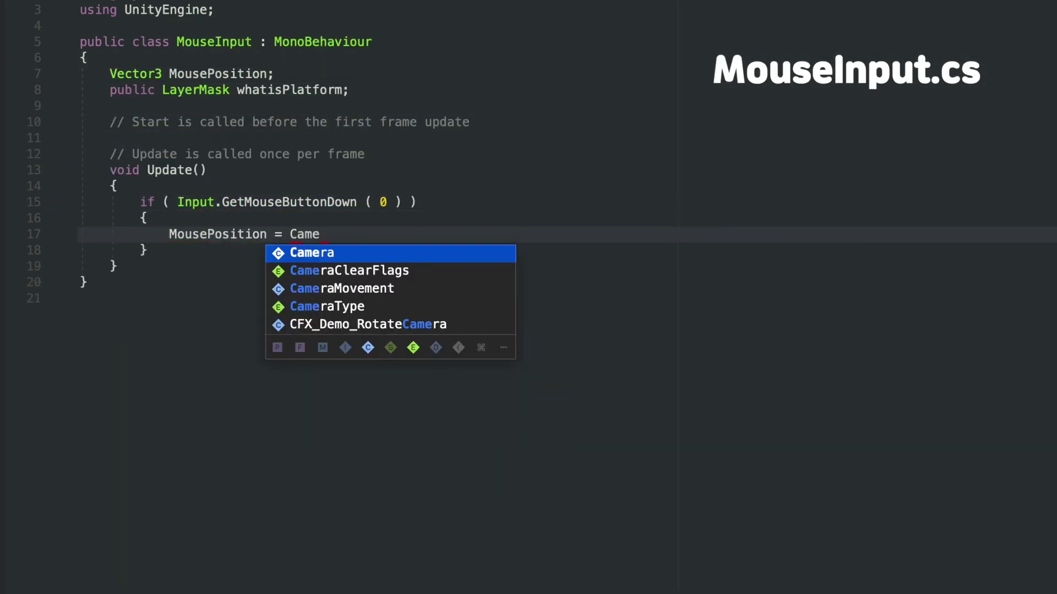
text(ra.main.ScreenToWorldPoint ( Input.mousePosition );)
key(Return)
text(Collider2D c)
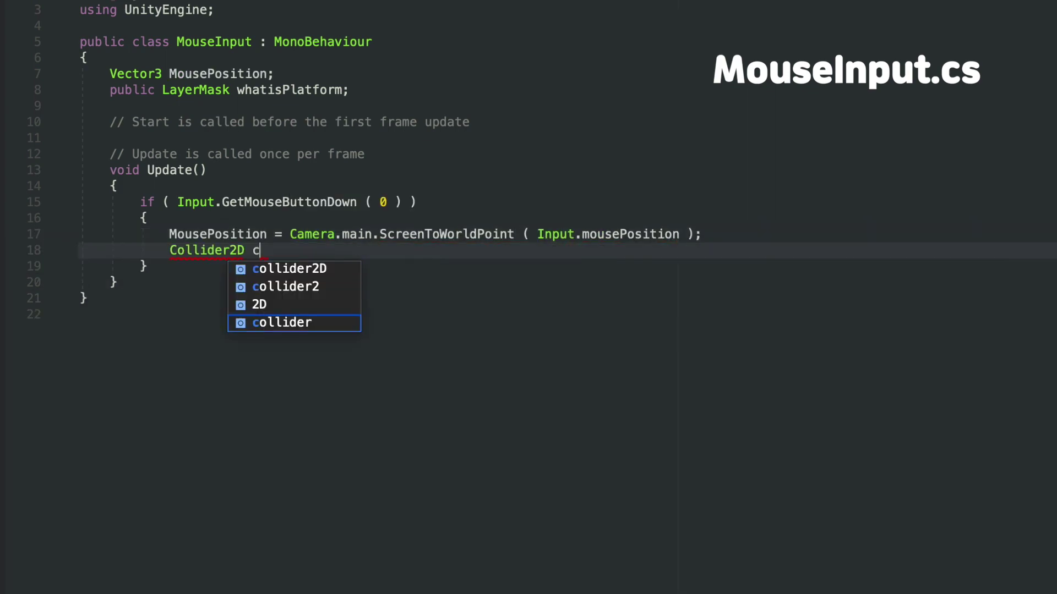
key(BackSpace)
text(overCollider2d = Physics2D.OverlapCircle ( MousePosition, 0.01)
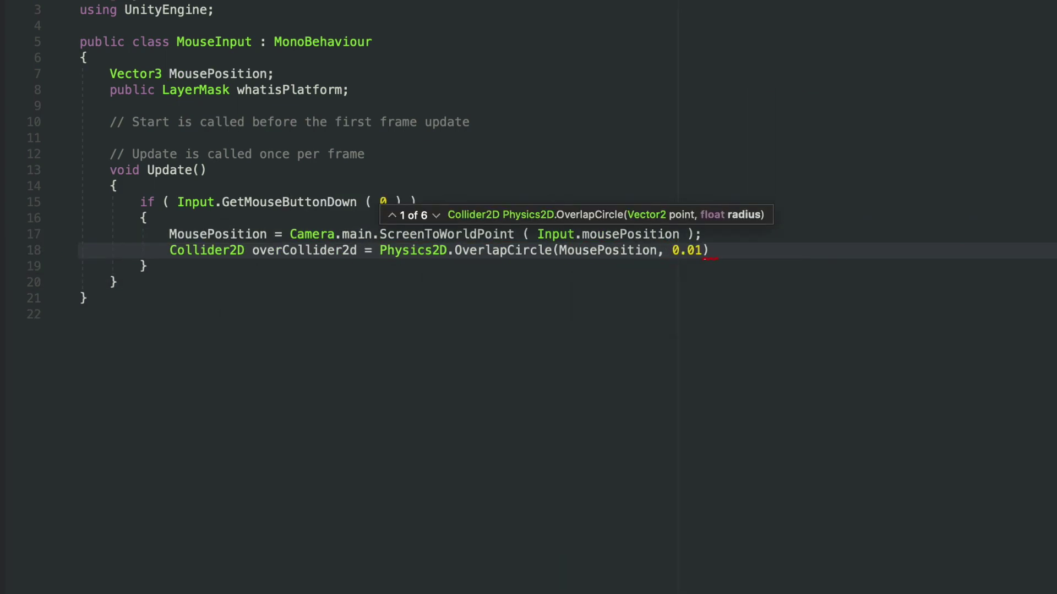
text(f, whatisPlatform );)
If a collider is found, call MakeDot(MousePosition) on its Bricks component
key(Return)
text(if ( overCollider2d != null)
key(Return)
text({)
key(Return)
text(overCollider2d.transform.GetComponent<Bricks>)
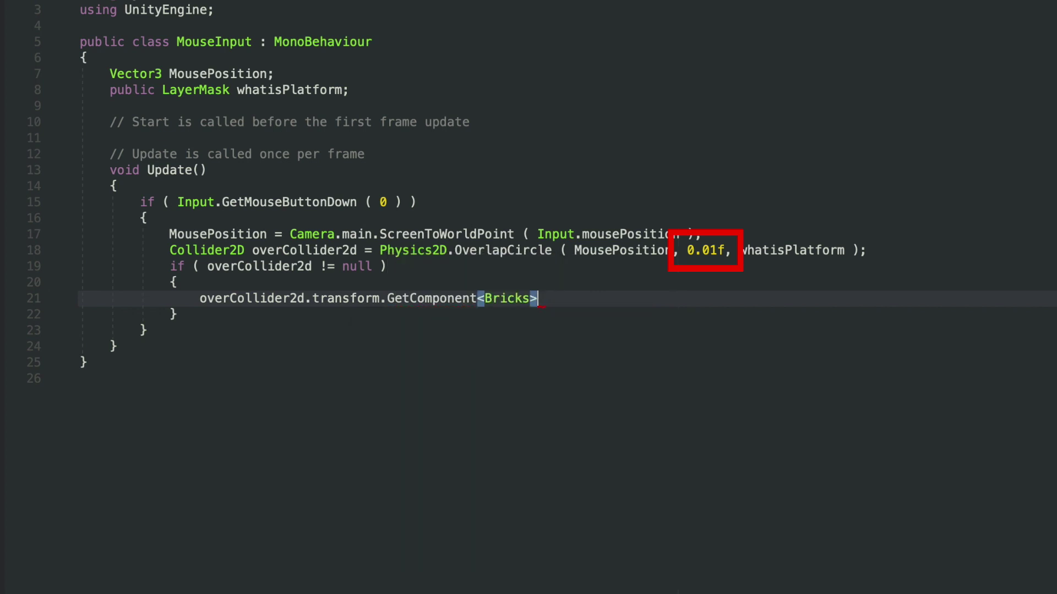
text( ( ).MakeDot ( MousePosition );)
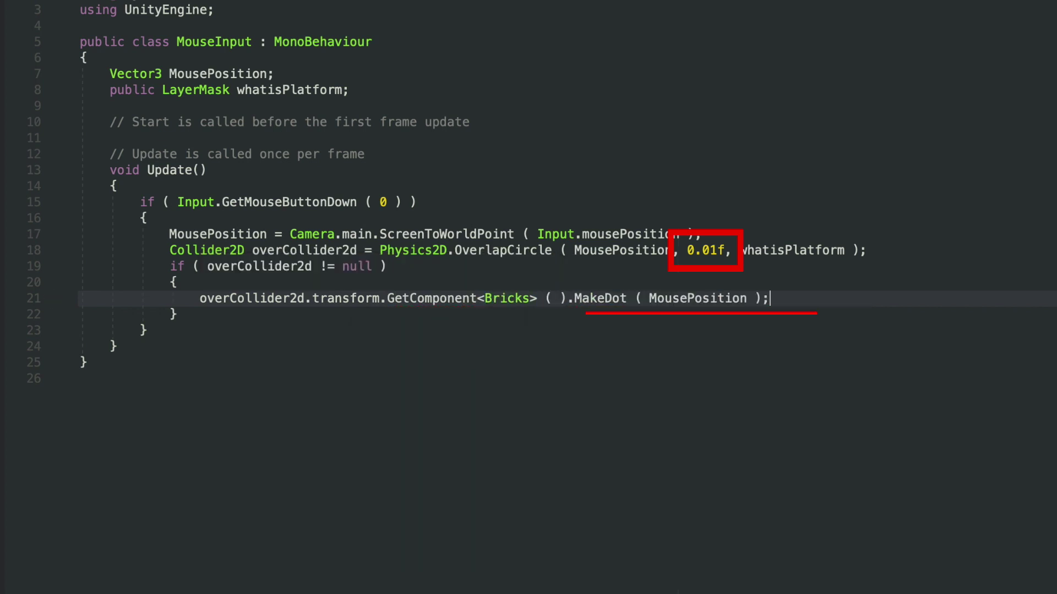
Replace the comment with OnDrawGizmos setting Gizmos.color to red and drawing a 0.2f sphere at MousePosition
drag(110, 122, 428, 163)
key(BackSpace)
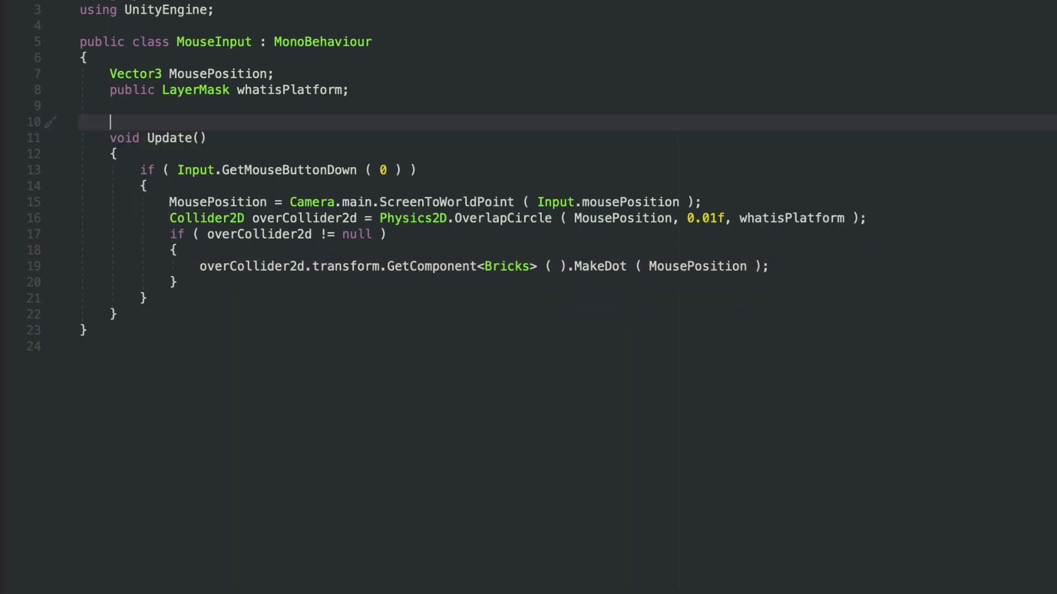
text(OnDrawGizmos)
key(Return)
text(Gizmos.color = Color.red;)
key(Return)
text(Gizmos.D)
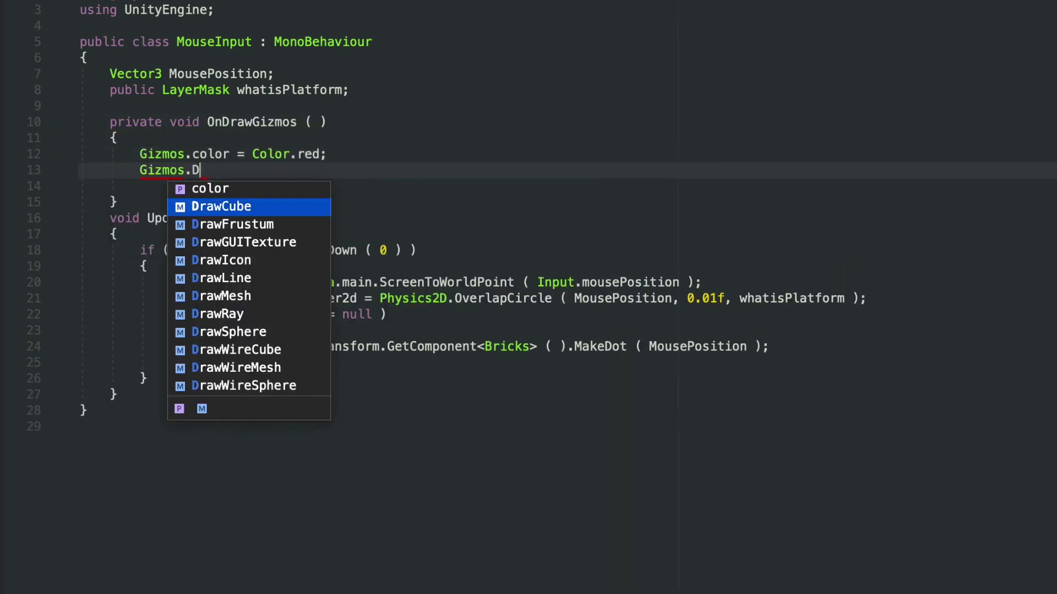
text(rawSphere ( MousePosition, 0.2f );)
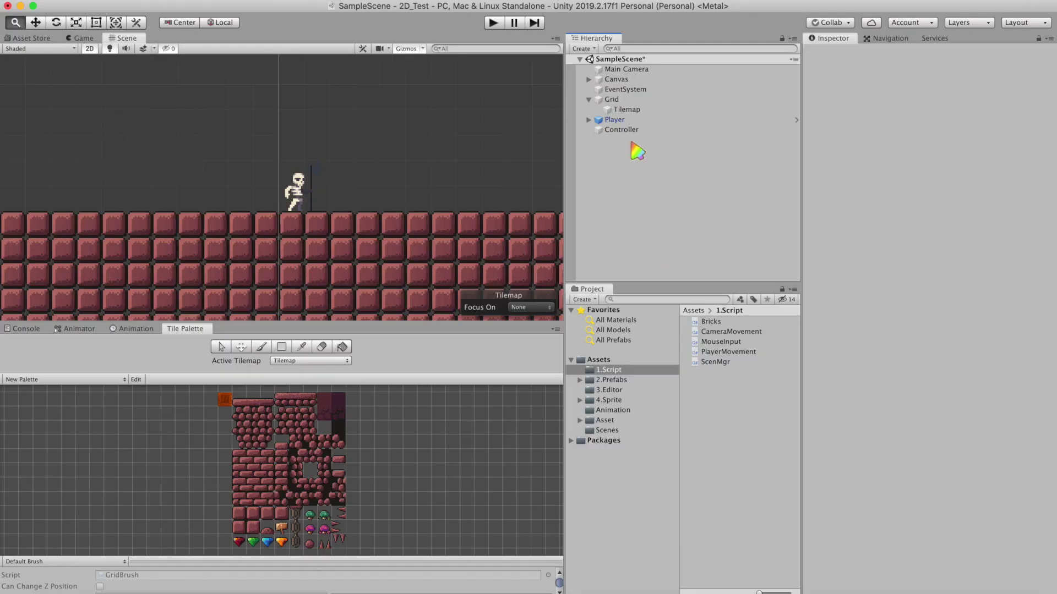
Set the Controller's Whatis Platform mask to Platform, enter Play mode, and dock the Scene view
click(622, 130)
click(915, 149)
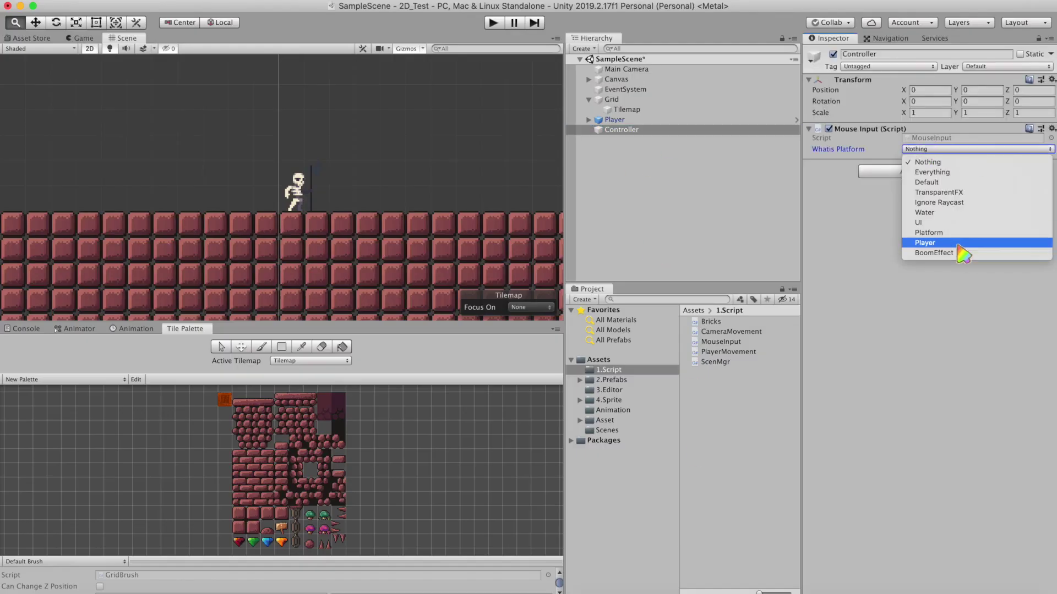
click(948, 234)
click(493, 22)
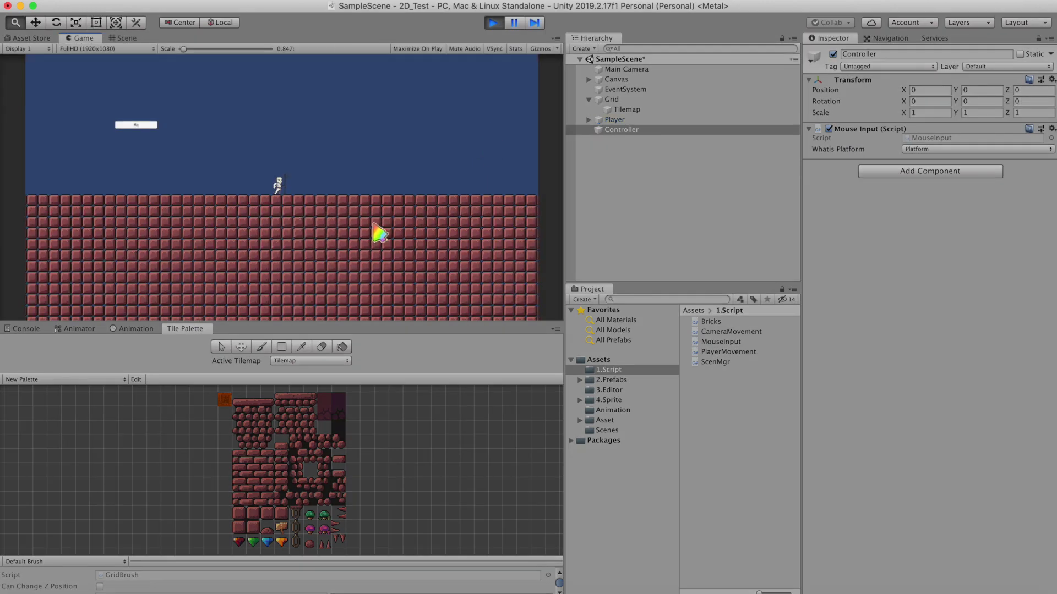
drag(124, 38, 236, 330)
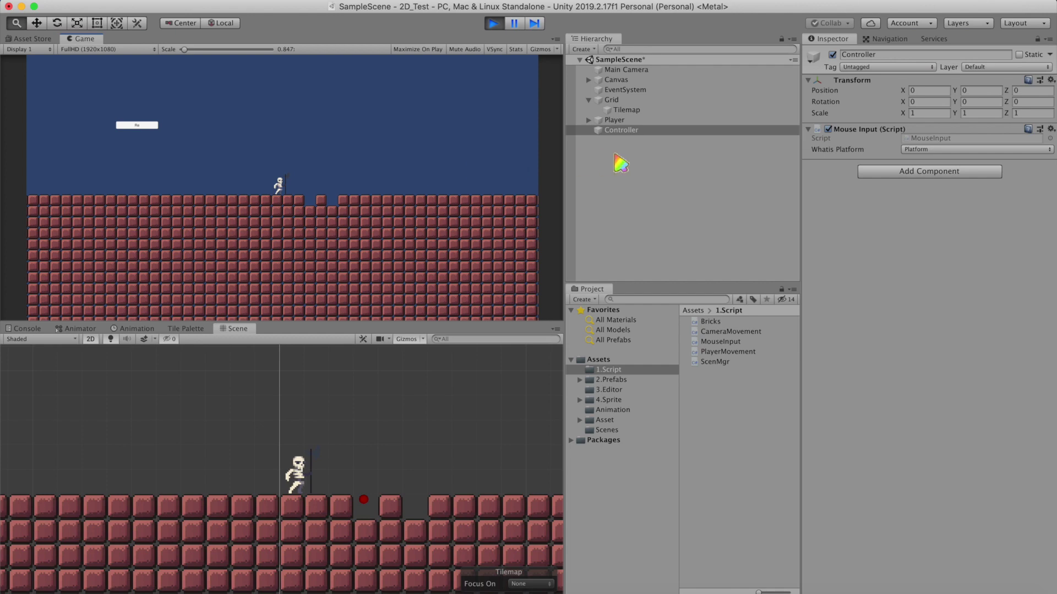
Set the Tilemap's Composite Collider 2D Geometry Type to Polygons
click(625, 111)
scroll(861, 588, down, 5)
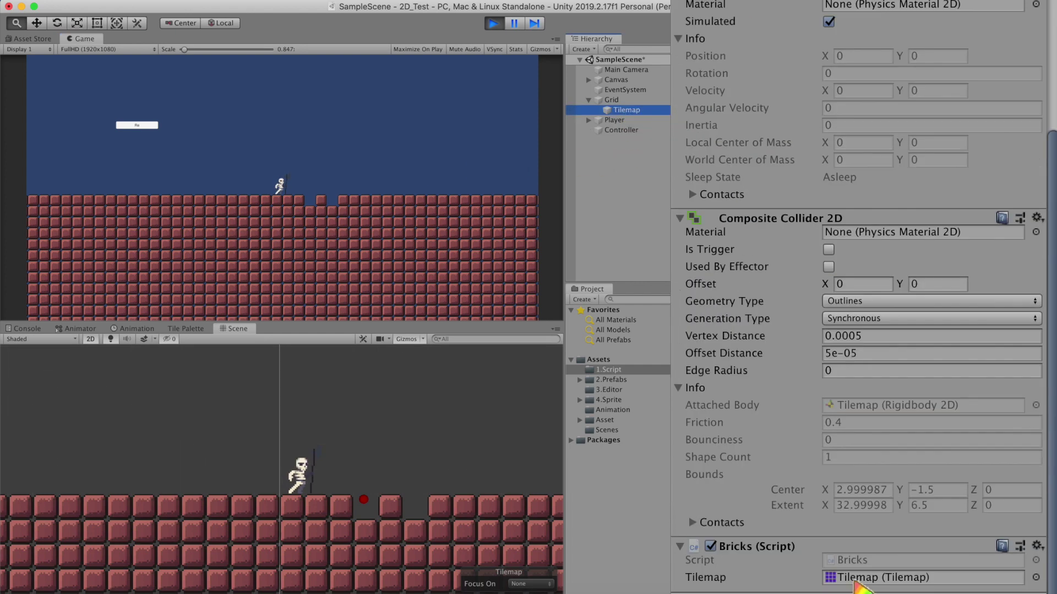
click(854, 302)
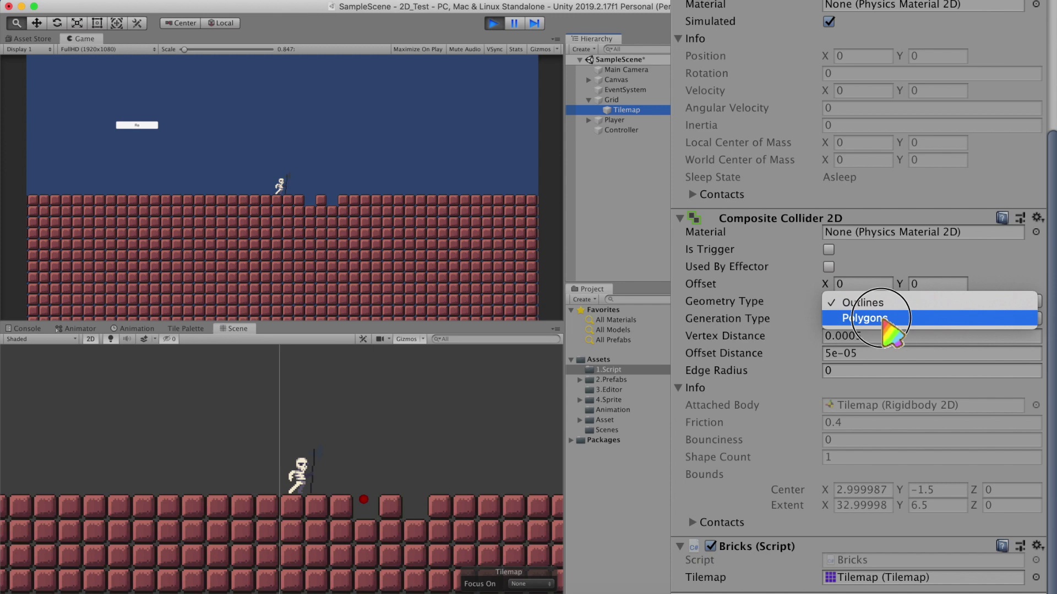
click(864, 318)
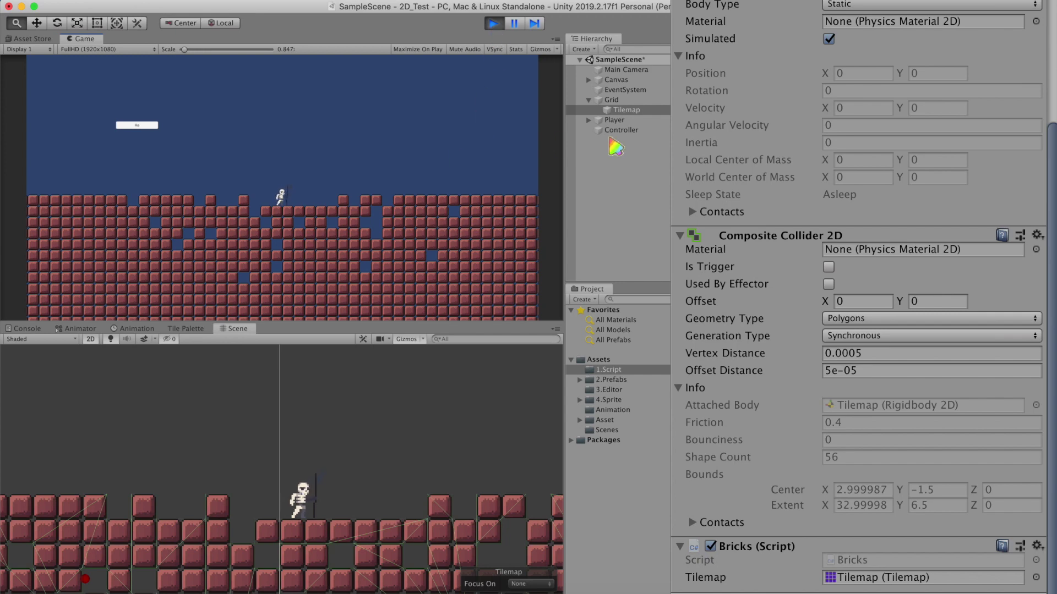
Stop Play mode and set the Geometry Type to Polygons again
click(495, 23)
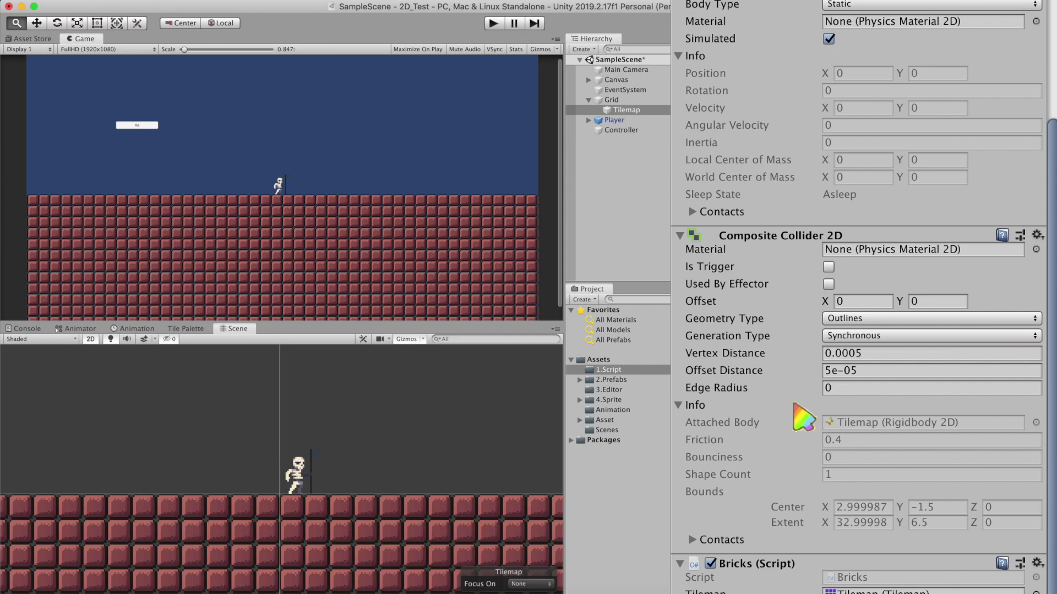
scroll(946, 501, down, 1)
click(865, 303)
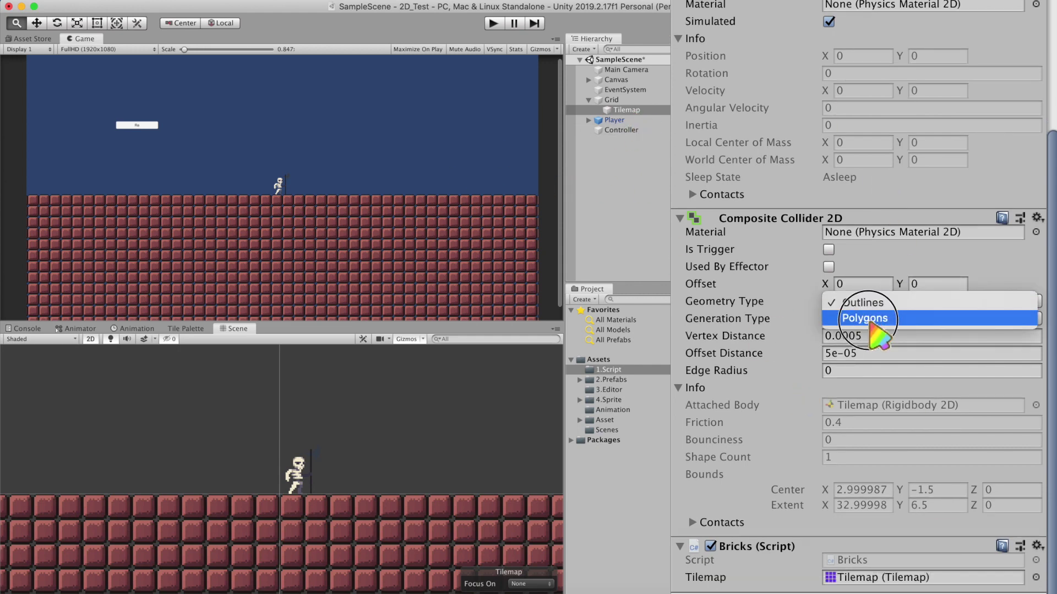
click(872, 319)
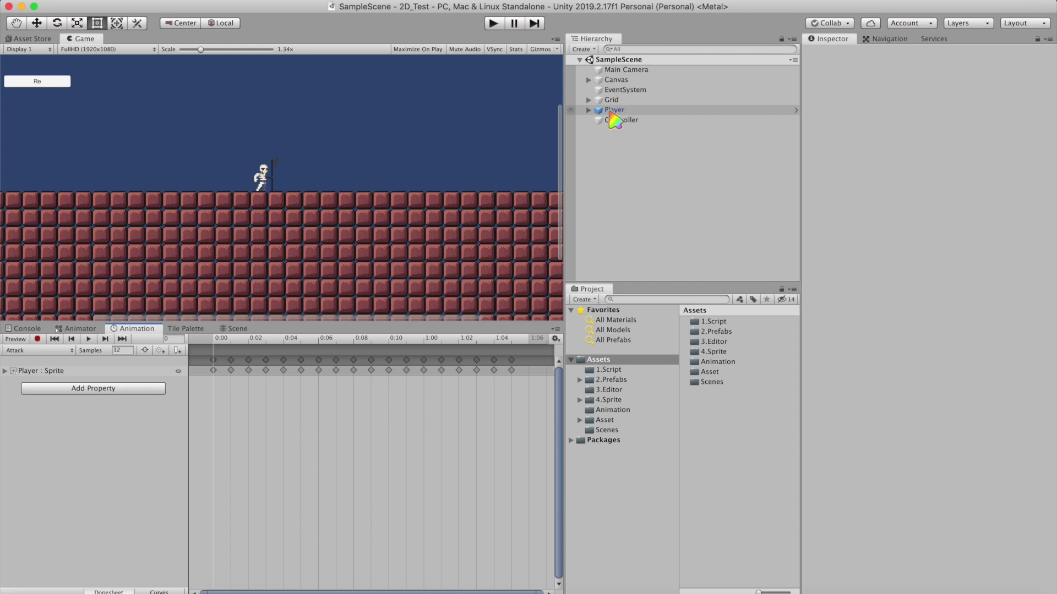
Preview the Player's Attack animation at frame 7
click(35, 352)
click(28, 351)
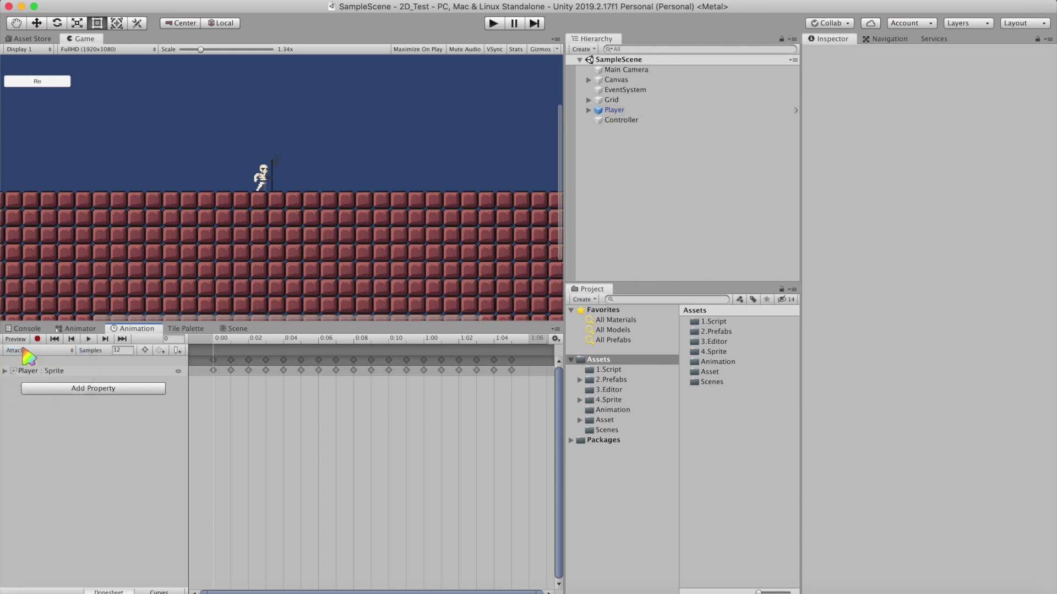
click(16, 340)
drag(217, 339, 353, 341)
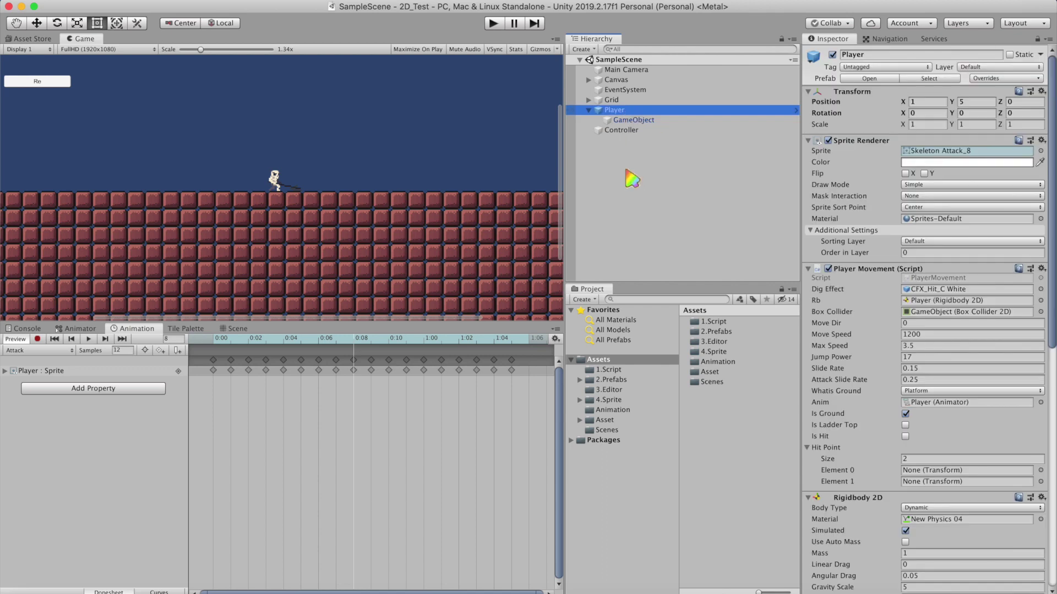
Create two empty objects under Player and name them HitPoint
key(ctrl+shift+n)
key(ctrl+d)
shift+click(636, 141)
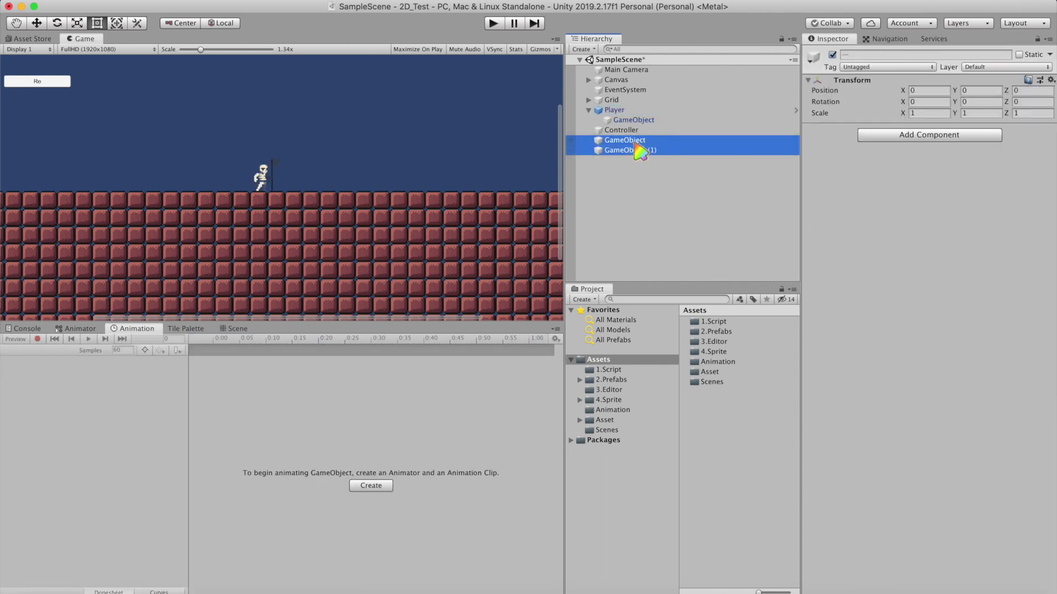
drag(638, 144, 614, 109)
click(889, 55)
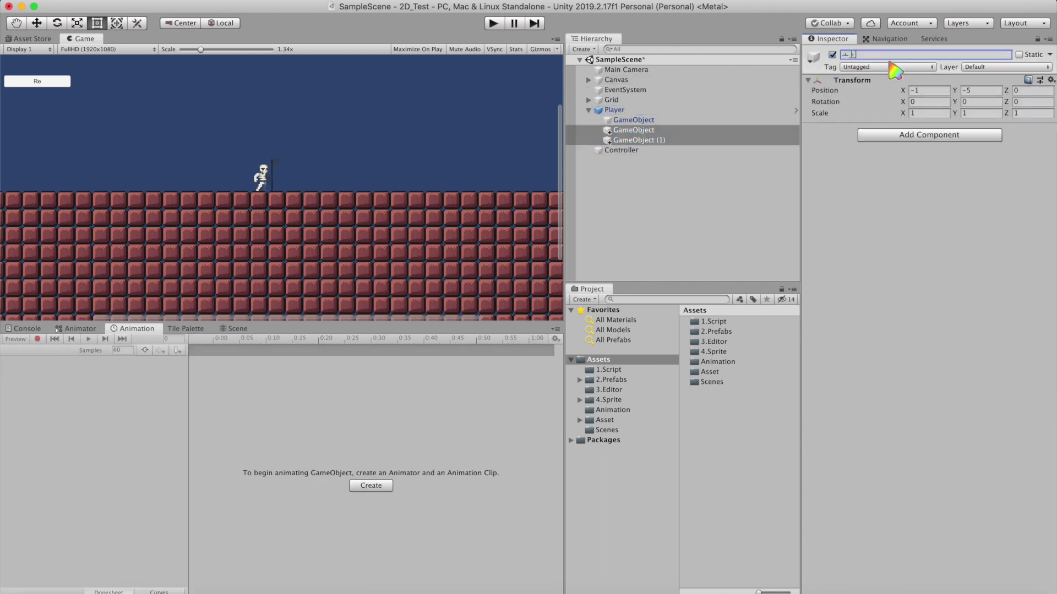
text(HitPoint)
key(Return)
Reselect Player, resume the Attack preview, and move the Scene view to the upper panel
click(614, 109)
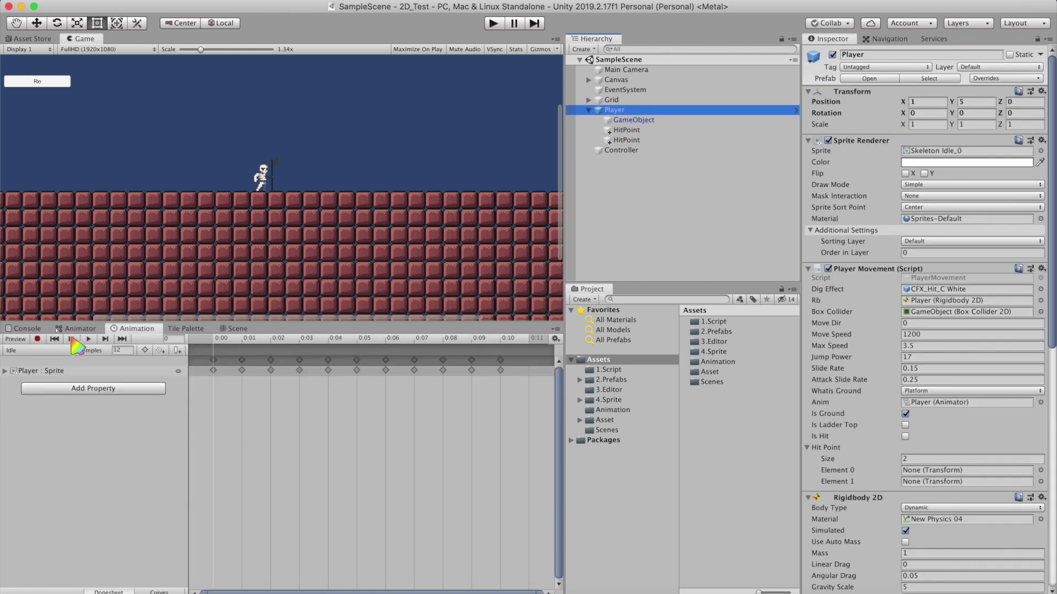
click(39, 351)
click(300, 340)
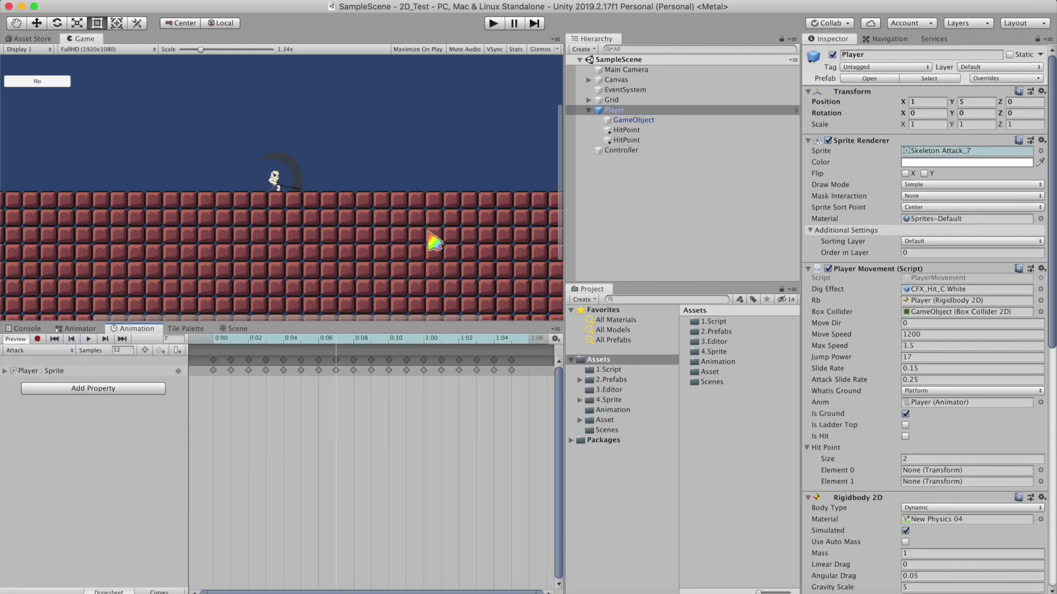
click(231, 326)
drag(231, 326, 160, 193)
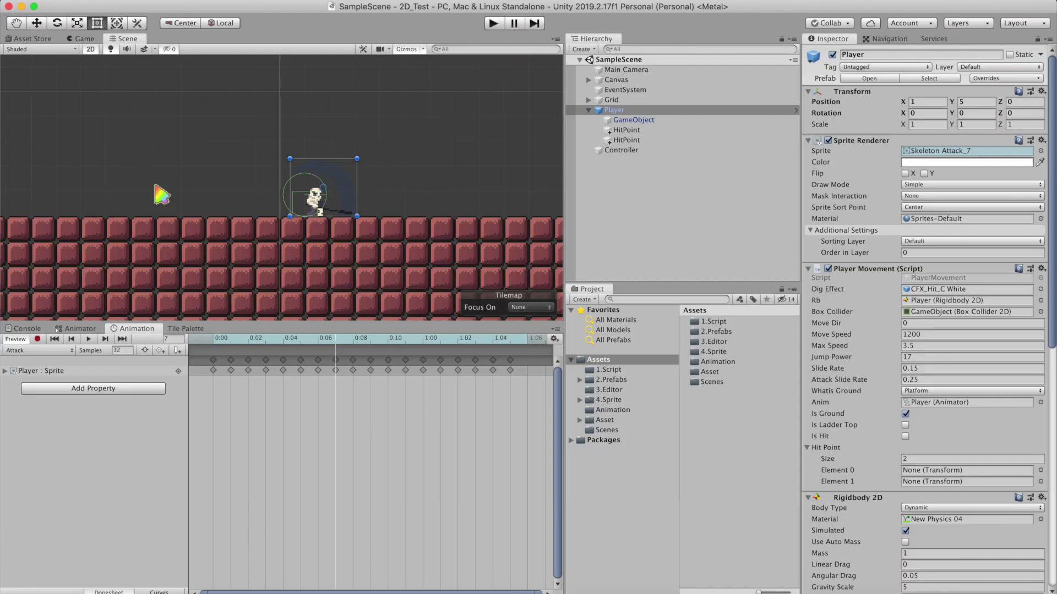
Position the two HitPoints at the sword's reach (X 1.5, Y ±0.5) and end the preview
click(627, 131)
scroll(323, 274, down, 3)
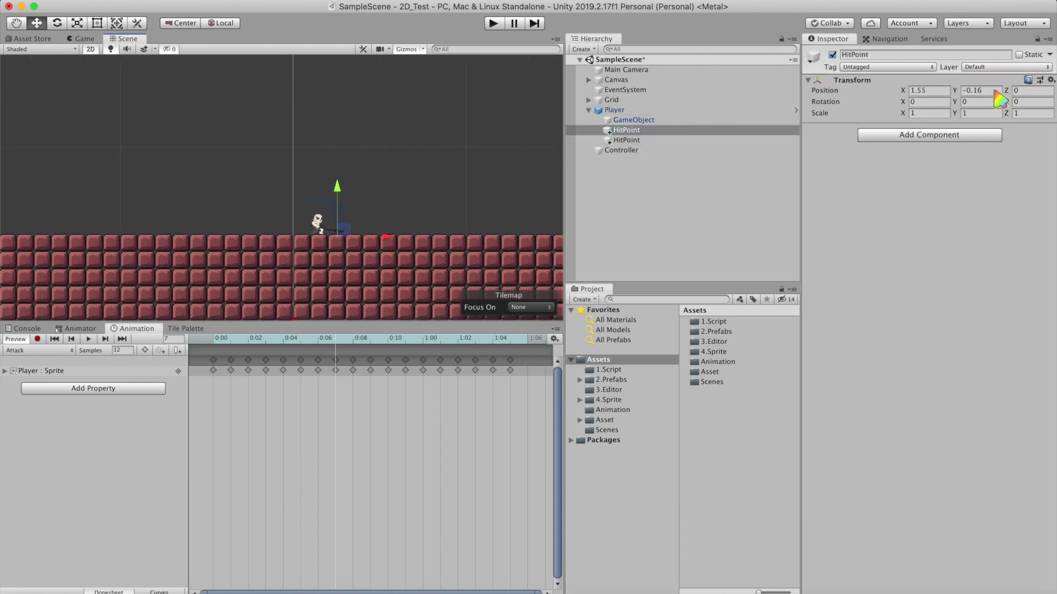
scroll(304, 276, up, 3)
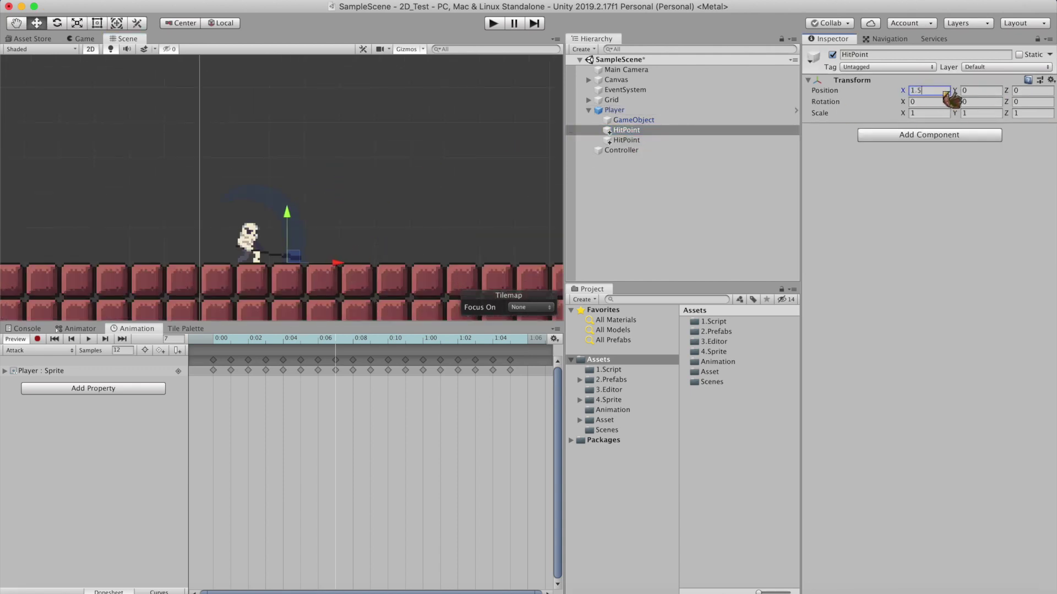
click(626, 140)
scroll(330, 231, down, 3)
mouse_move(342, 247)
mouse_down()
mouse_move(376, 259)
mouse_move(376, 243)
mouse_up()
double_click(632, 140)
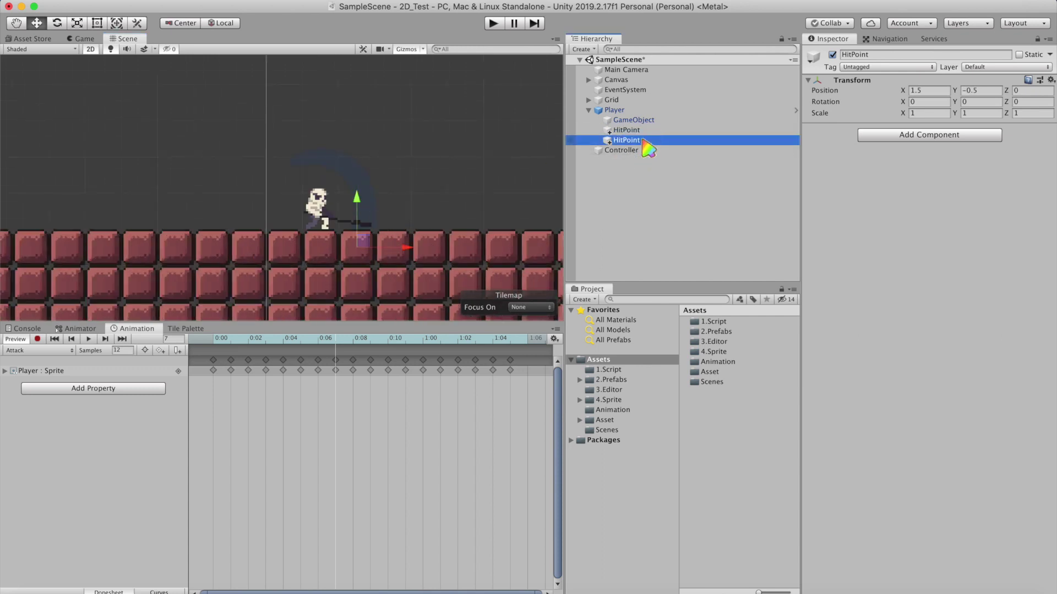
key(Up)
key(Down)
key(Up)
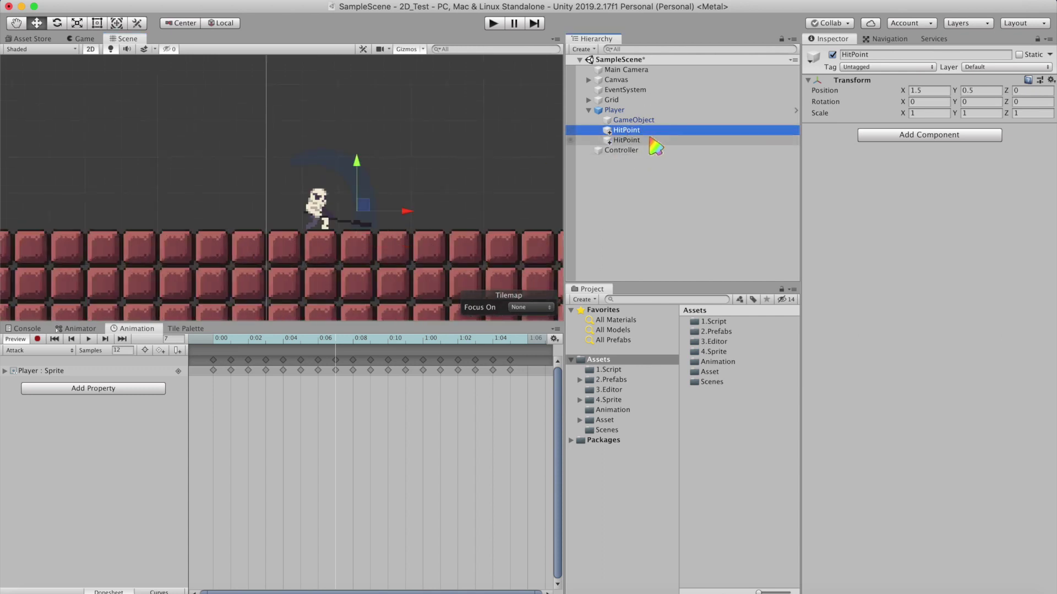
key(Down)
click(16, 339)
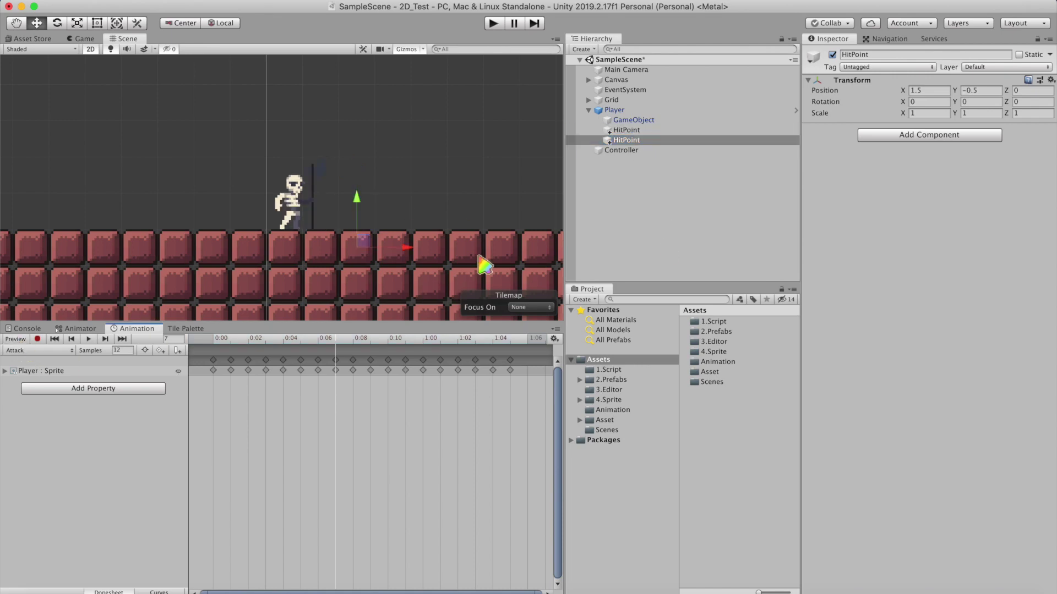
Assign both HitPoints to Player Movement's Hit Point list
click(627, 110)
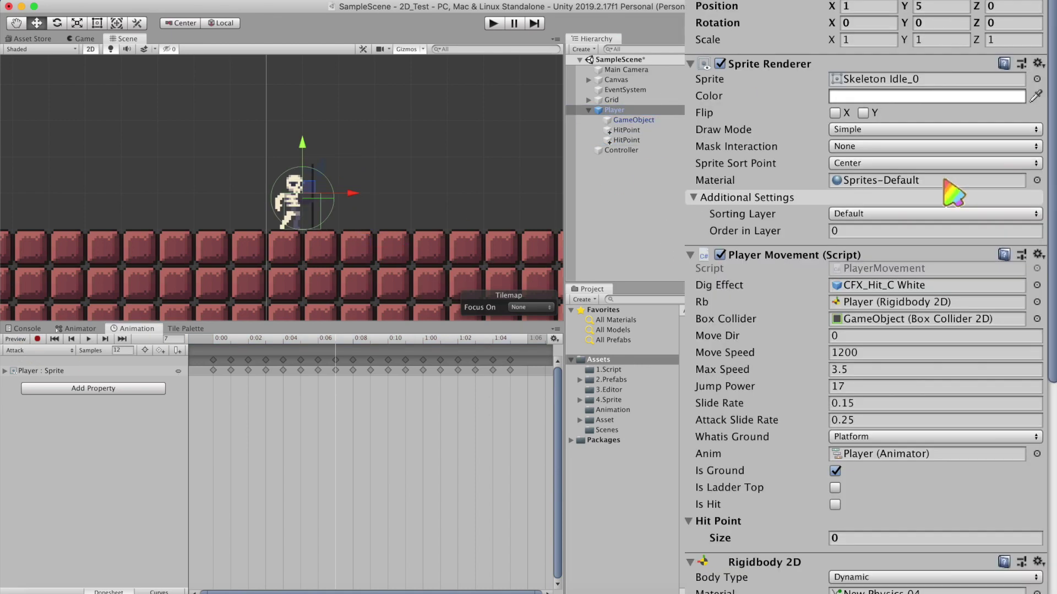
scroll(954, 192, down, 5)
click(626, 130)
shift+click(626, 140)
drag(626, 140, 837, 354)
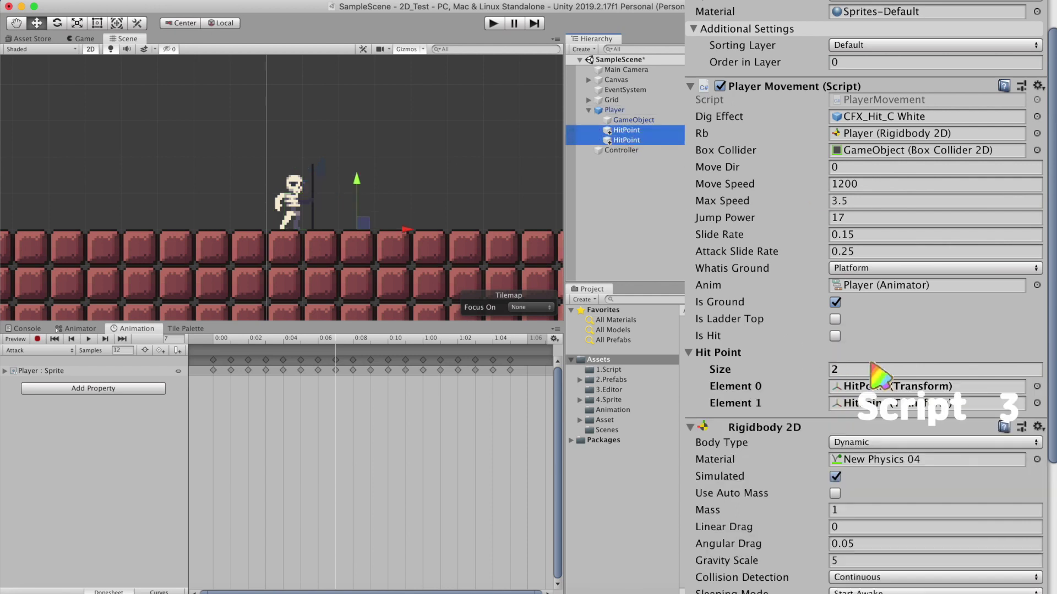
double_click(897, 386)
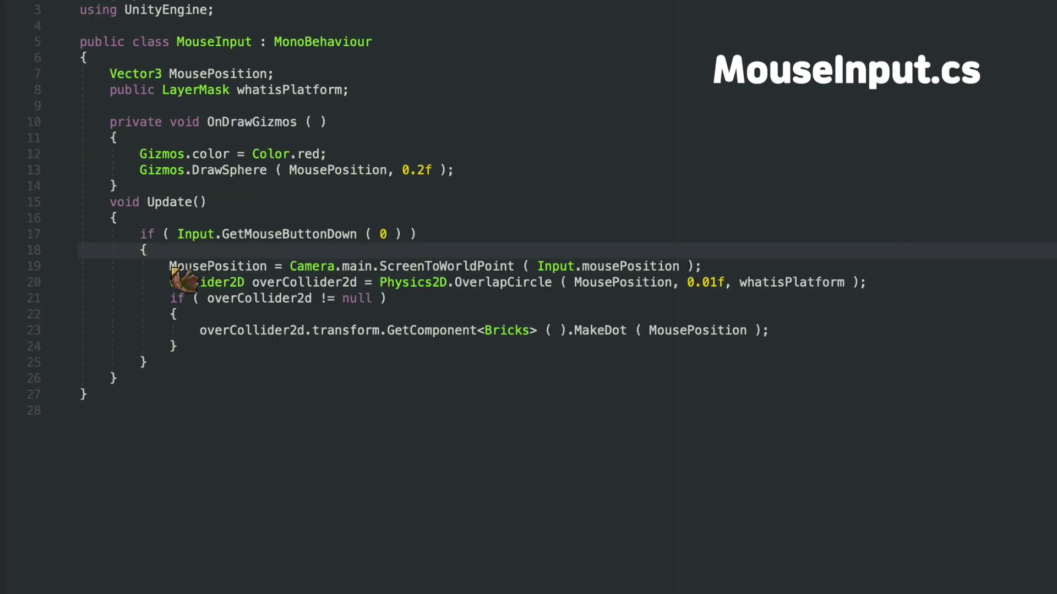
Paste MouseInput's overlap block into Dig, using HitPoint[0] and whatisGround instead of MousePosition and whatisPlatform
drag(166, 266, 471, 318)
drag(164, 282, 266, 354)
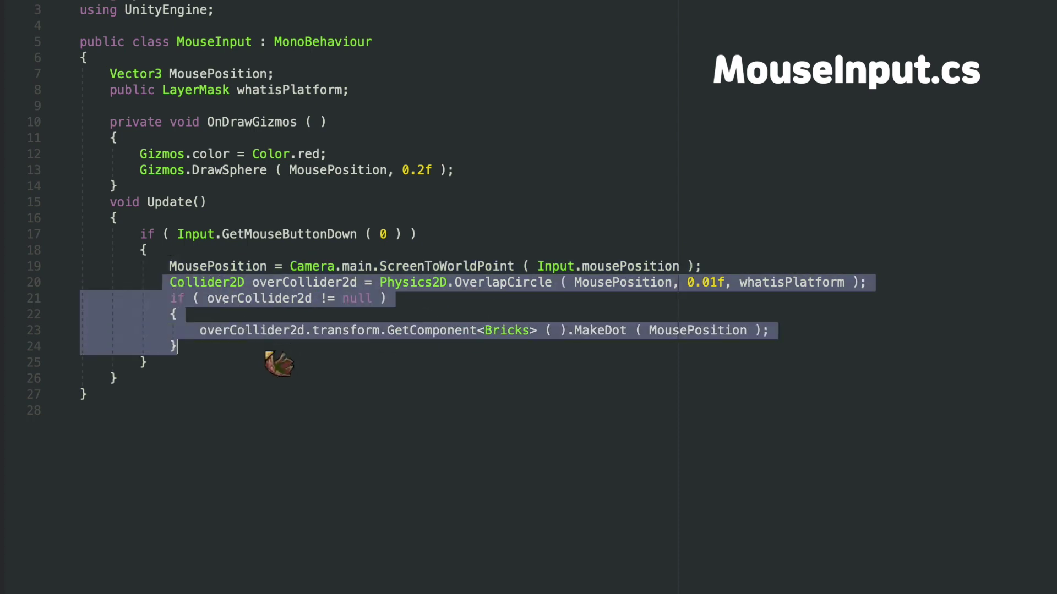
double_click(608, 220)
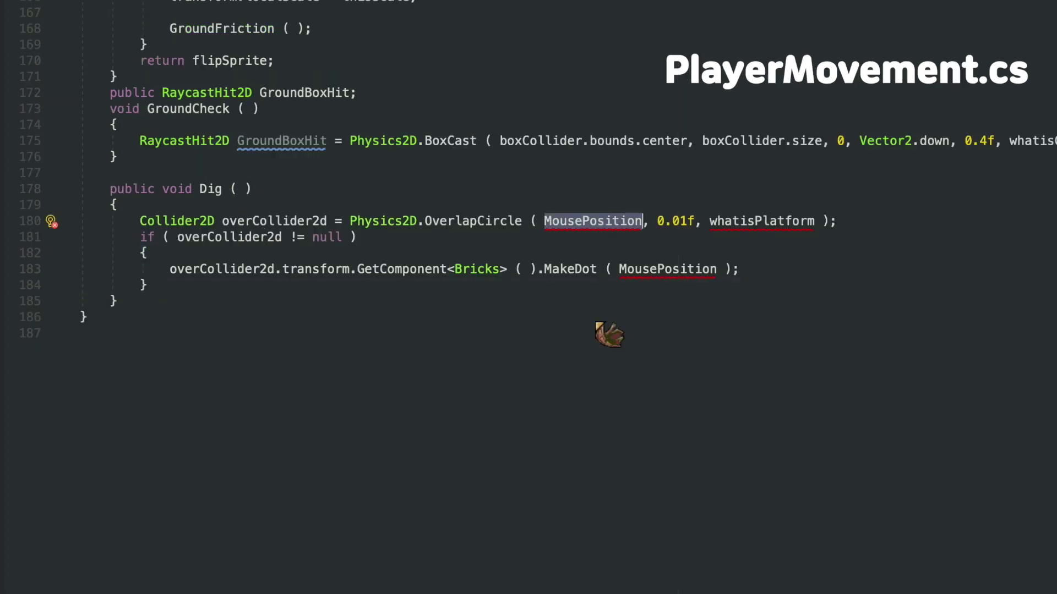
text(Hit)
key(Return)
text([0)
double_click(740, 221)
text(wh)
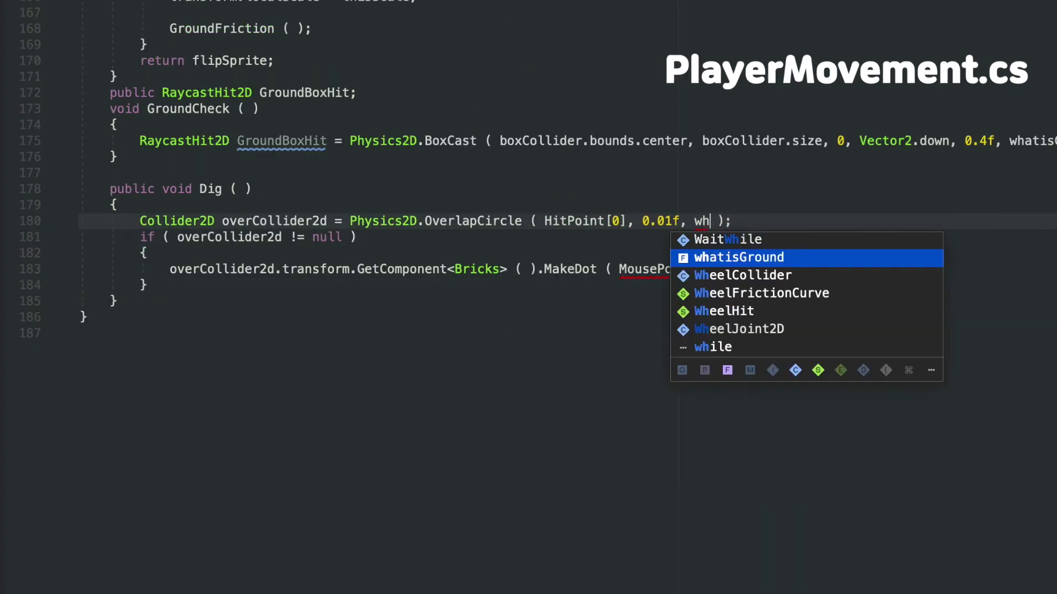
key(Return)
Use HitPoint[0].position in both the overlap call and the MakeDot call
click(623, 220)
text(.position)
drag(545, 221, 695, 221)
double_click(667, 269)
text(HitPoint[0].position)
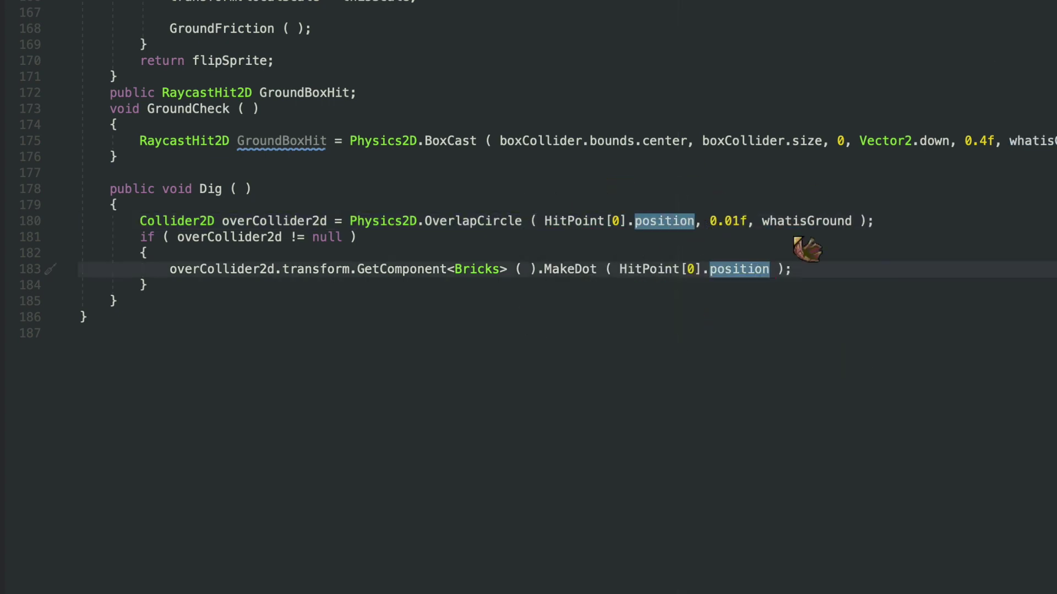
click(117, 205)
key(Return)
Wrap the dig code in a for loop over HitPoint.Length
text(for ( int i = 0 ; i < )
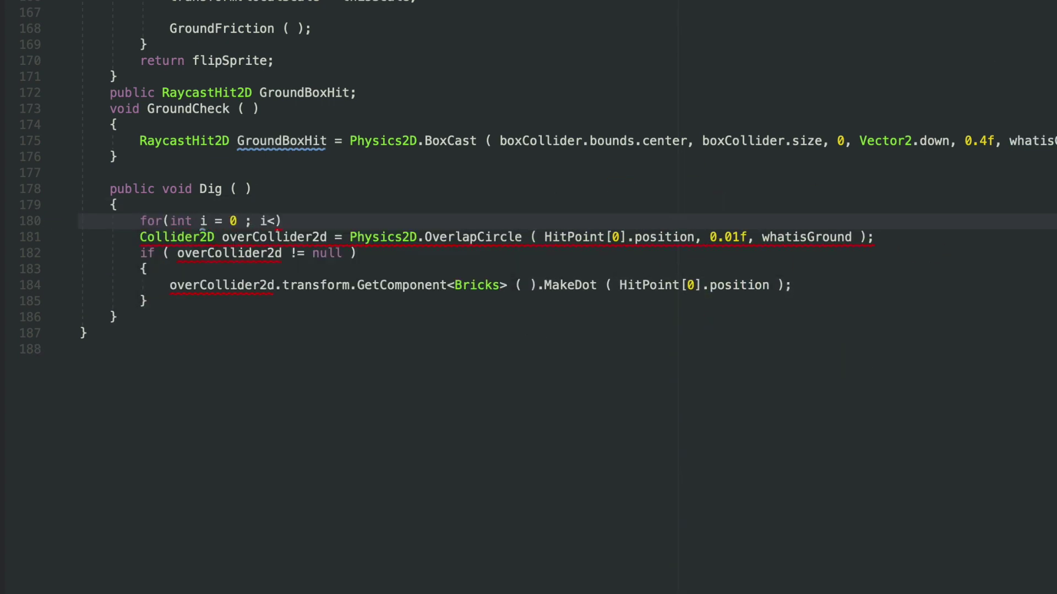
text(HitPoint.Len)
key(Return)
text(; i++)
drag(82, 236, 479, 308)
text({)
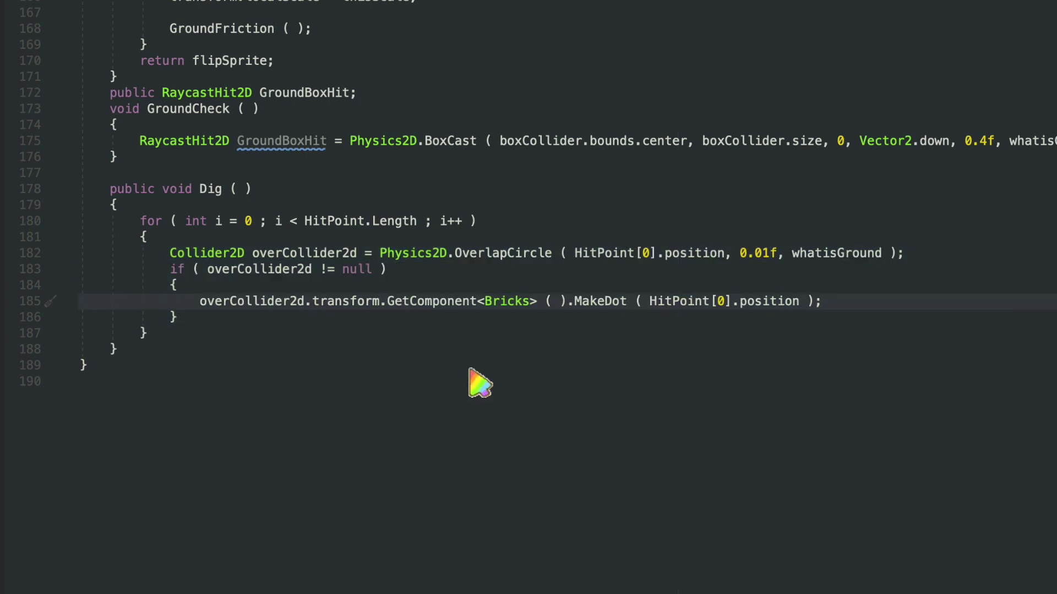
Change both HitPoint indices to i and add break after MakeDot
double_click(646, 253)
text(i)
double_click(720, 302)
text(i)
key(End)
key(Return)
text(break;)
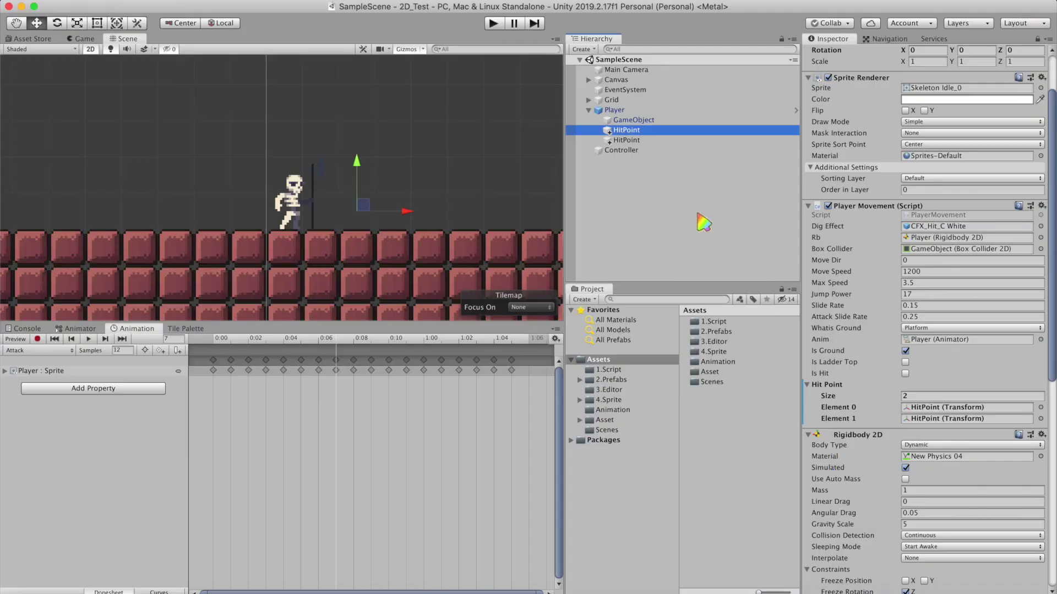
Add an Animation Event at 0:06 on the Attack clip that calls Dig()
click(20, 343)
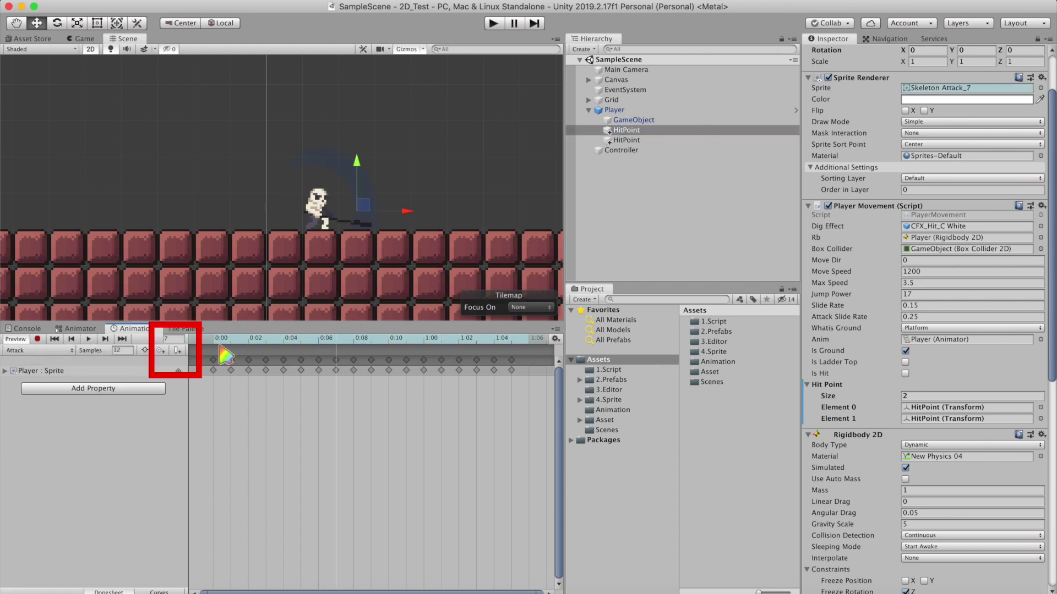
click(178, 351)
click(924, 83)
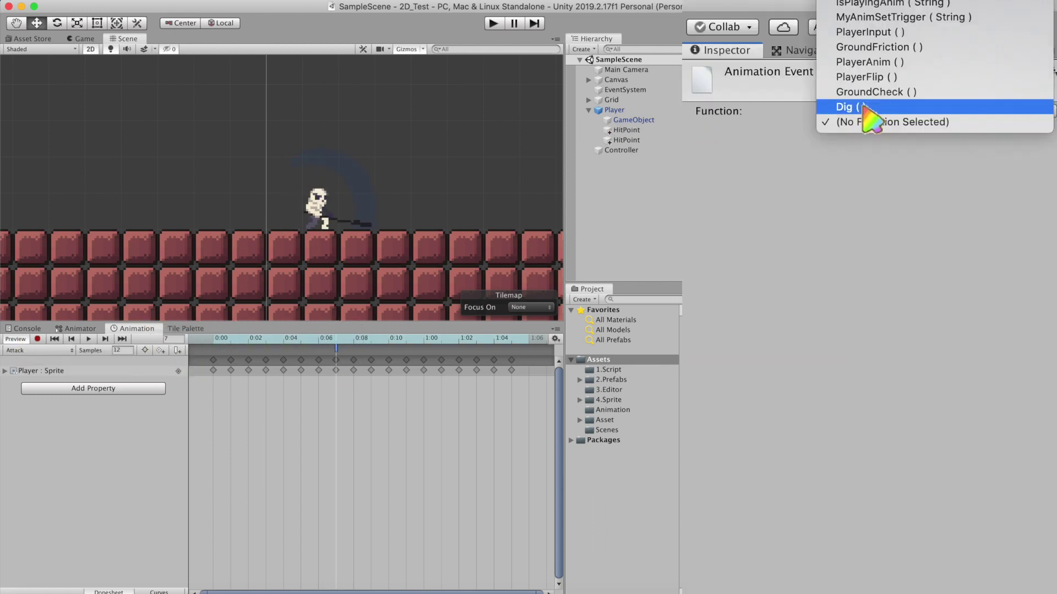
click(870, 108)
Play-test the game so the skeleton's sword swings dig into the brick ground, then stop
drag(124, 39, 237, 329)
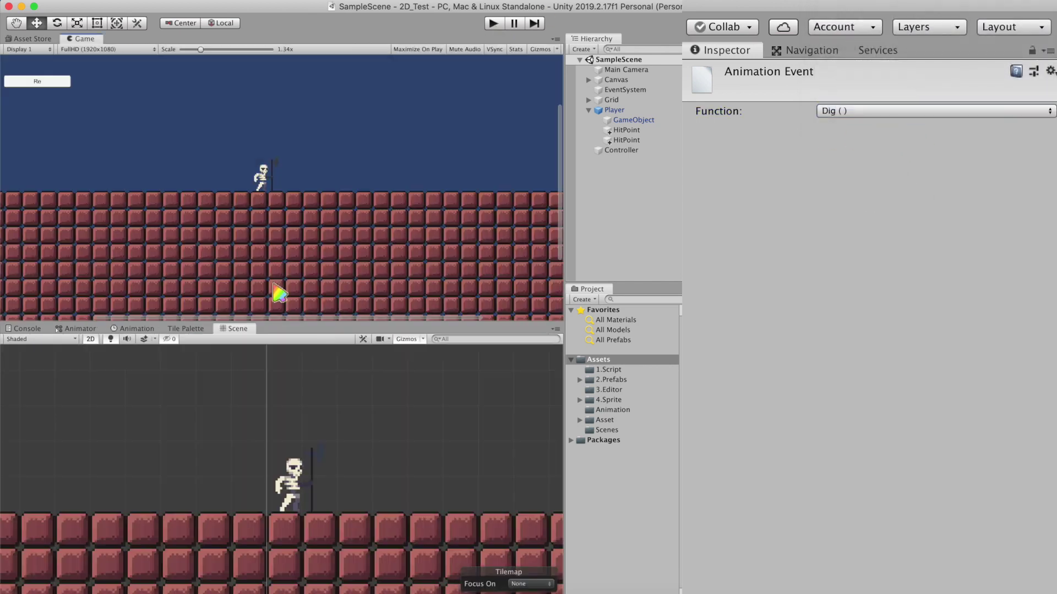
click(493, 23)
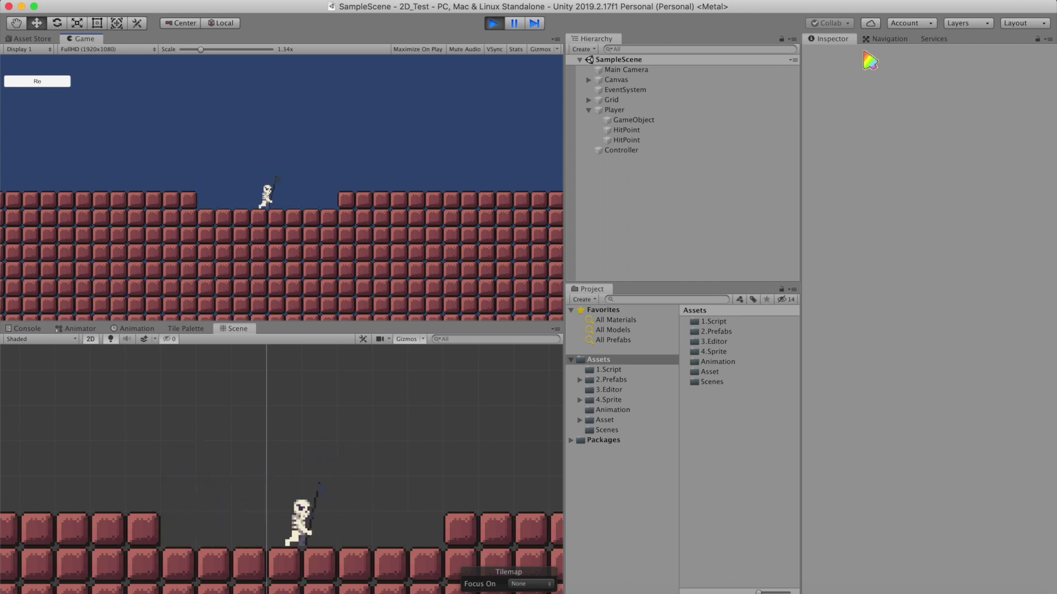
click(501, 25)
Duplicate the Grid's brick Tilemap with Cmd+D to create Tilemap (1)
click(588, 110)
click(588, 100)
click(627, 110)
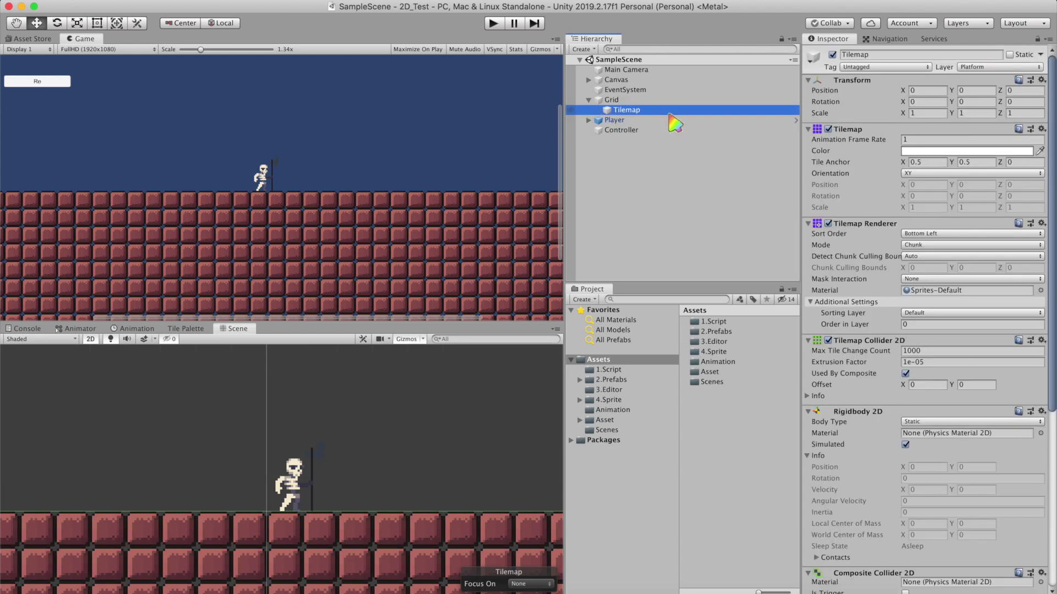
key(super+d)
double_click(645, 120)
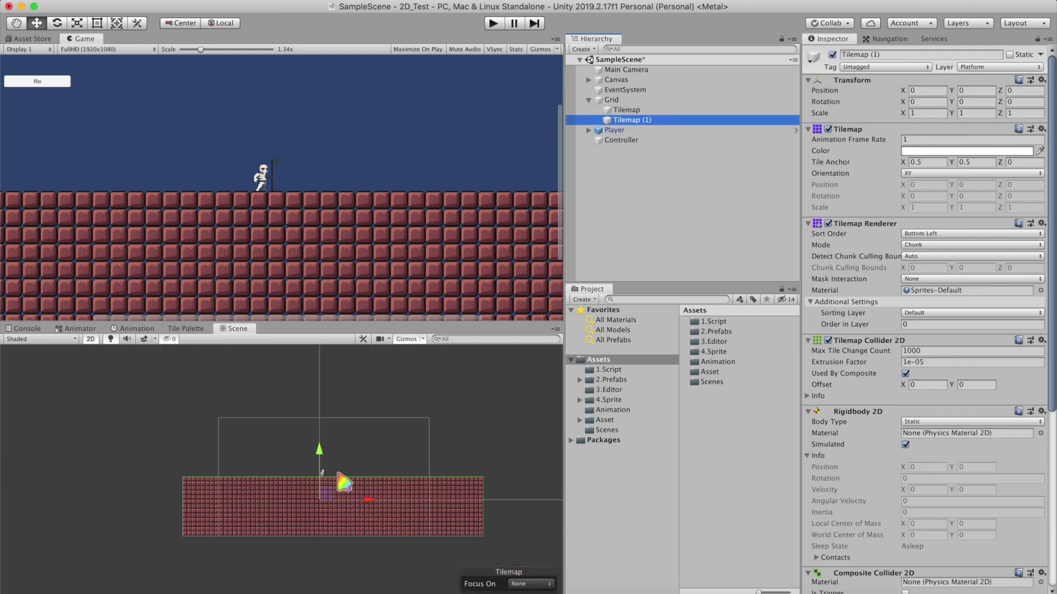
alt+right_drag(337, 440, 351, 446)
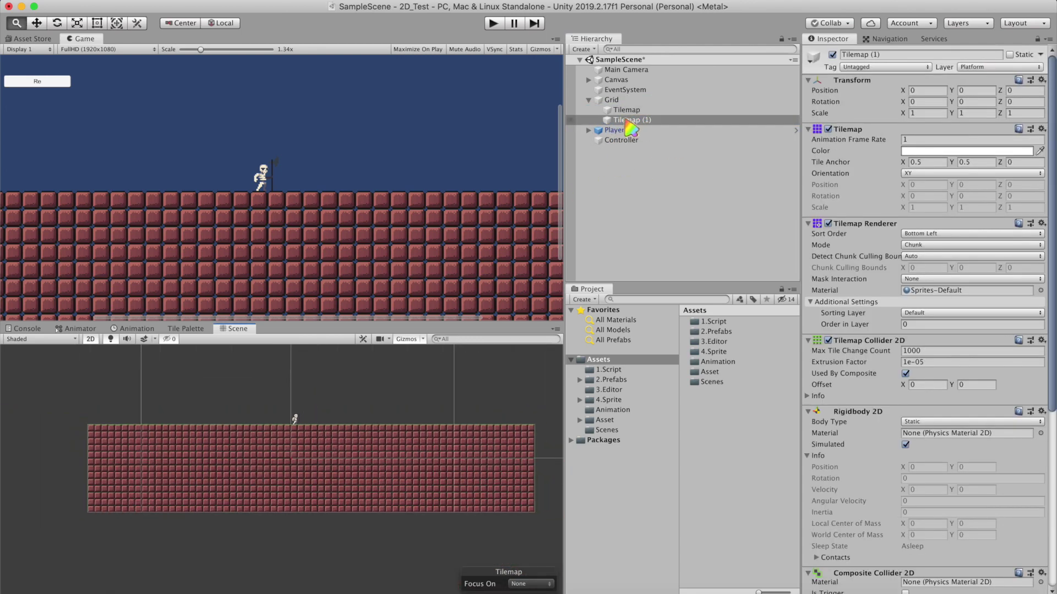
click(630, 111)
click(679, 121)
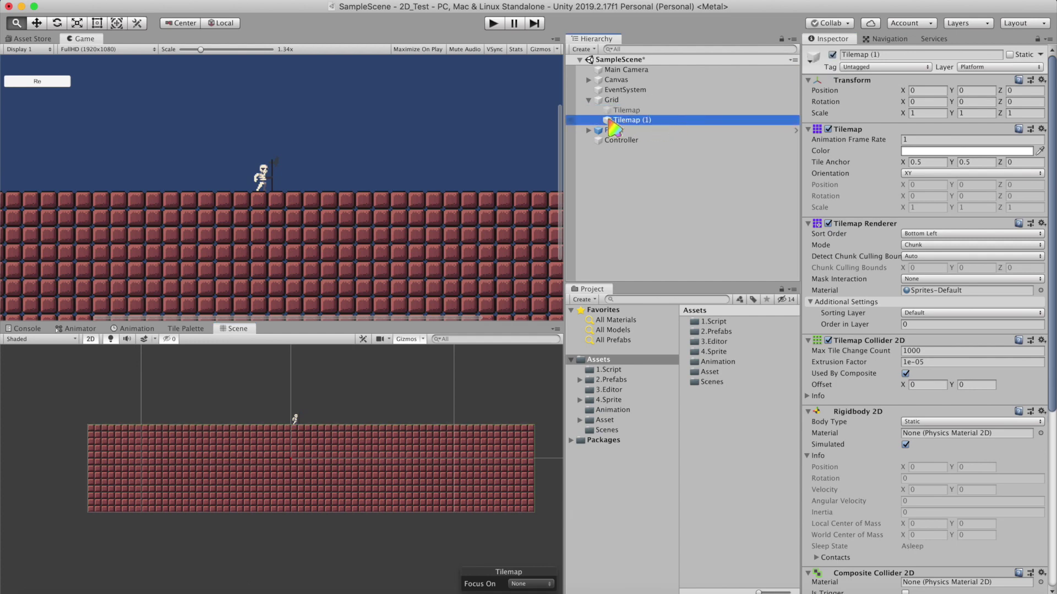
Flood-fill Tilemap (1) with the rock tile from the Tile Palette
drag(240, 342, 131, 160)
click(187, 329)
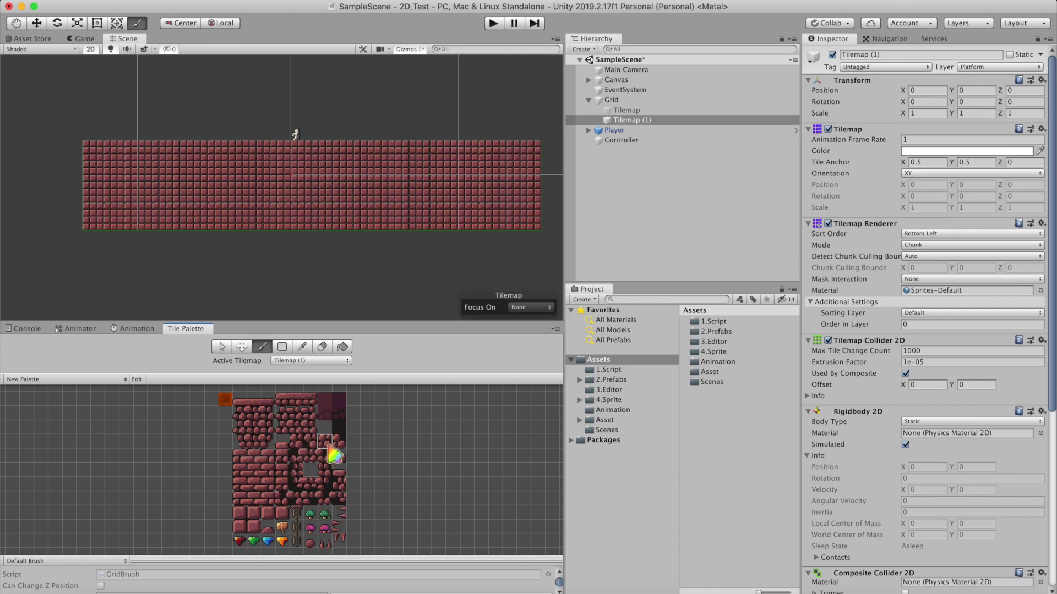
click(342, 346)
click(326, 188)
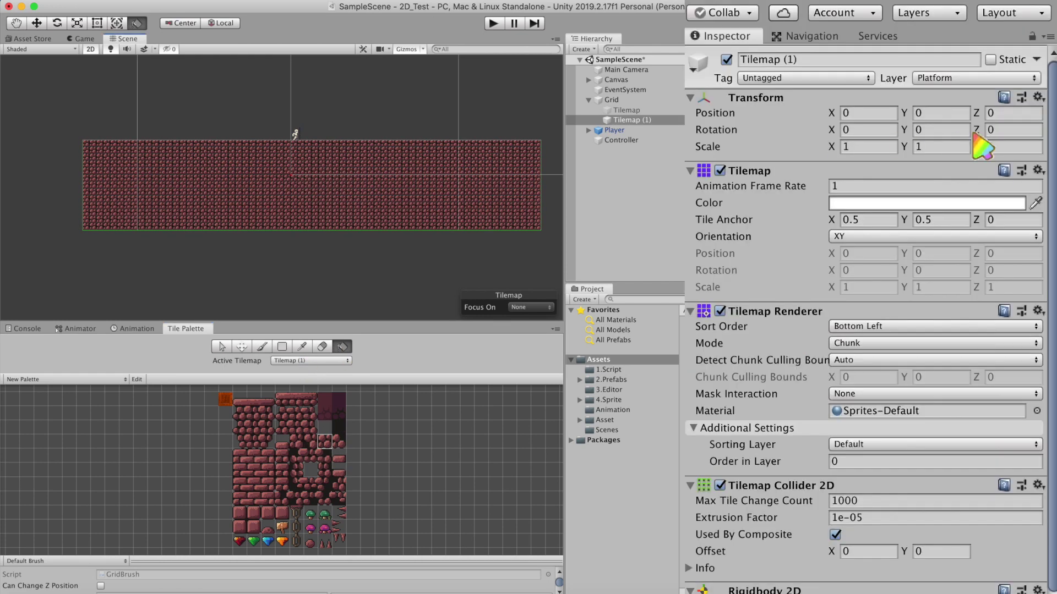
Set Tilemap (1)'s Position Z to 5 and start a play test
click(1011, 114)
text(5)
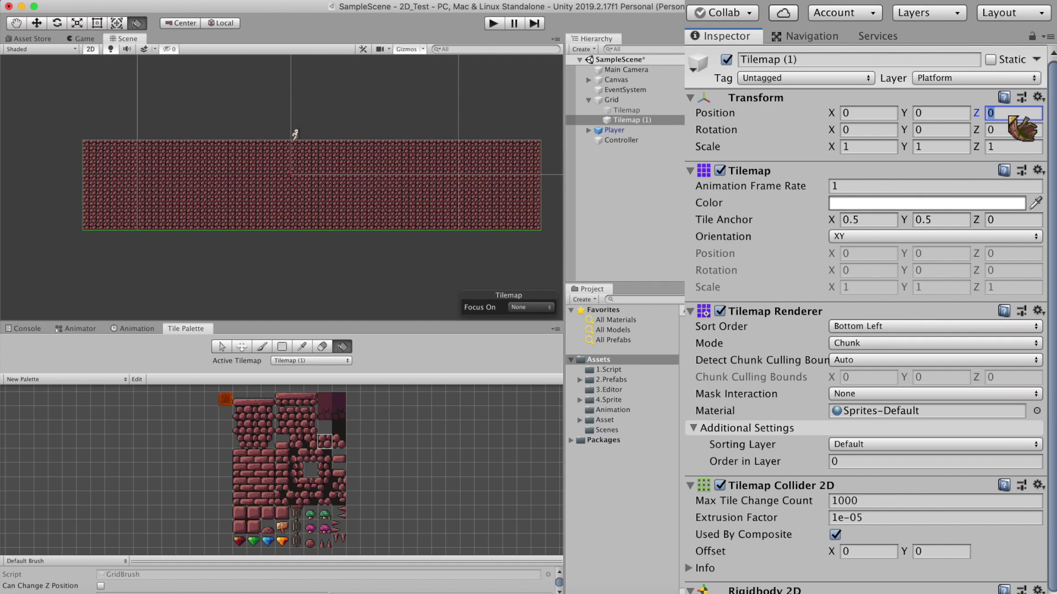
click(666, 110)
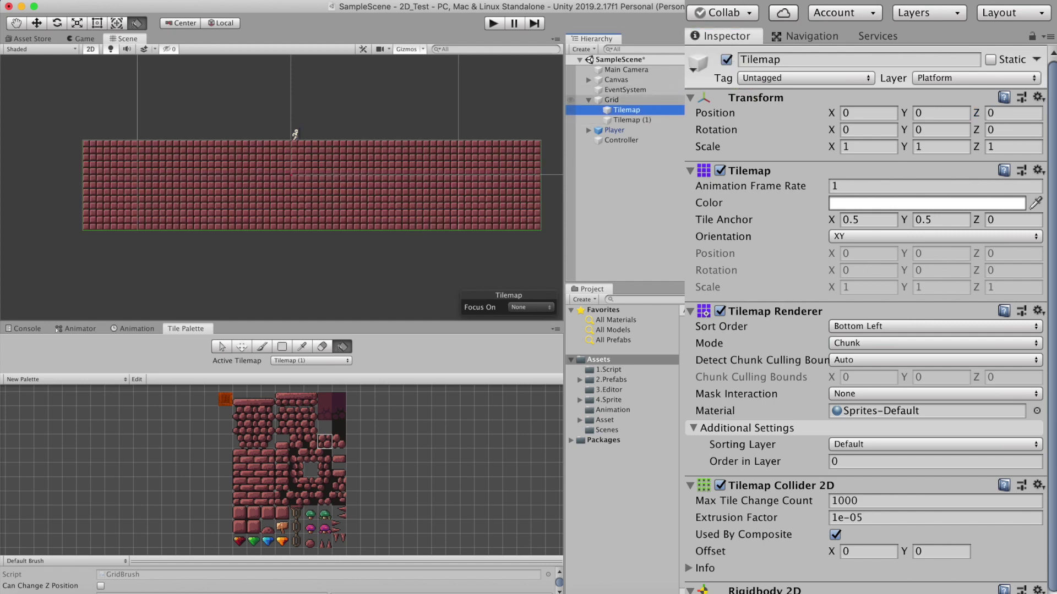
click(493, 23)
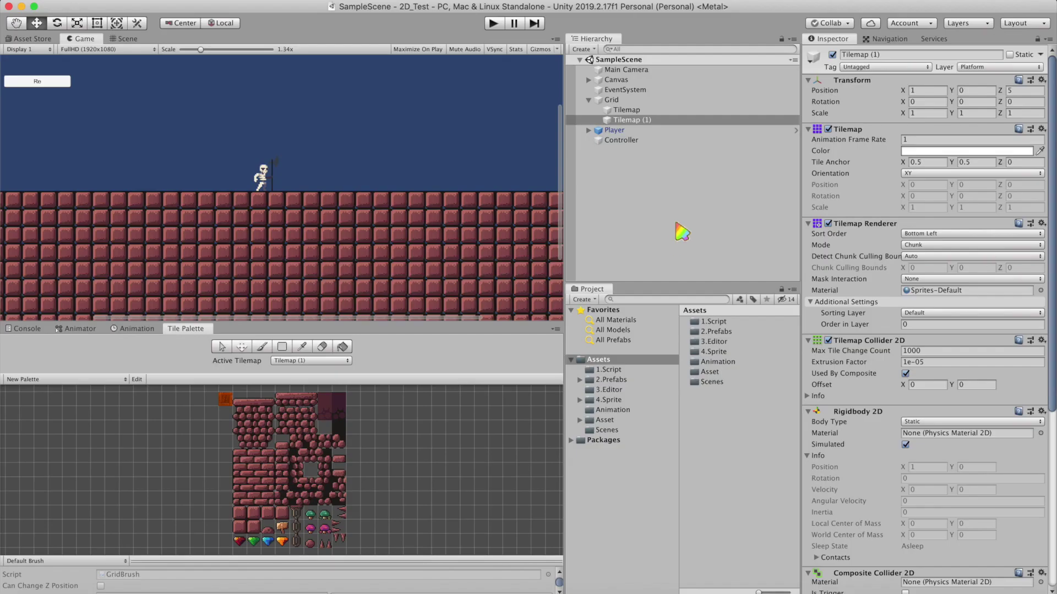
Stop the running game, leaving the brick platform whole again
click(690, 207)
Create a new 2D Sprite object that uses the Knob sprite
right_click(660, 206)
mouse_move(694, 325)
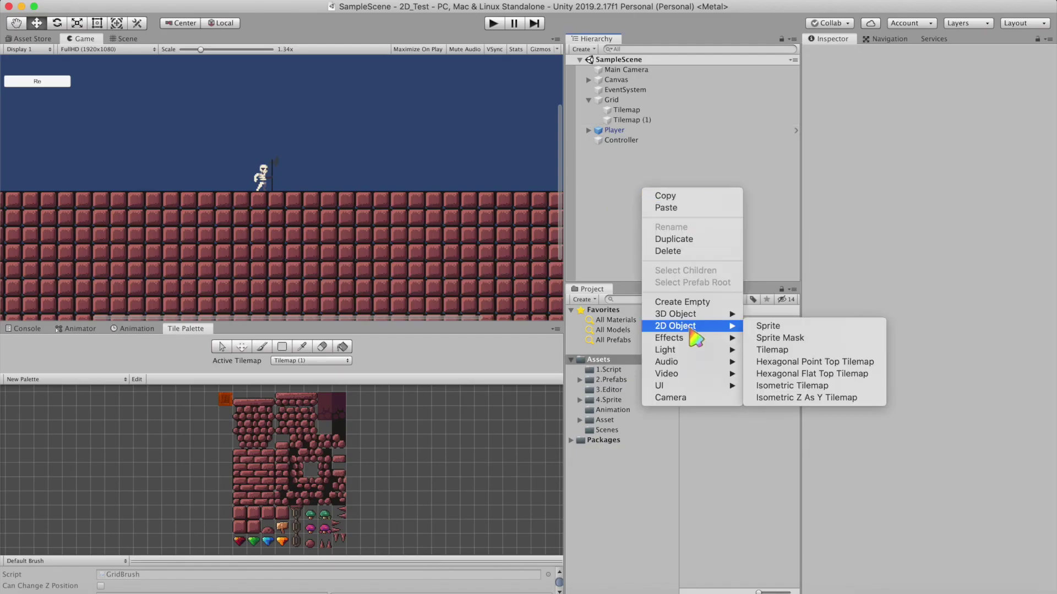
click(814, 325)
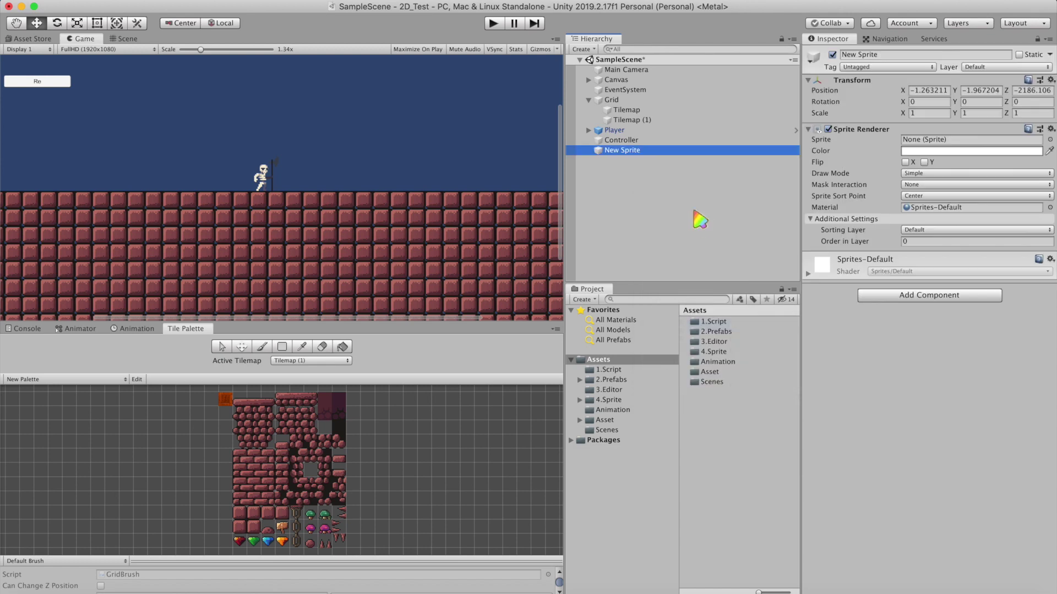
click(1050, 140)
click(487, 413)
double_click(487, 413)
Set the new sprite's scale to 5
click(634, 203)
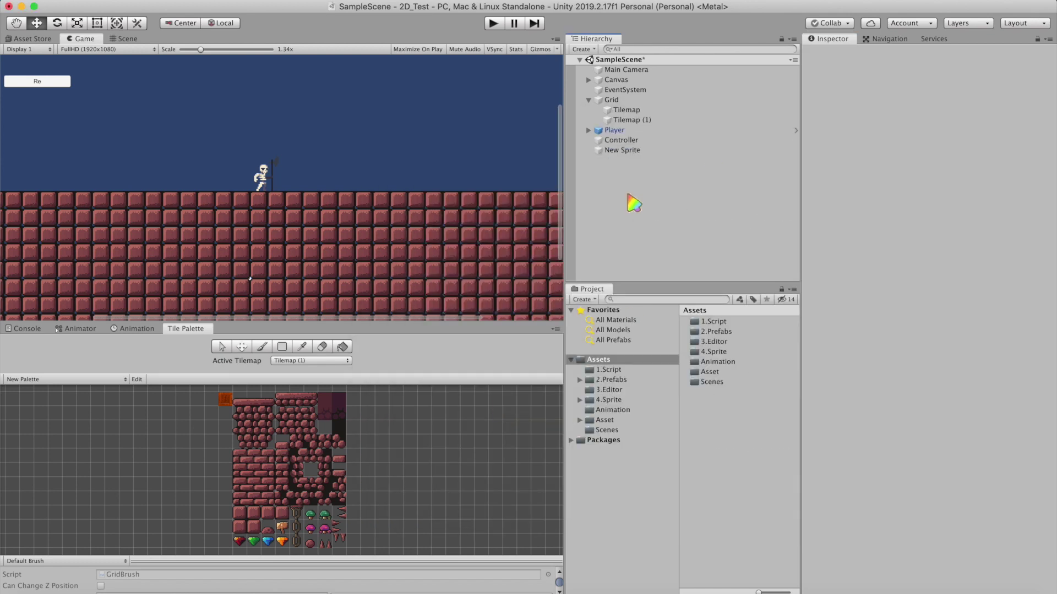
click(622, 150)
click(132, 38)
middle_drag(366, 177, 319, 237)
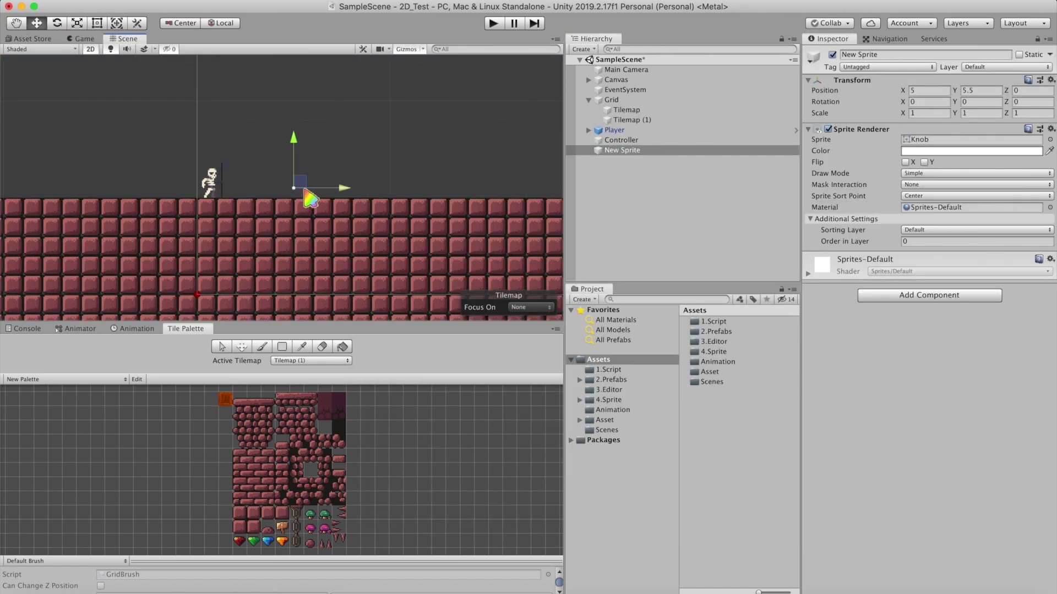
scroll(304, 190, up, 3)
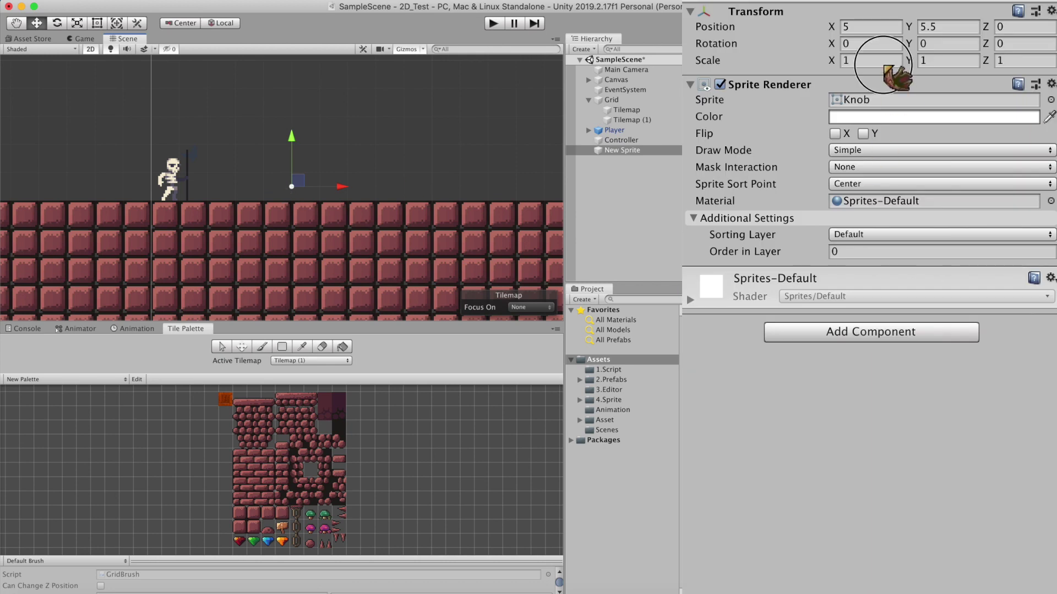
text(5)
key(Tab)
text(5)
Add a Circle Collider 2D and a Rigidbody 2D with mass 5
click(856, 332)
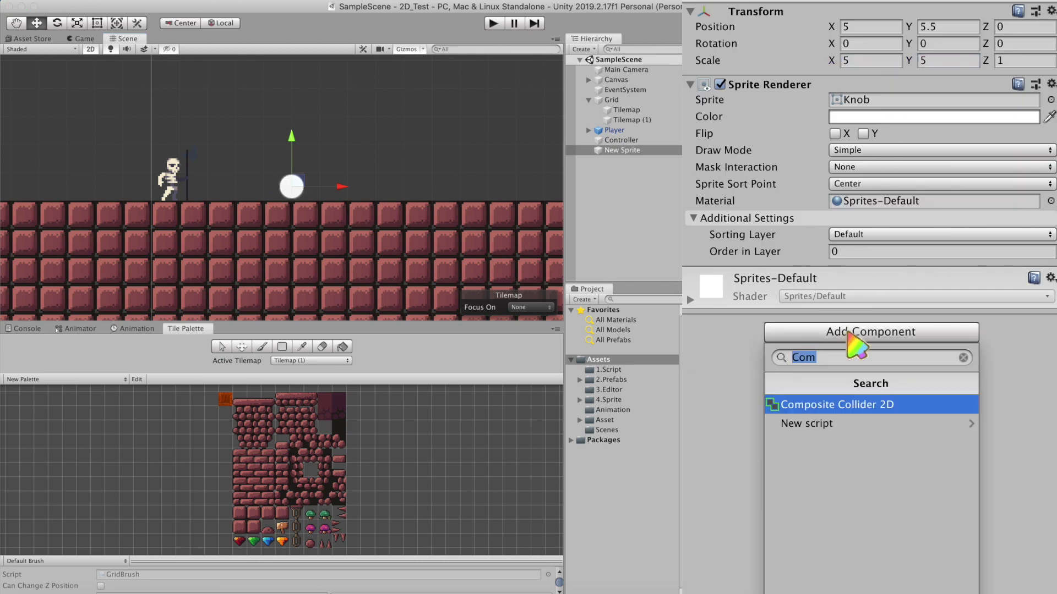
key(Return)
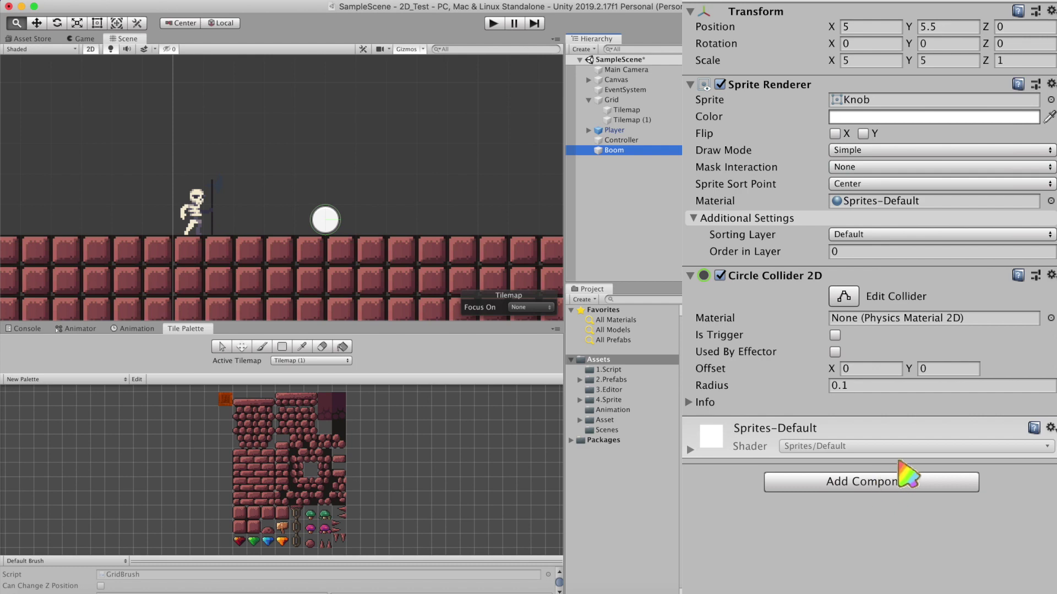
click(903, 474)
text(rigid)
key(Return)
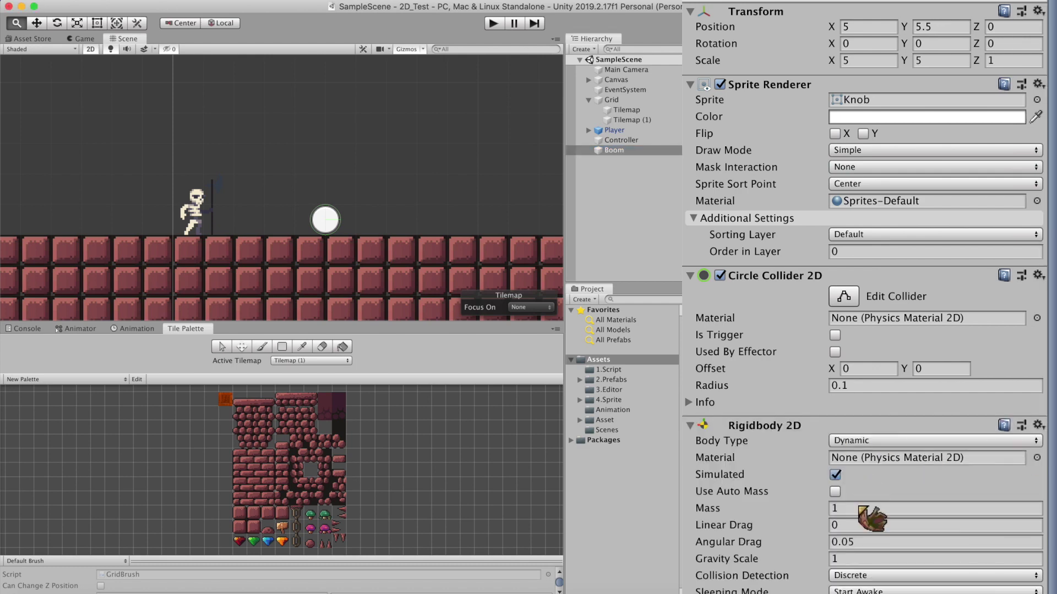
click(860, 508)
text(5)
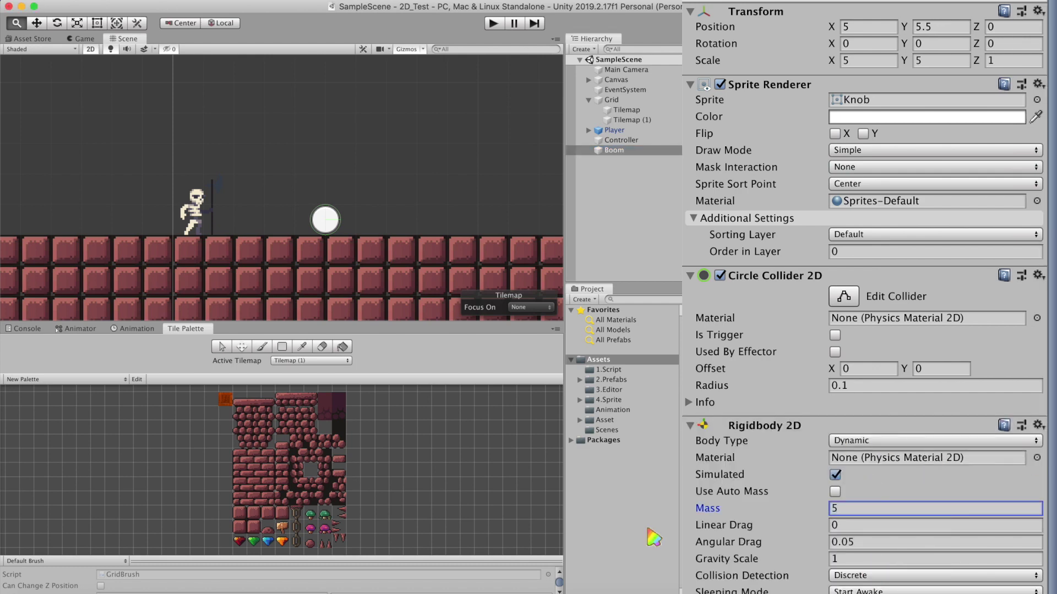
Tint Boom dark red and add an empty child object under it
click(927, 116)
drag(968, 165, 999, 181)
click(633, 162)
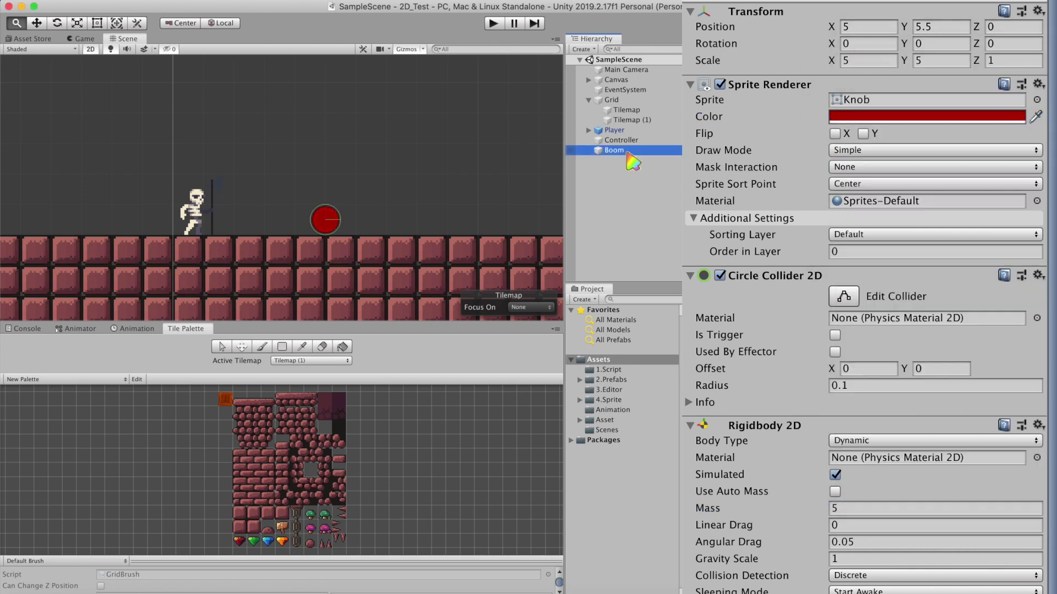
key(ctrl+shift+n)
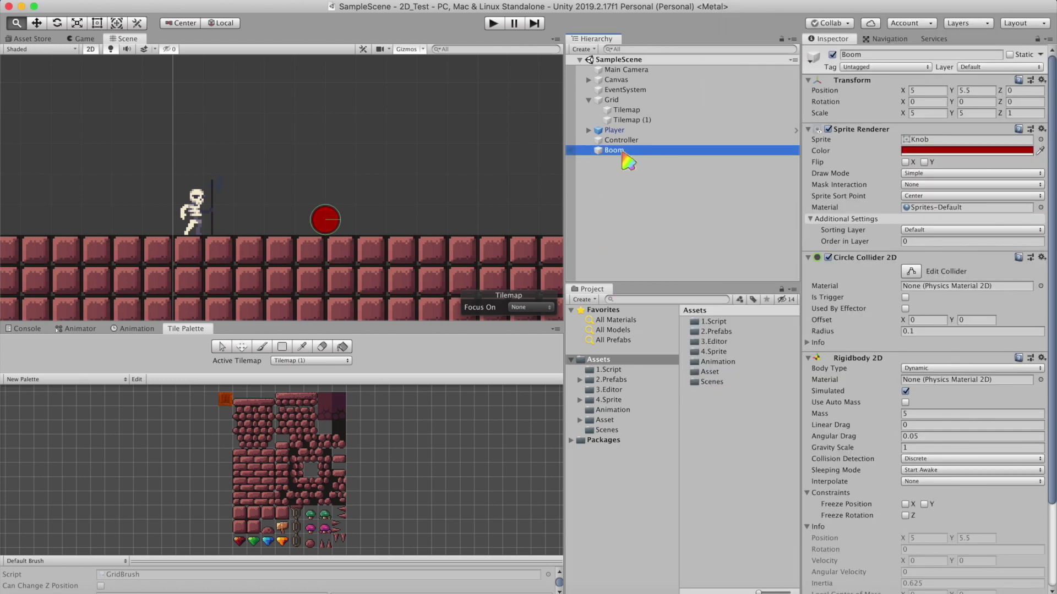
Zero the child's position and give it a trigger Circle Collider 2D
double_click(633, 160)
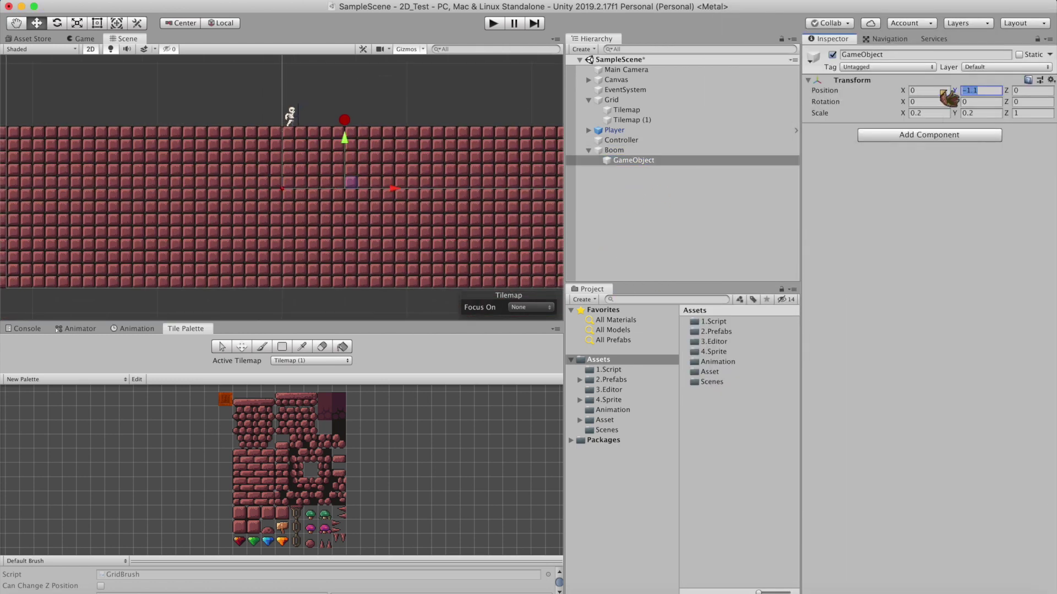
click(924, 136)
key(Return)
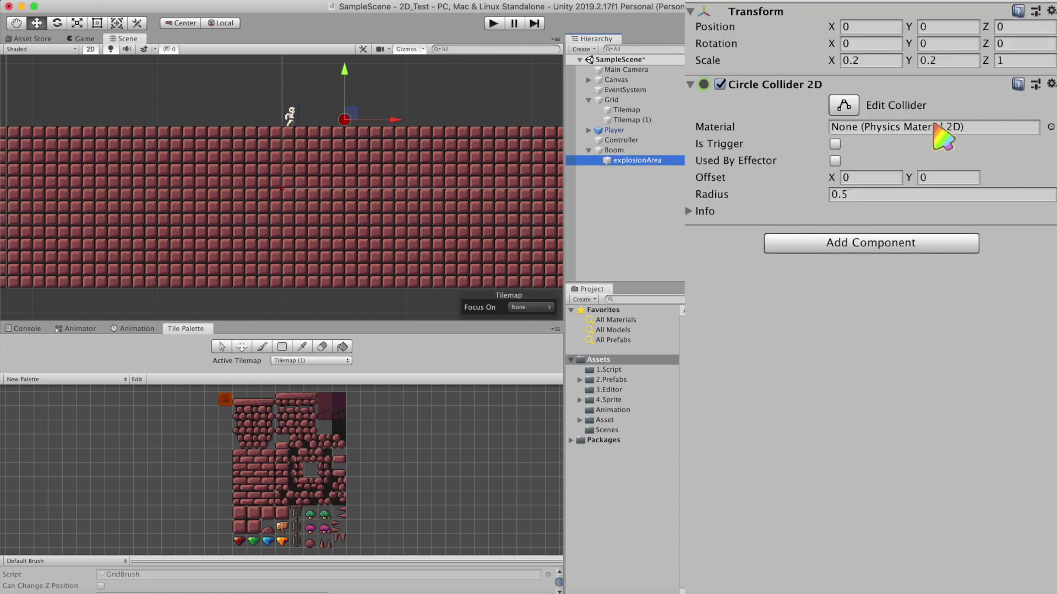
click(835, 145)
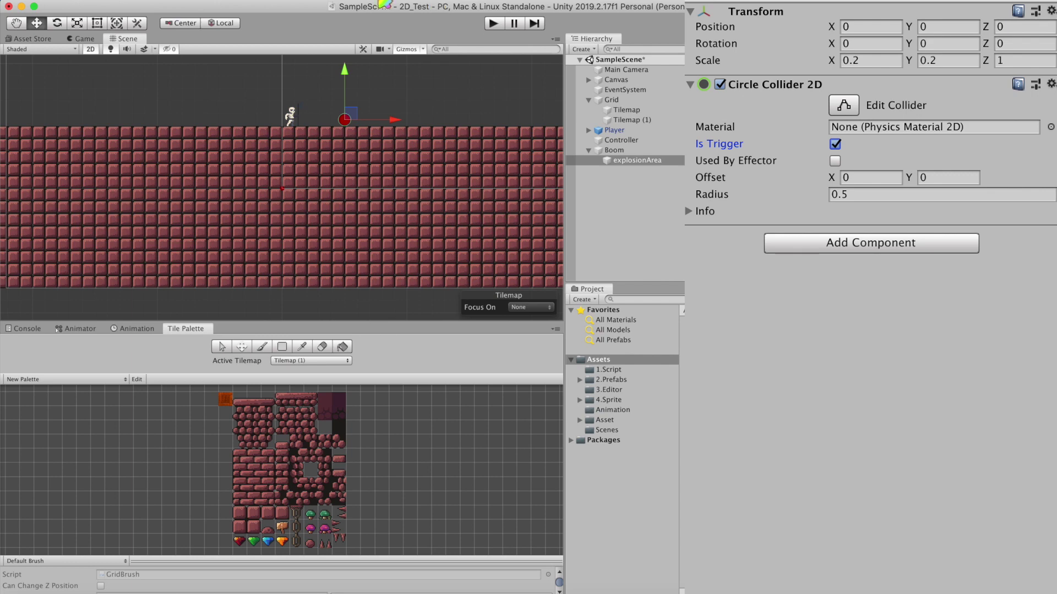
Add a Point Effector 2D with force magnitude 1000, used by the collider, no collider mask
click(812, 244)
key(Return)
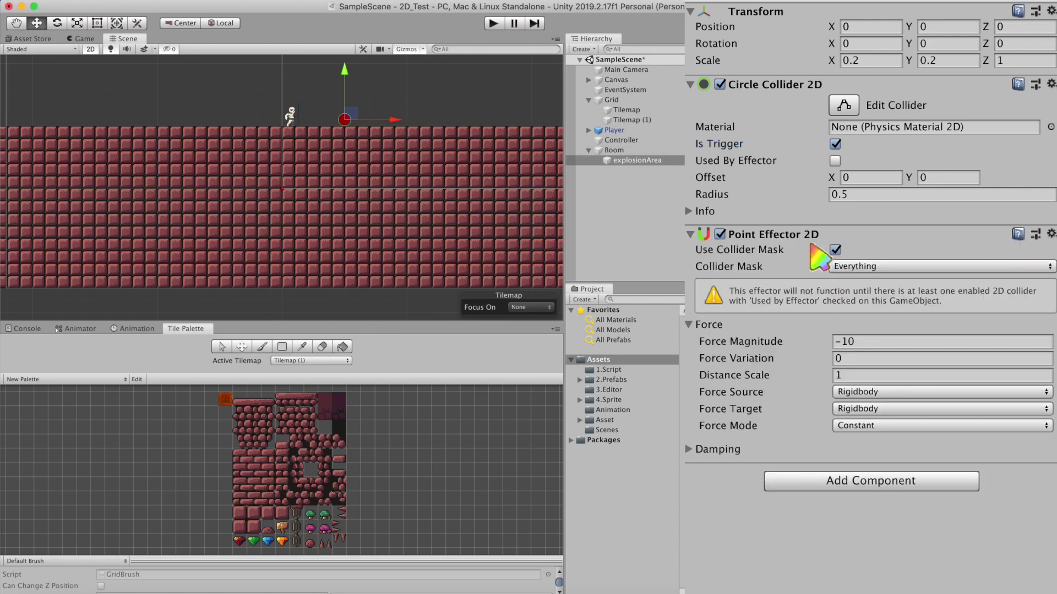
click(835, 160)
click(835, 249)
click(903, 281)
text(1000)
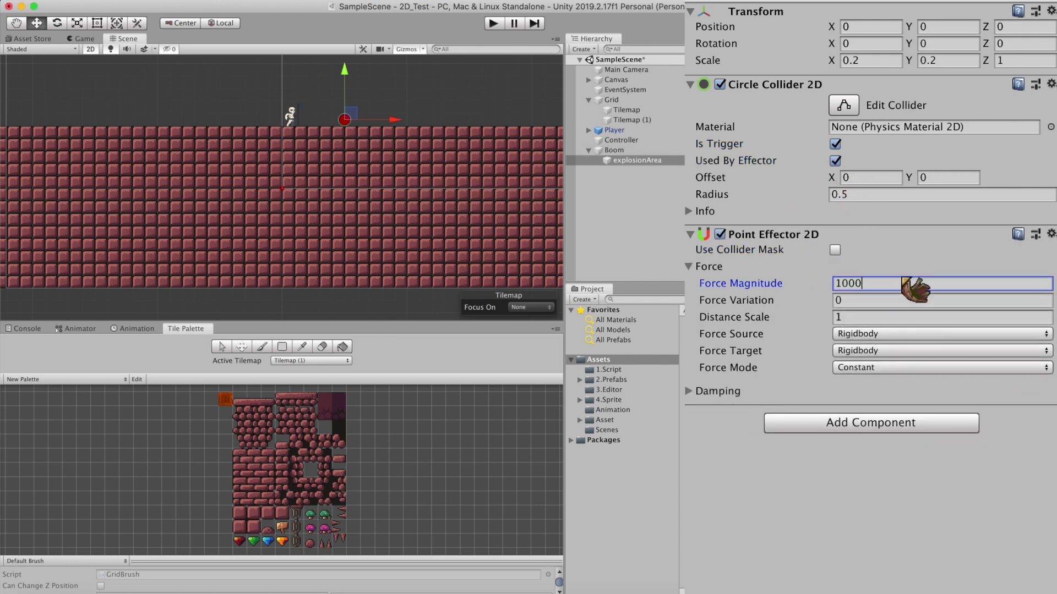
Enlarge the trigger circle's radius and open the Boom script from 1.Script
drag(818, 201, 740, 197)
text(4)
key(Return)
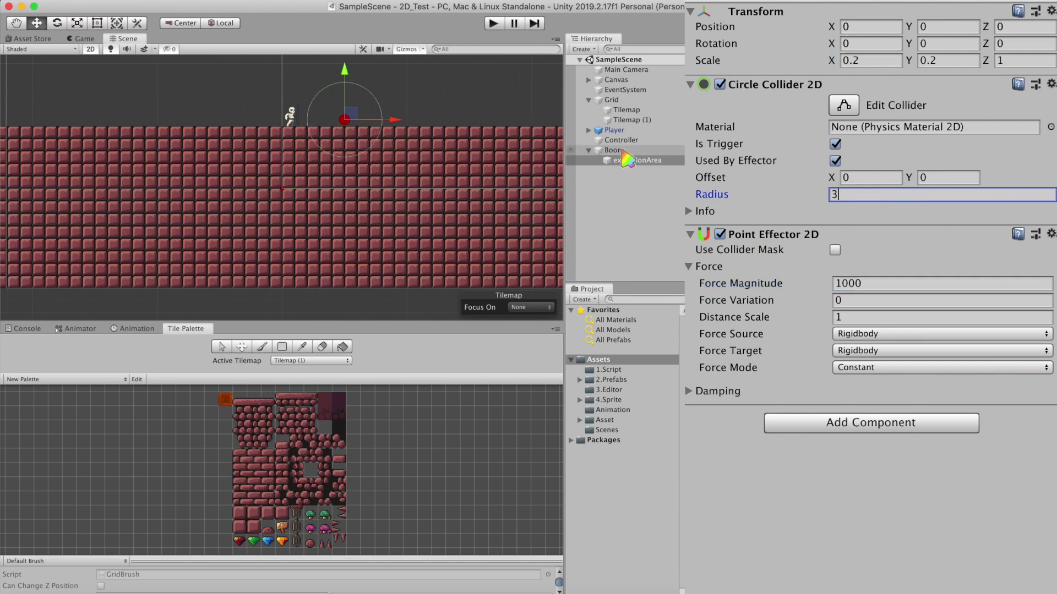
double_click(713, 321)
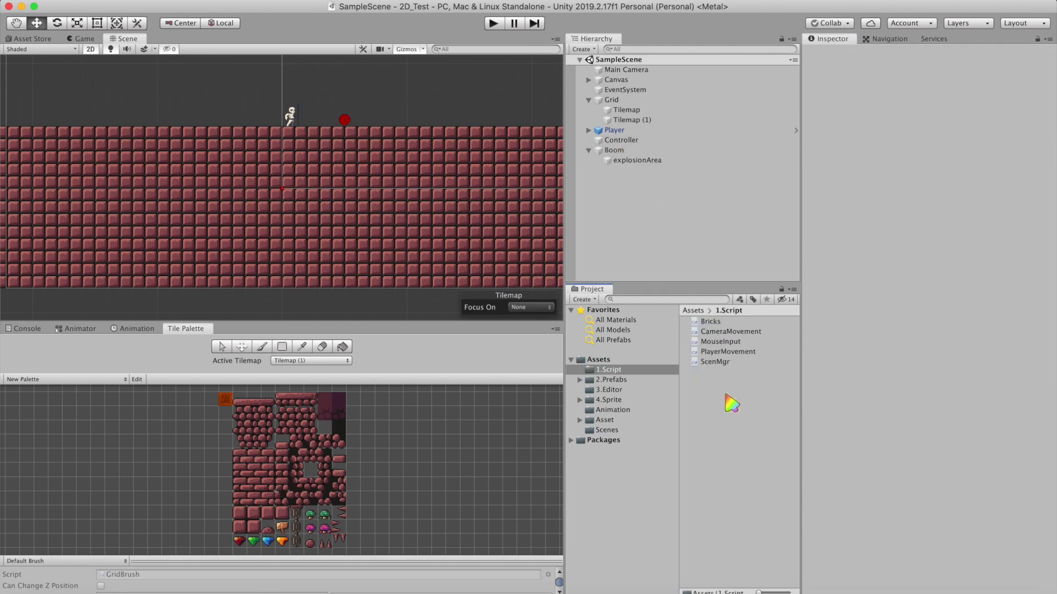
click(714, 322)
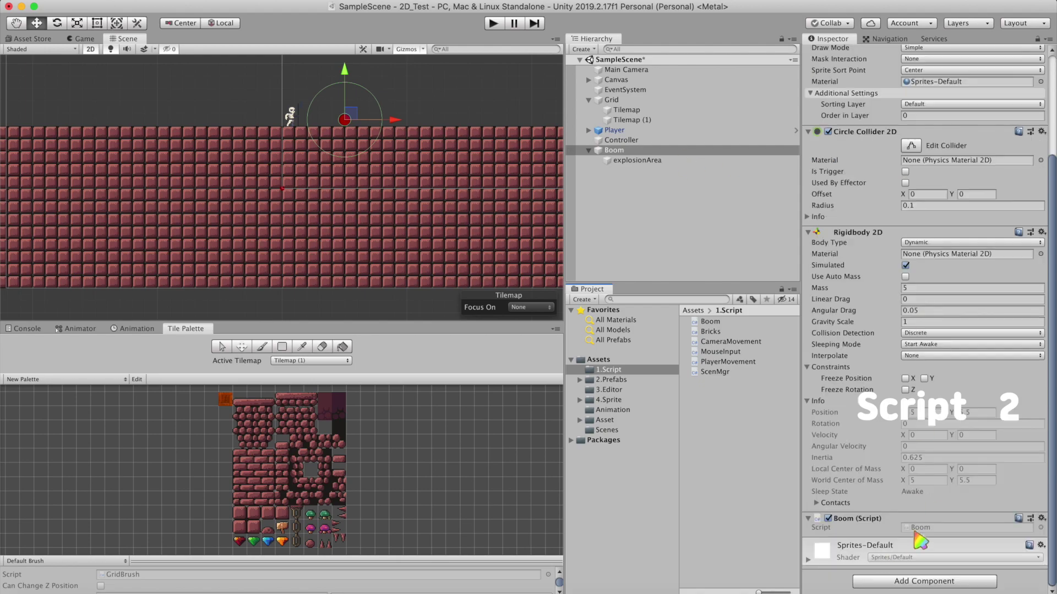
Declare fields explosionAreaGO, whatisPlatform LayerMask and circleCollider2D in Boom.cs
key(Return)
text(public G)
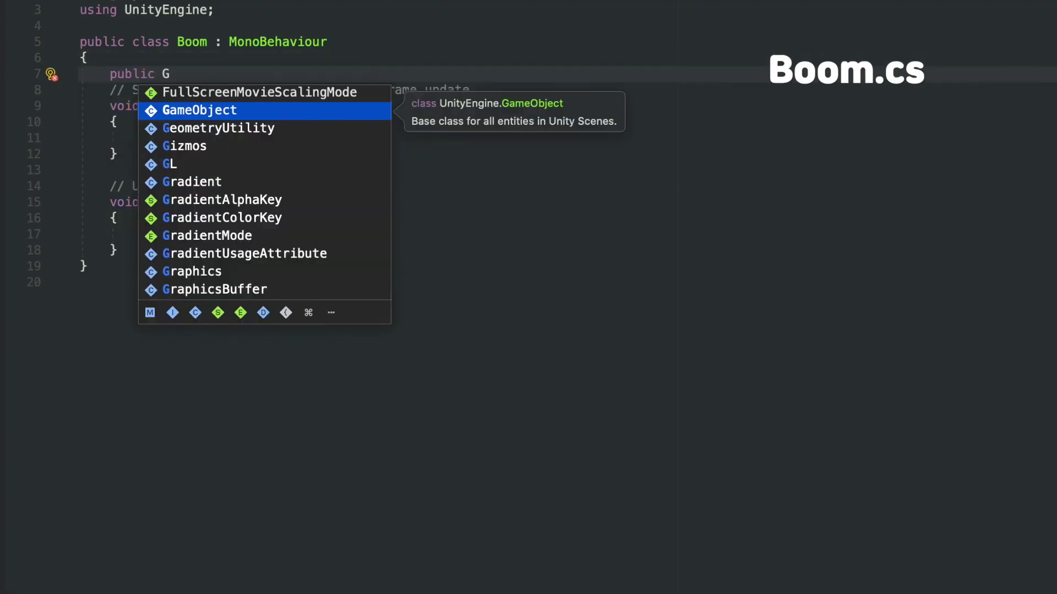
text(ameObject explosionAreaGO;)
key(Return)
text(public LayerMask whatisPlatform;)
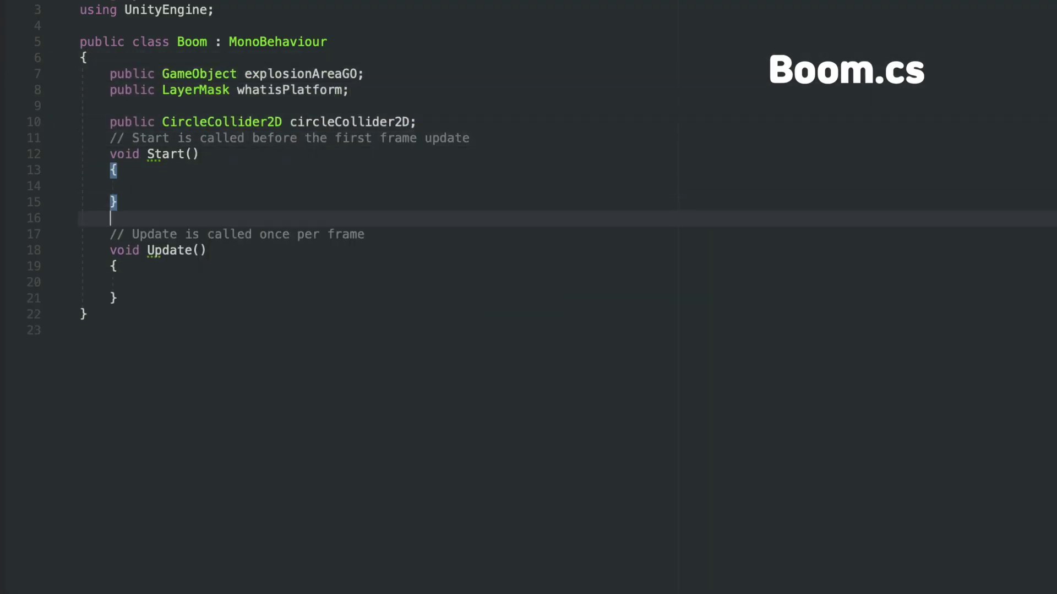
text(      public CircleCollider2D circleCollider2D;     // Start is called before the first frame update     void Start()     {      }      IEnumerator Booooom ( ))
key(Return)
Make the coroutine wait 3 seconds, then toggle explosionAreaGO active and inactive
text(yield return new Wait)
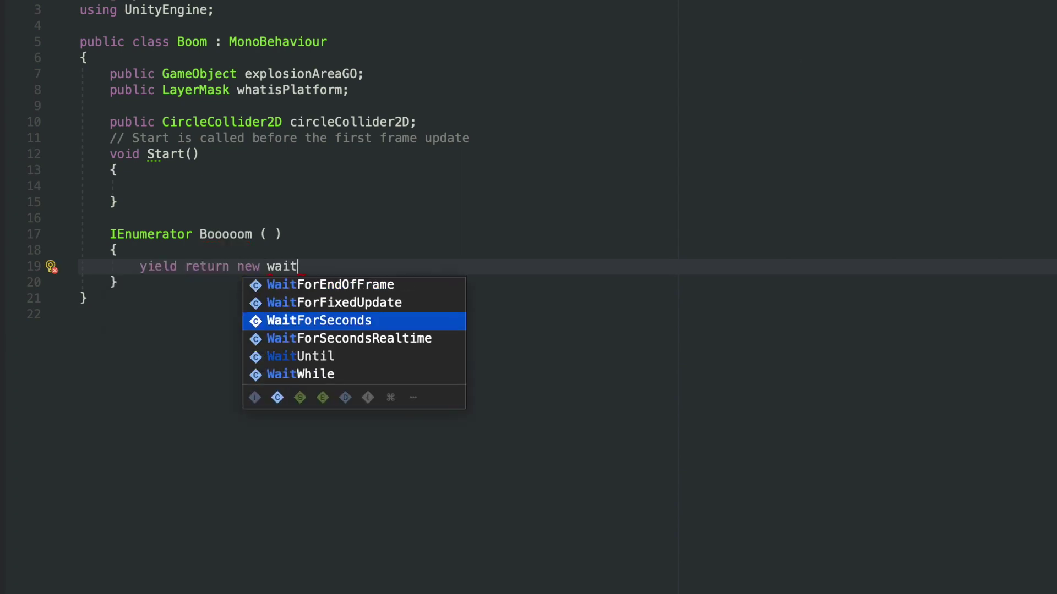
key(Return)
text(( 3f );)
key(Return)
key(Return)
key(Up)
text(explosionAreaGO)
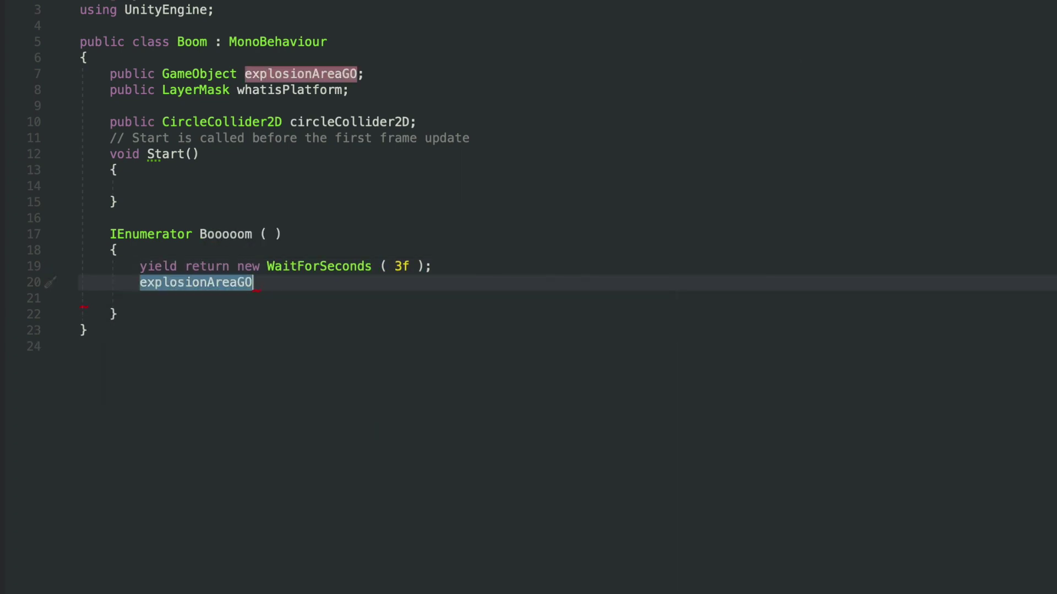
text(.SetActive(true);explosionAreaGO.SetActive(false);Start)
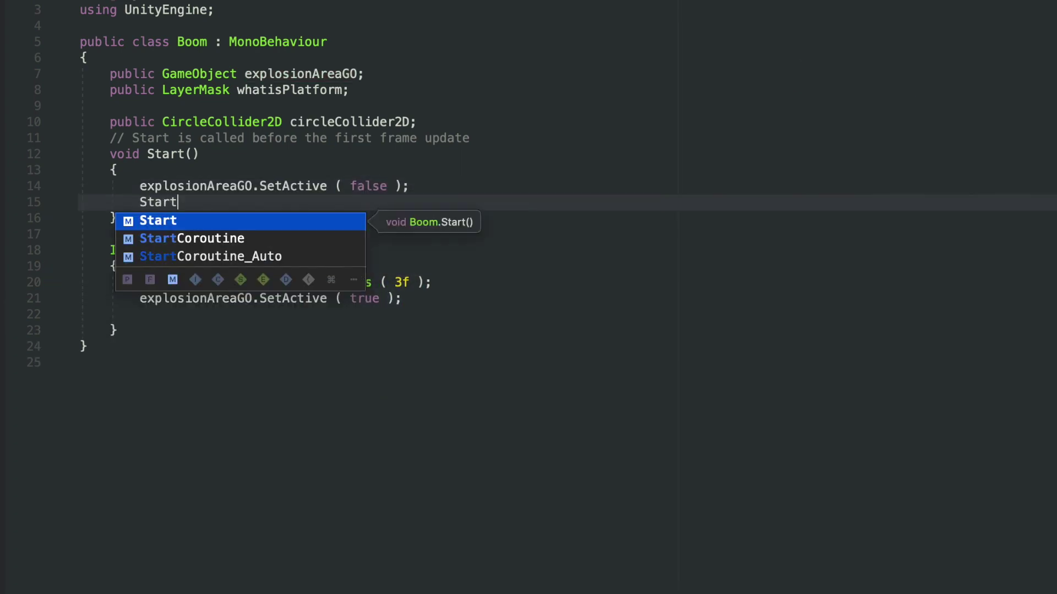
text(Coroutine(Booooom());)
Call DestroyArea() and Destroy(this.gameObject, 0.05f) at the end of the coroutine
click(407, 316)
key(Return)
key(Return)
text(Destroy ( this.gameObject)
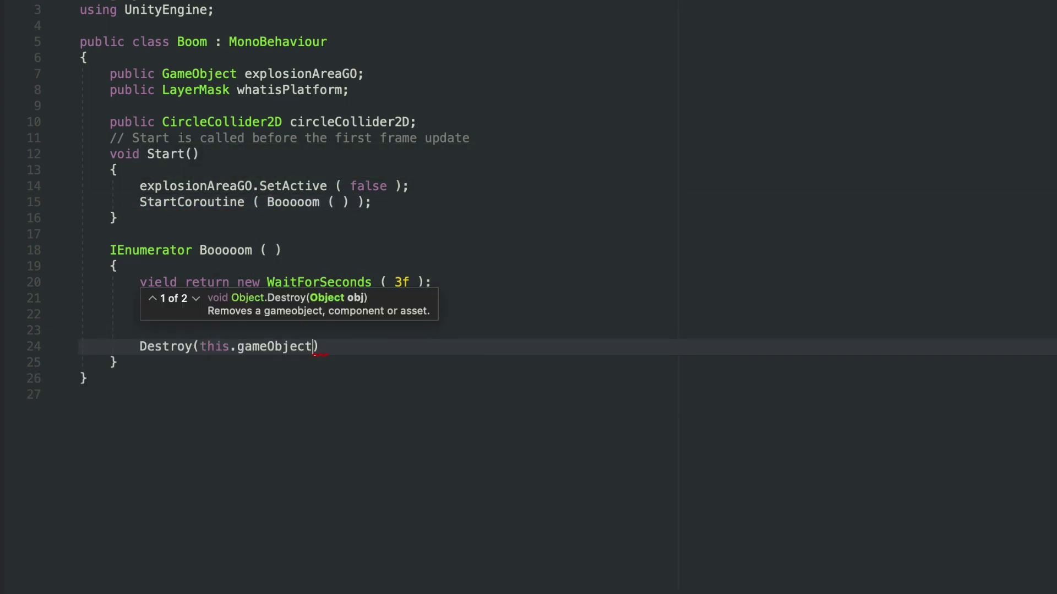
text(, 0.05f );)
key(Up)
key(Up)
key(Down)
text(Destroy)
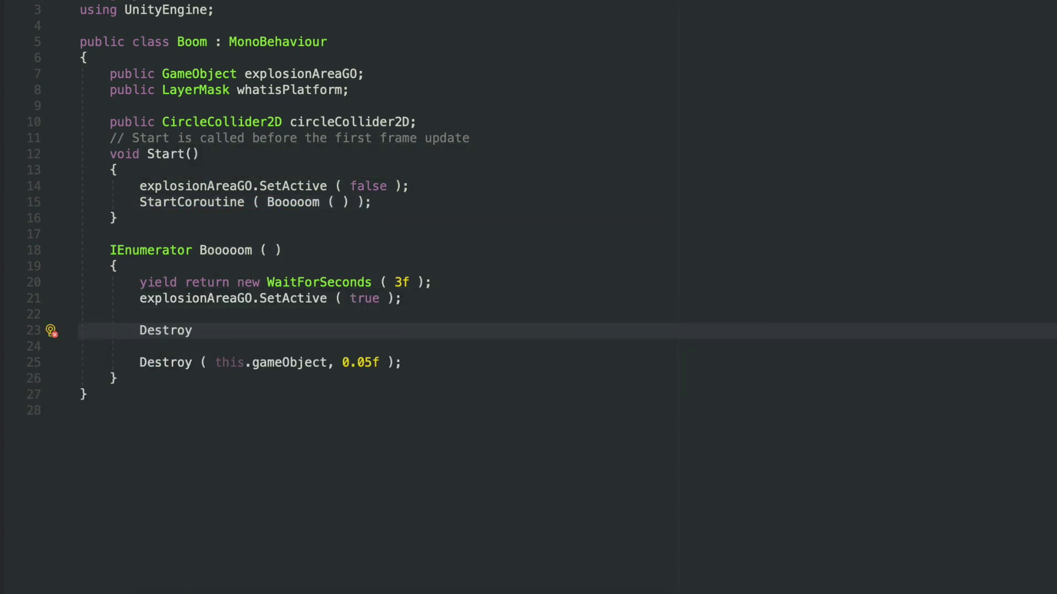
text(Area ( );)
Declare void DestroyArea() computing radiusInt = Mathf.RoundToInt(circleCollider2D.radius)
key(Down)
key(Down)
key(Down)
key(End)
key(Return)
key(Return)
text(void)
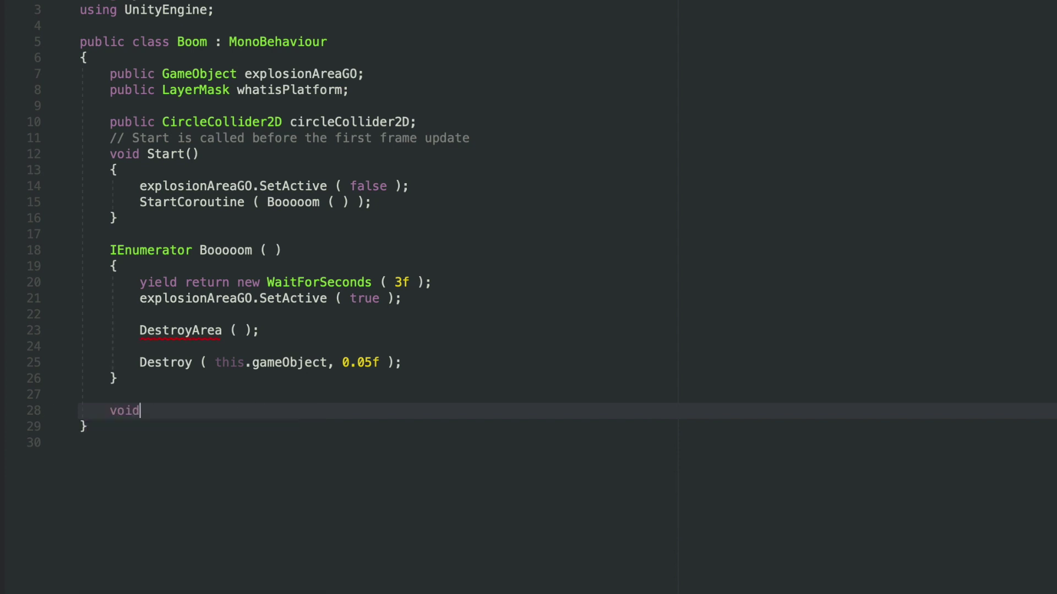
text( DestroyArea ( ))
key(Return)
text({)
key(Return)
key(Return)
key(Up)
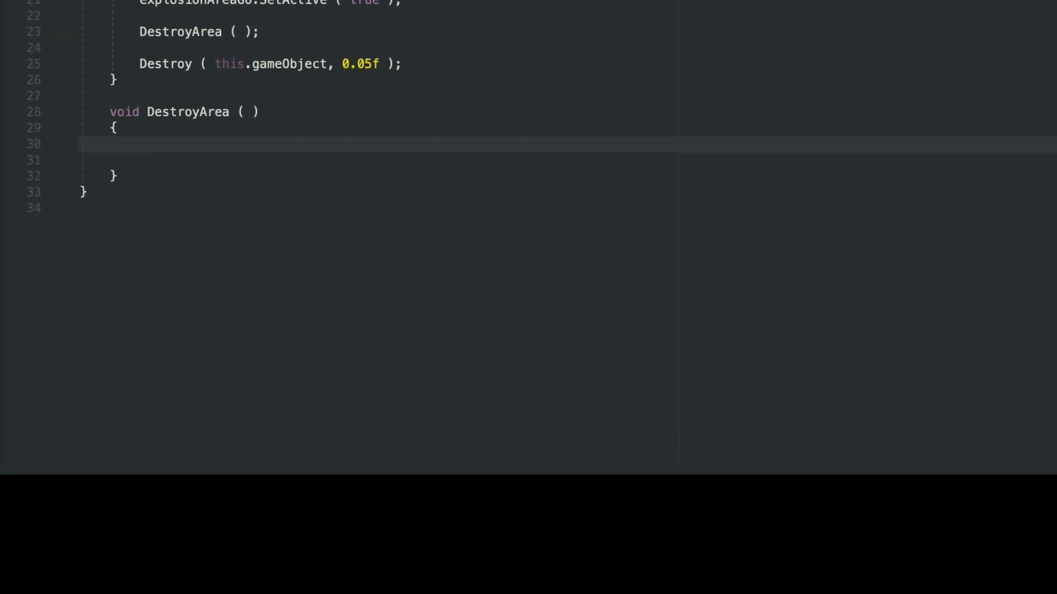
text(int)
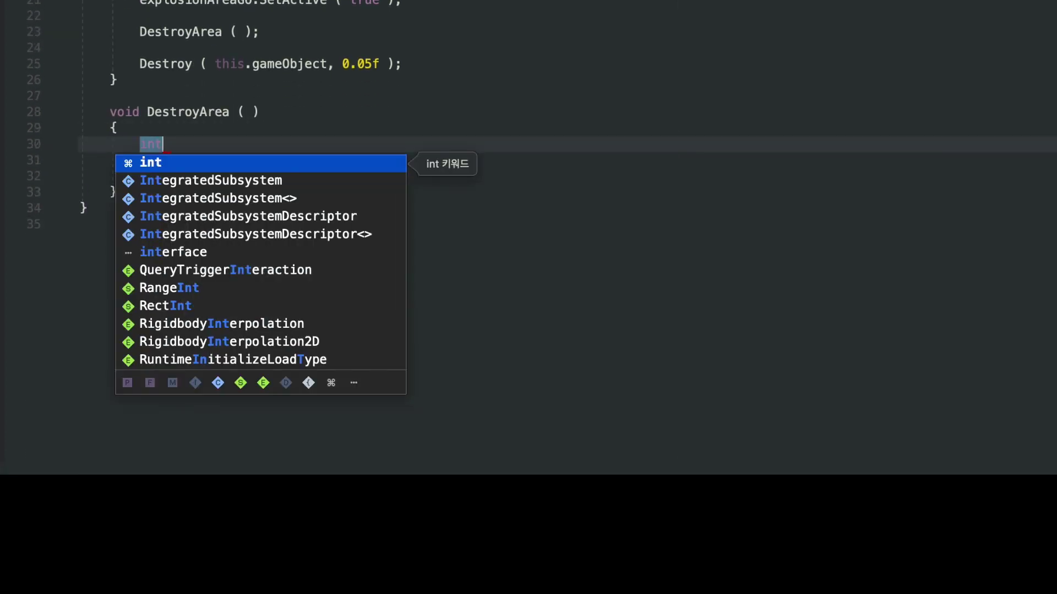
text( radiusInt = Mathf.)
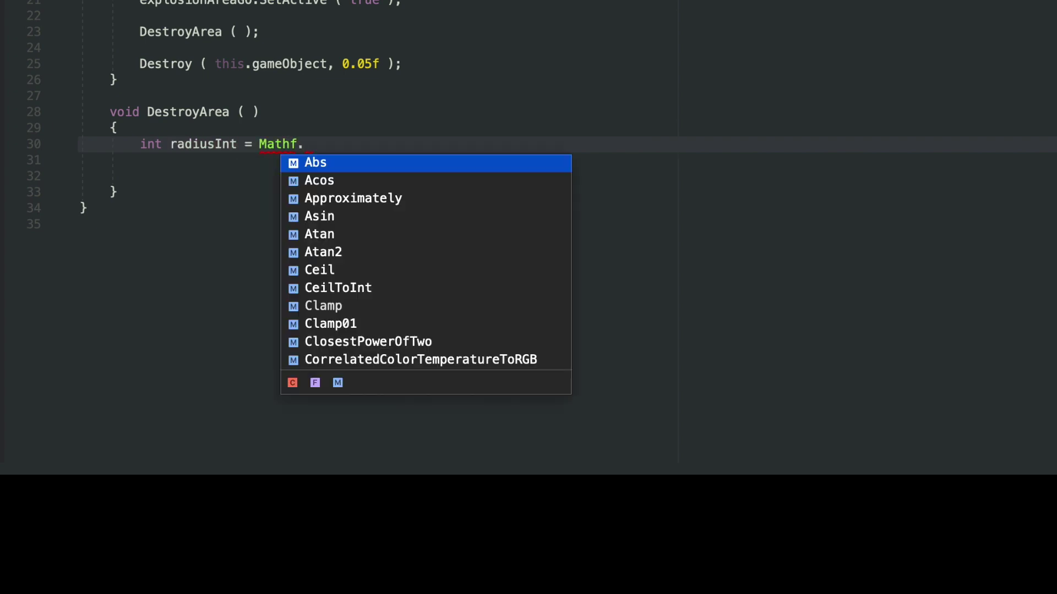
text(RoundToInt ( circleCollider2D.radius );)
key(Return)
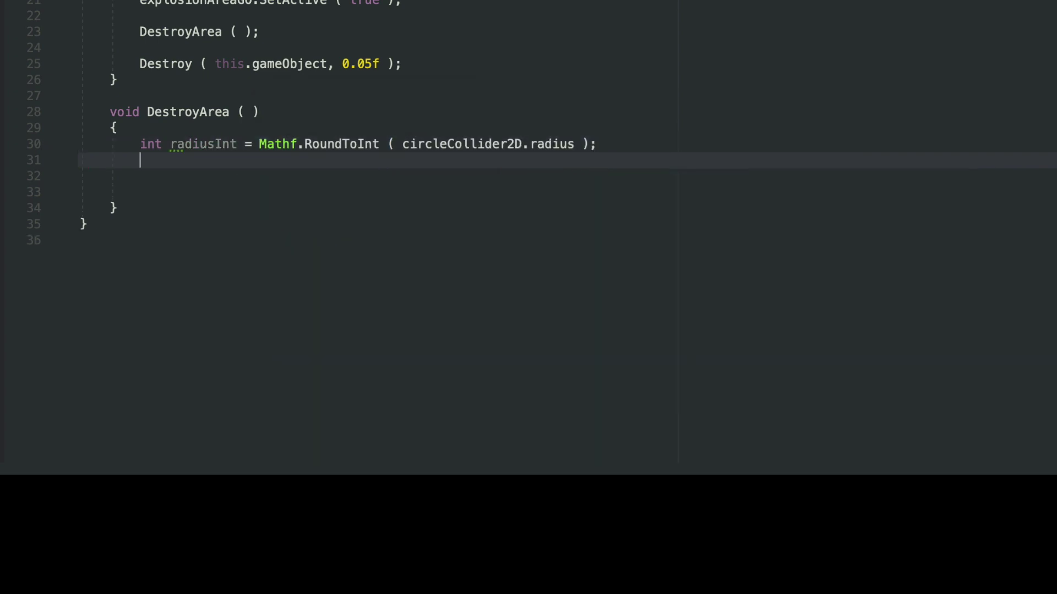
Add a for loop over i from -radiusInt to radiusInt
text(for)
key(Tab)
key(BackSpace)
text(int i = 0 ; i < max ; i++ ))
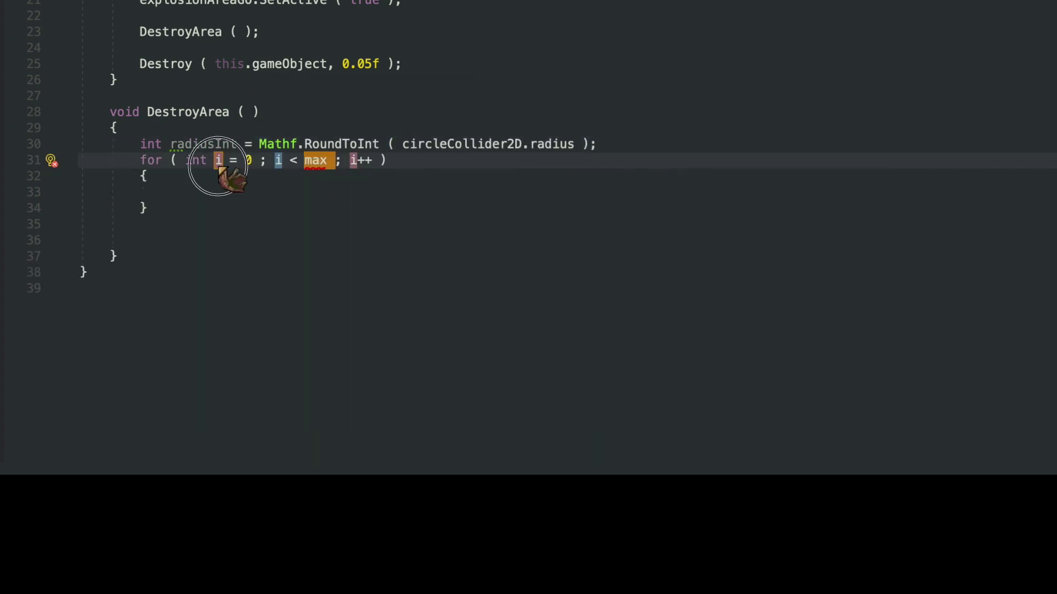
key(Tab)
text(-radiusInt)
key(Tab)
text(= radiusInt)
Paste a nested inner loop and rename its variable to j
text(for ( int i = -radiusInt ; i <= radiusInt ; i++ ) {  })
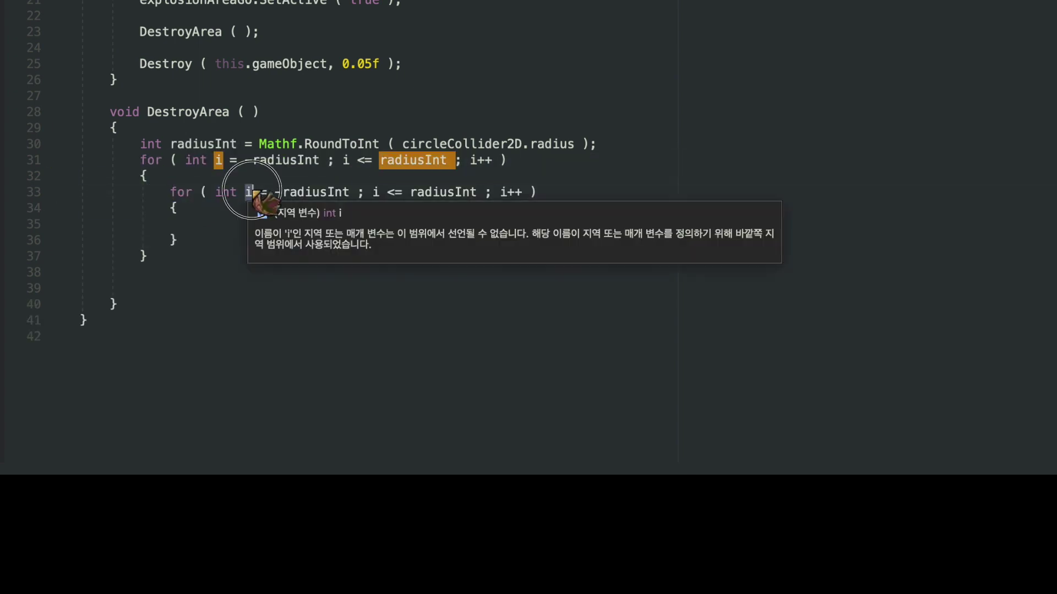
double_click(248, 192)
text(j)
double_click(375, 193)
text(j)
double_click(504, 192)
text(j)
click(318, 218)
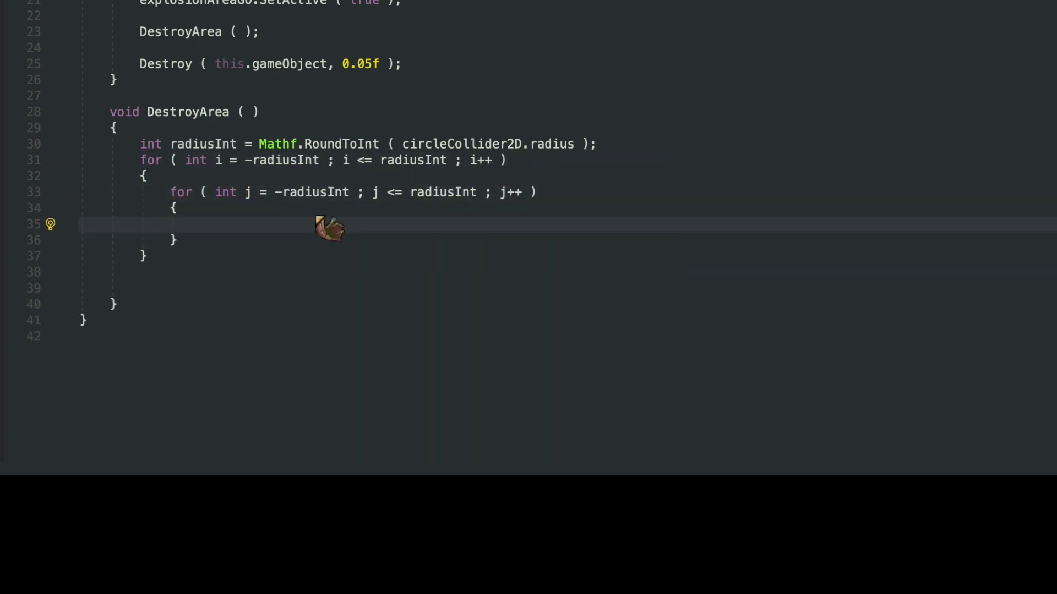
Compute checkCellPos from transform.position plus i, j and its distance from the bomb
text(Vector3 checkCellPos )
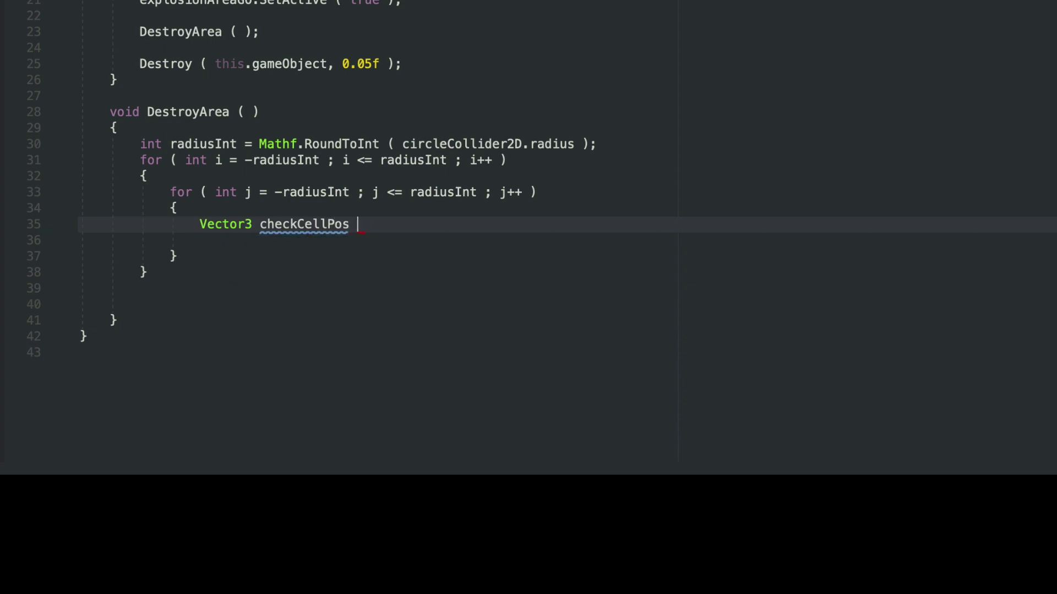
text(= new Vector3 ( transform.position.x + i, transform.position.y)
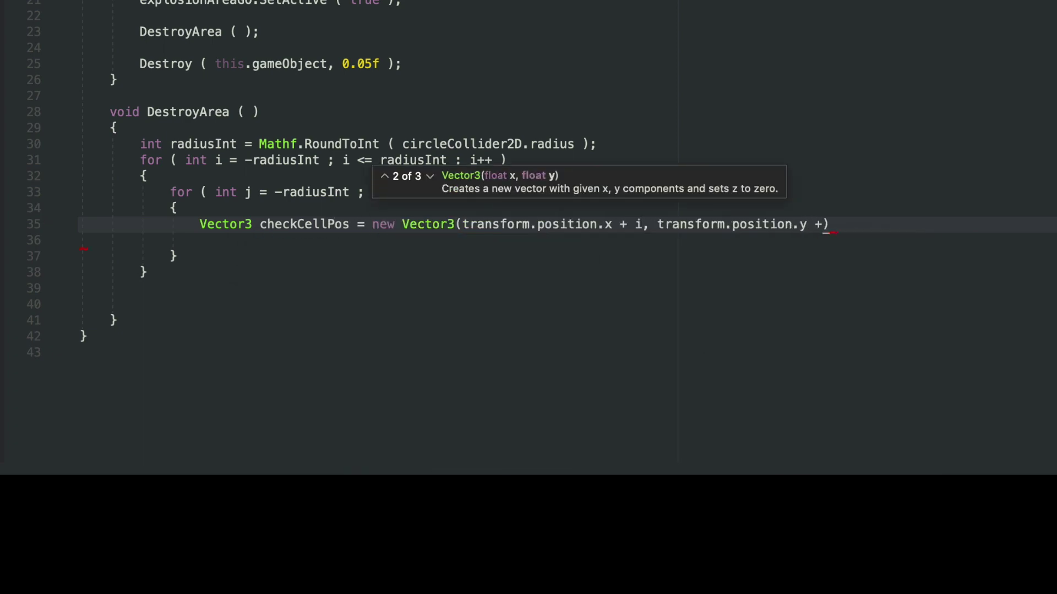
text( + j, 0 );)
key(Return)
text(float distance =)
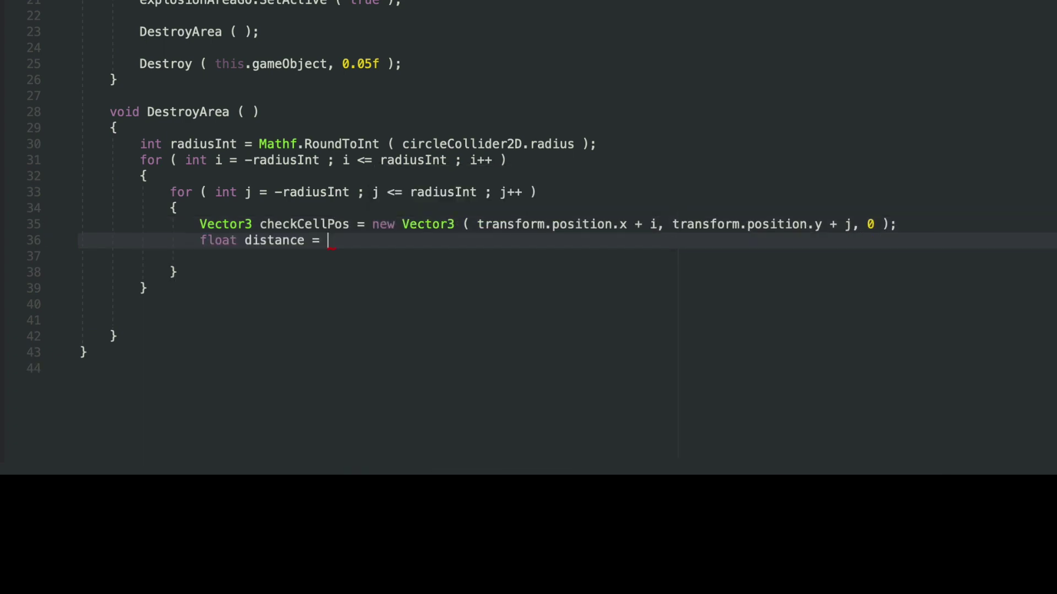
text(Vector2.Distance ( transform.position, checkCellPos ) - 0.001f)
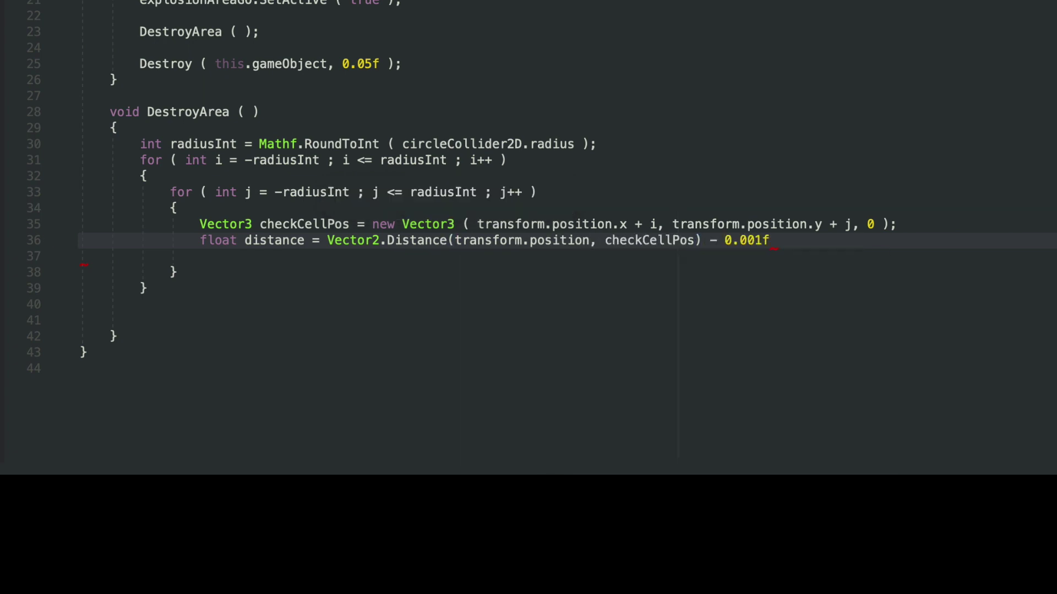
text(;)
key(Return)
key(Return)
Wrap the pasted OverlapCircle brick check in if (distance <= radiusInt)
text(if ( )
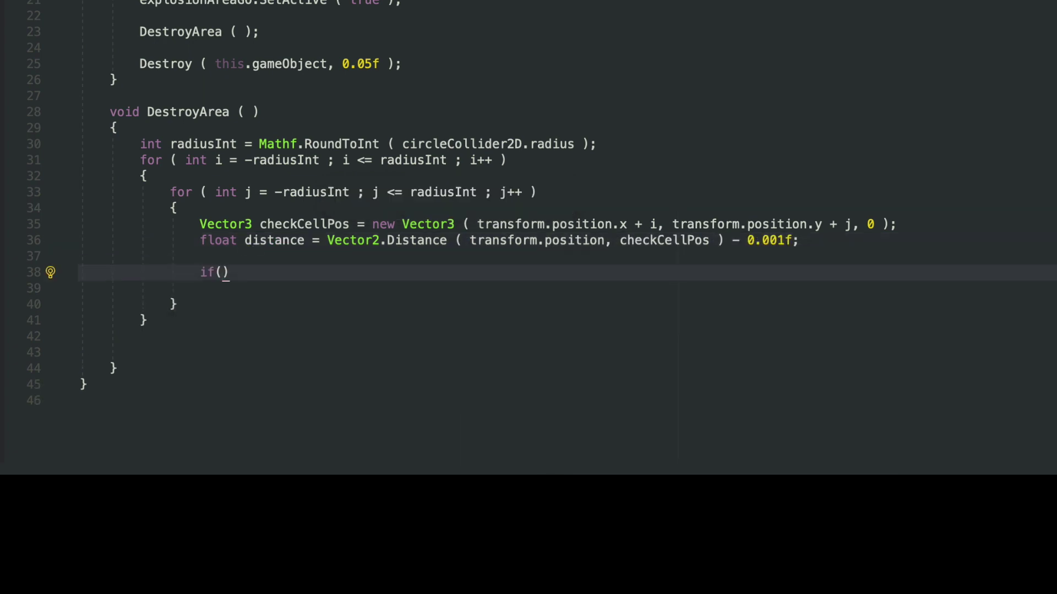
text(distance )
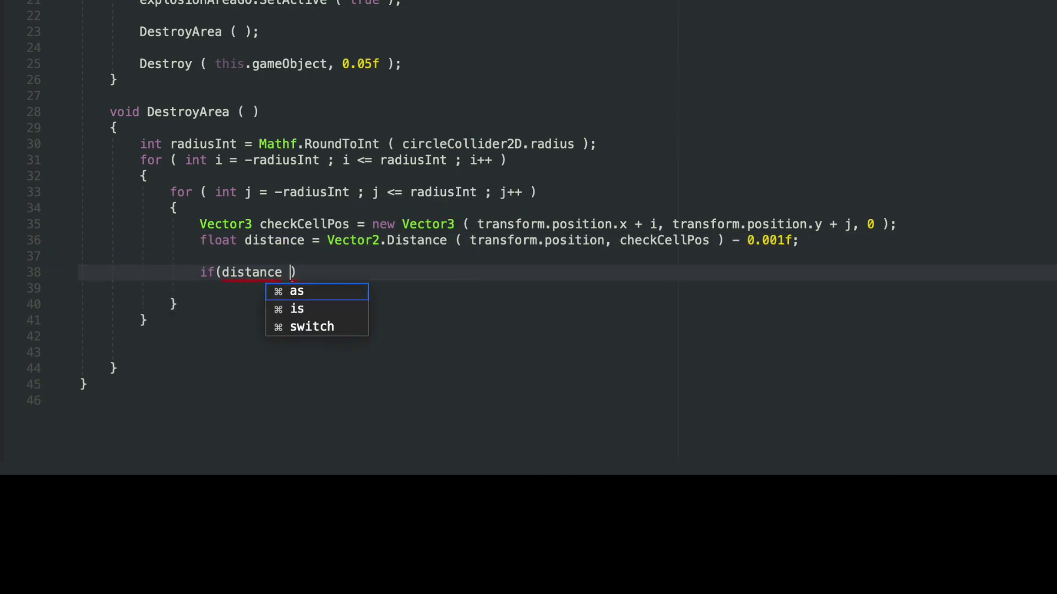
text(<= radiusInt)
key(Return)
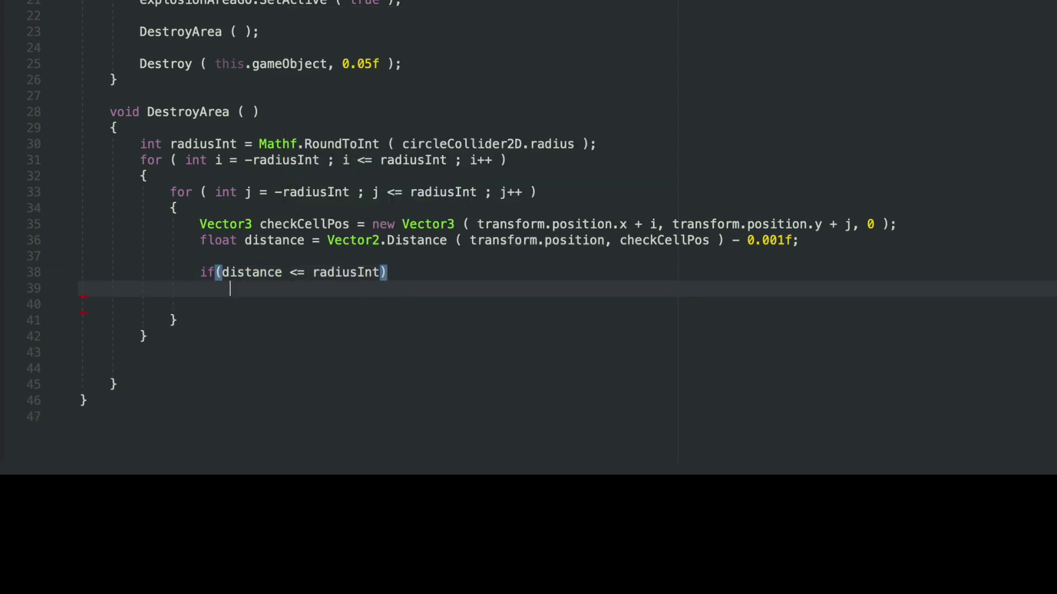
text({)
key(Return)
text(Collider2D overCollider2d = Physics2D.OverlapCircle ( MousePosition, 0.01f, whatisPlatform ); 				if ( overCollider2d != null ) 				{ 					overCollider2d.transform.GetComponent<Bricks> ( ).MakeDot ( MousePosition ); 				})
click(623, 401)
key(BackSpace)
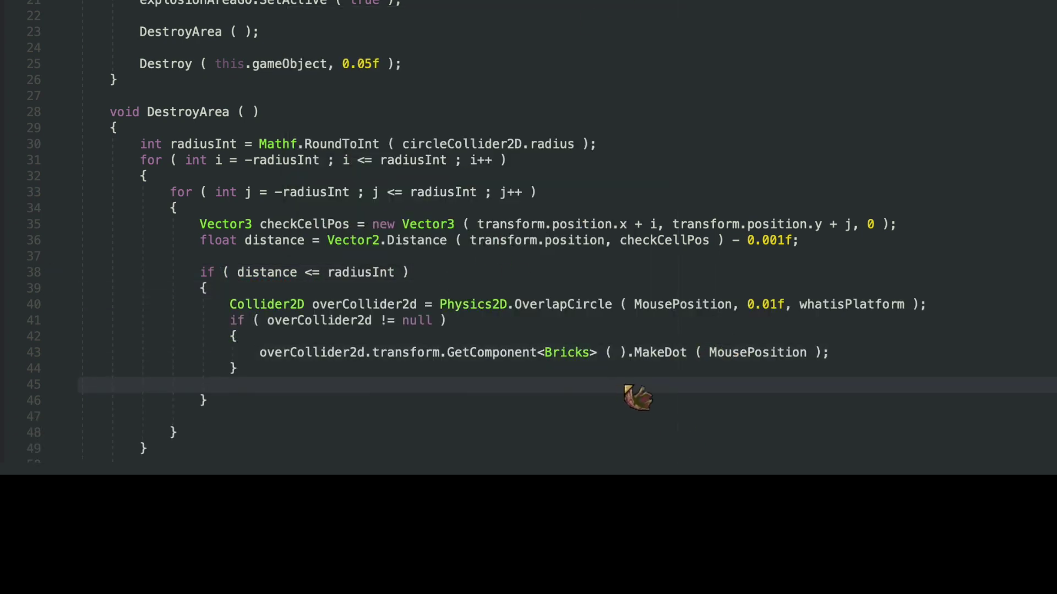
Replace the MousePosition arguments in OverlapCircle and MakeDot with checkCellPos
double_click(304, 224)
key(ctrl+c)
double_click(682, 304)
key(ctrl+v)
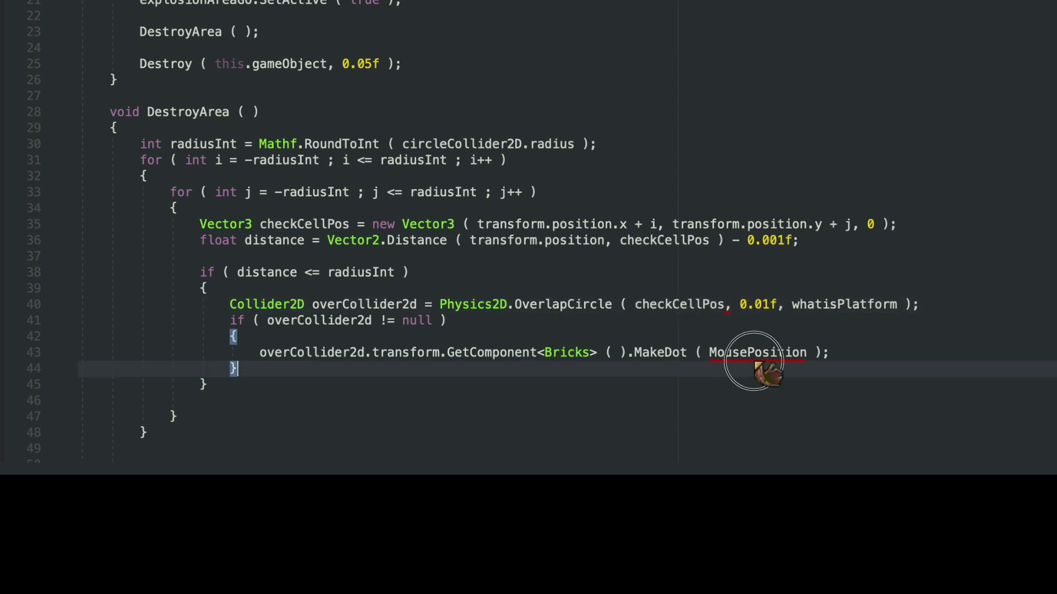
double_click(757, 352)
key(ctrl+v)
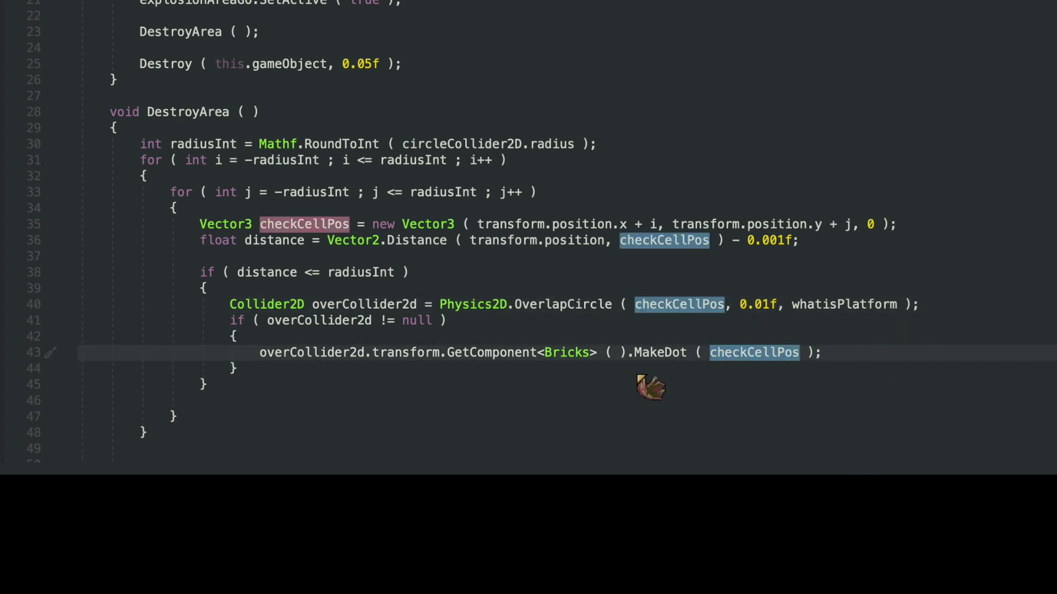
click(562, 375)
scroll(539, 380, down, 2)
click(502, 378)
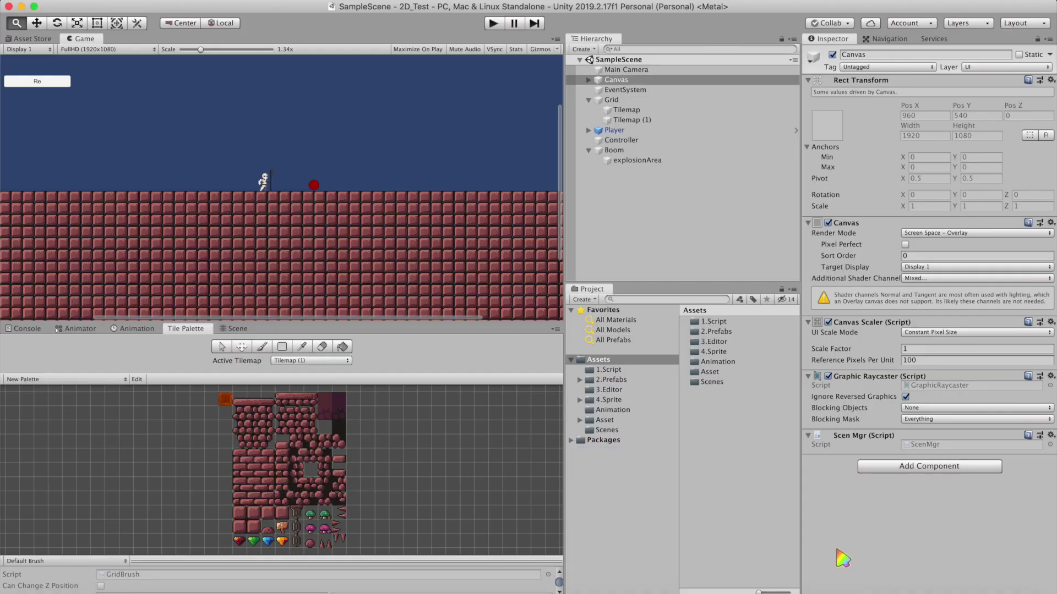
Link explosionArea to Boom's Explosion Area GO and set Whatis Platform to the Platform layer
click(633, 151)
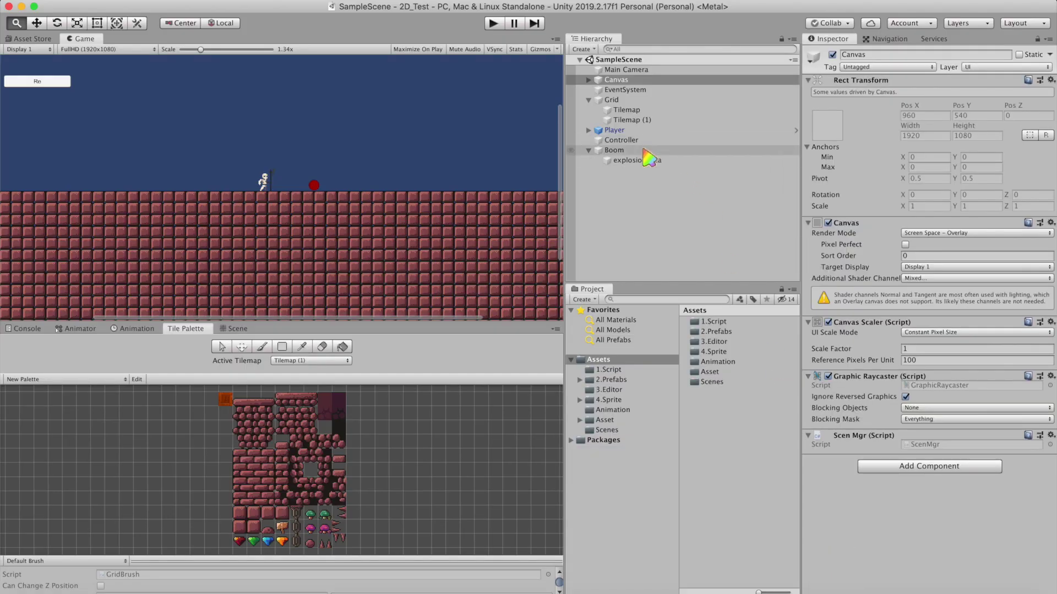
scroll(886, 386, down, 5)
drag(637, 160, 902, 458)
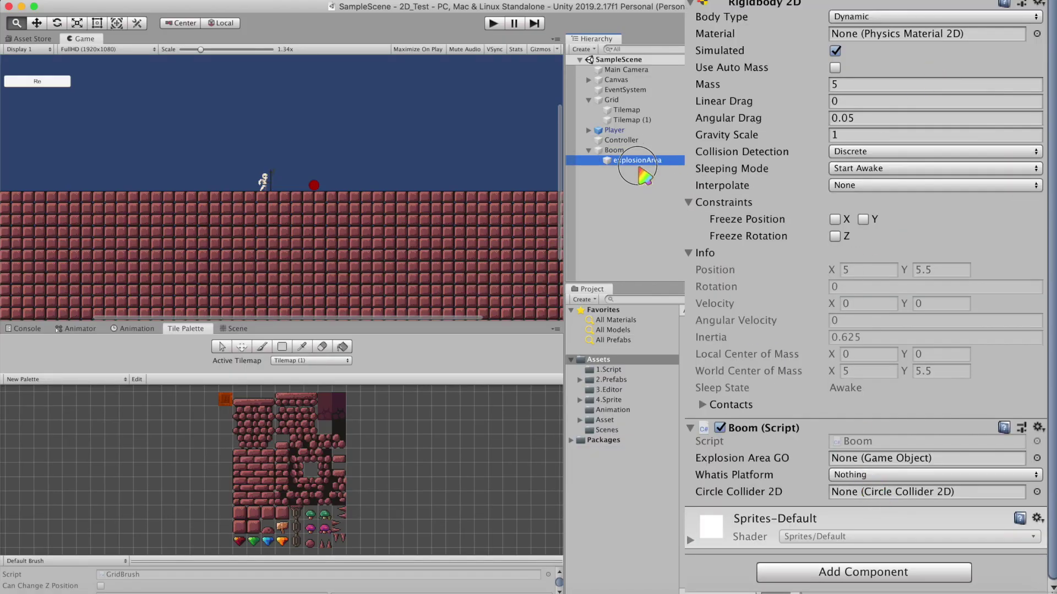
click(643, 161)
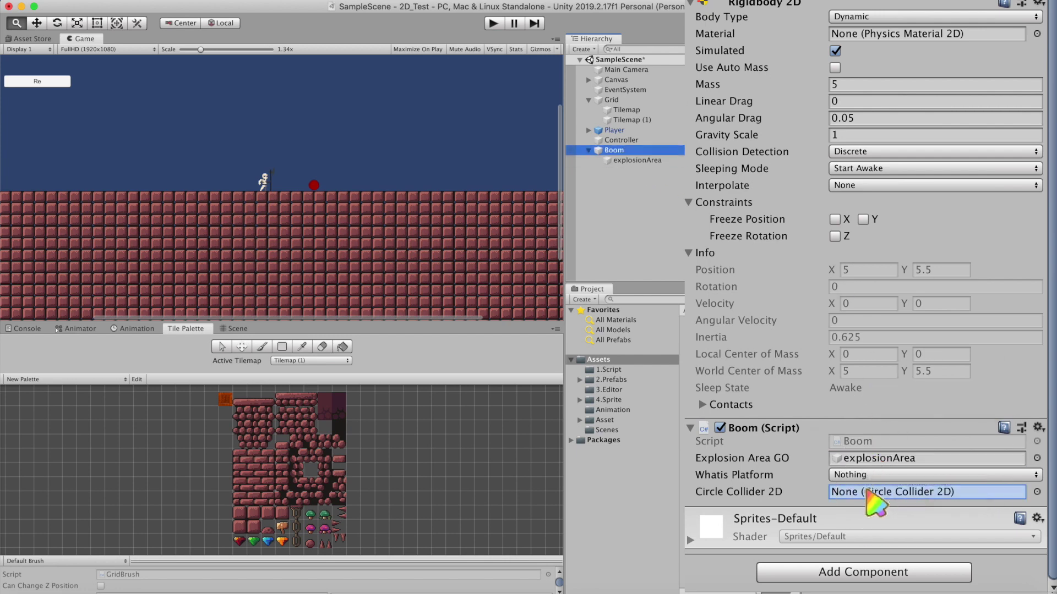
click(935, 474)
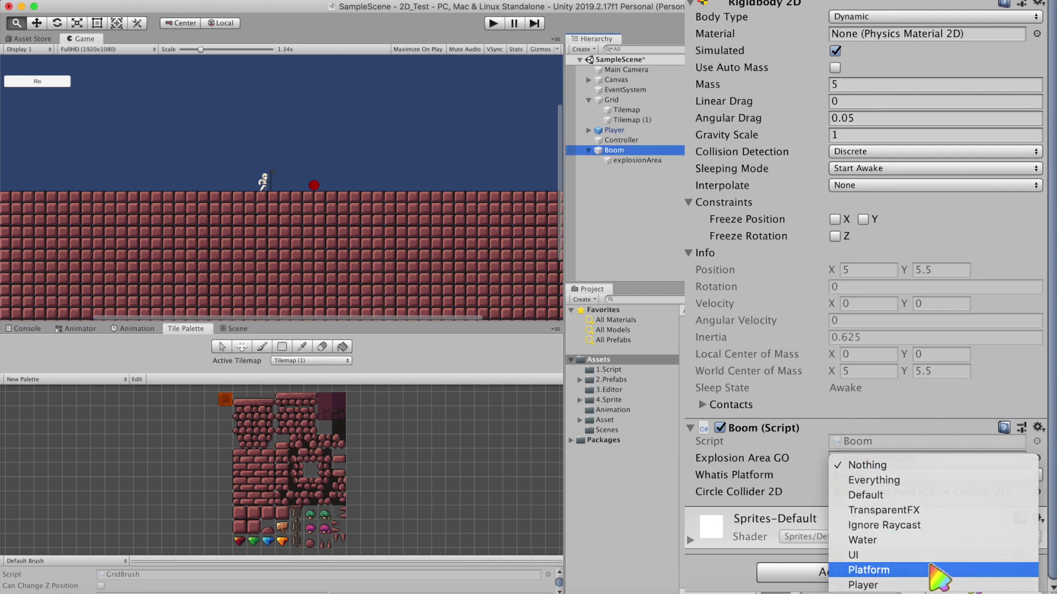
click(934, 570)
Save Boom as a prefab in 2.Prefabs and delete it from the scene
drag(614, 150, 611, 380)
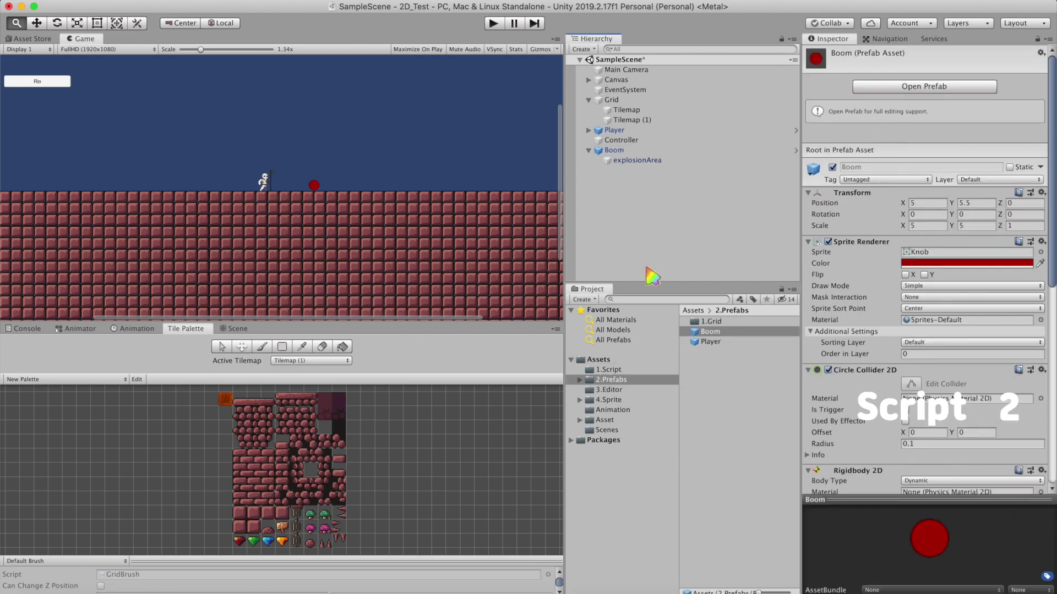
click(613, 150)
key(super+BackSpace)
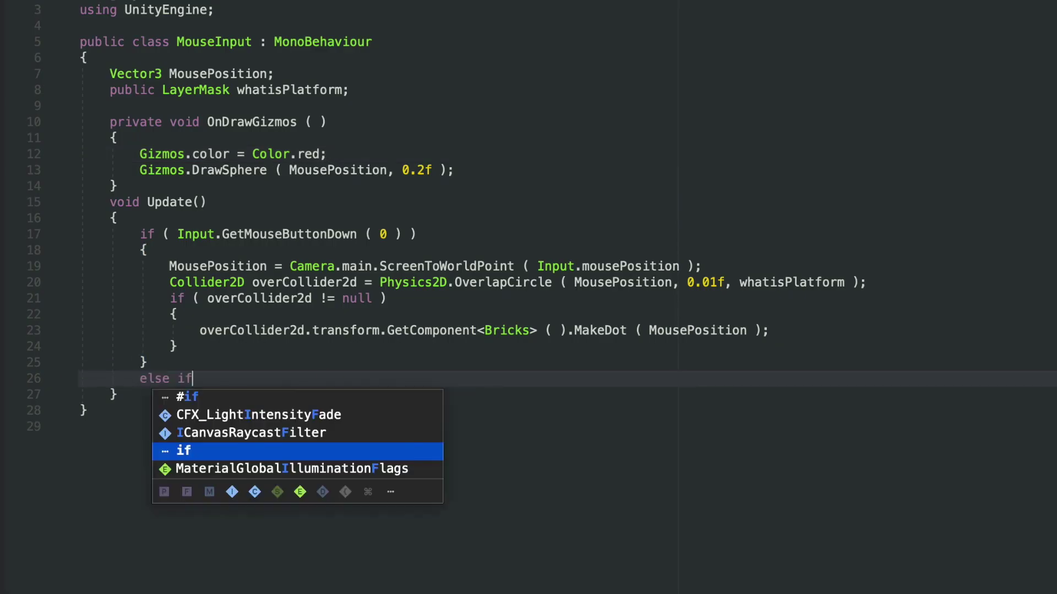
In MouseInput, add a public GameObject boomClone and instantiate it at the mouse on right-click
text((Input.GetMouseButtonDown(1)) { MousePosition = Camera.main.ScreenToWorldPoint)
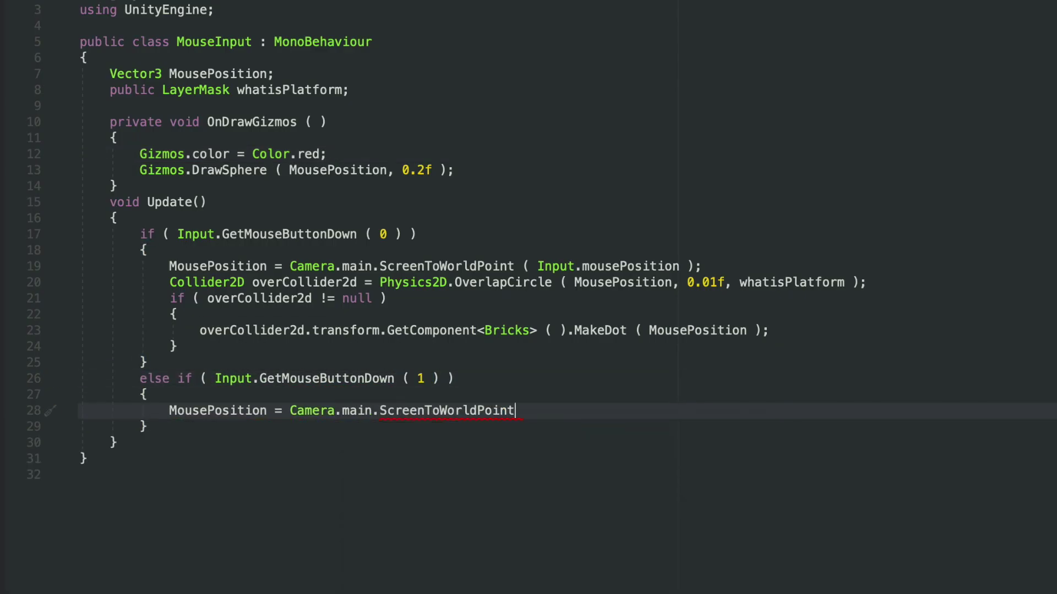
text( ( Input.mousePosition ); Instantiate ()
click(348, 89)
text(public GameObject boomClone;)
click(265, 443)
text(boomClone , MousePosition , Quat);)
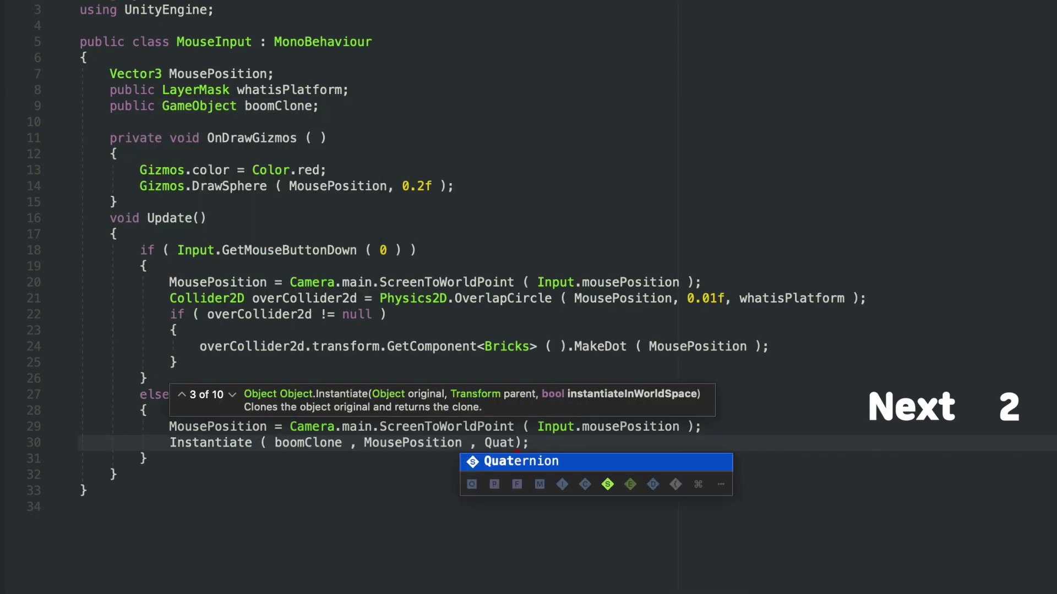
key(Return)
text(.identity)
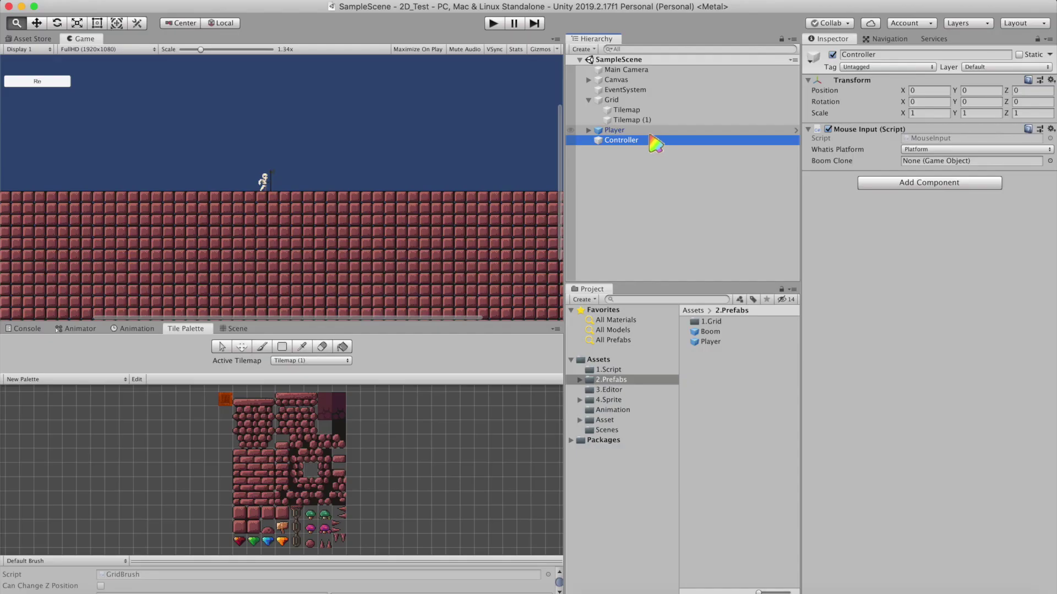
Assign the Boom prefab to Controller's Boom Clone field and test a bomb in Play mode
drag(715, 332, 956, 170)
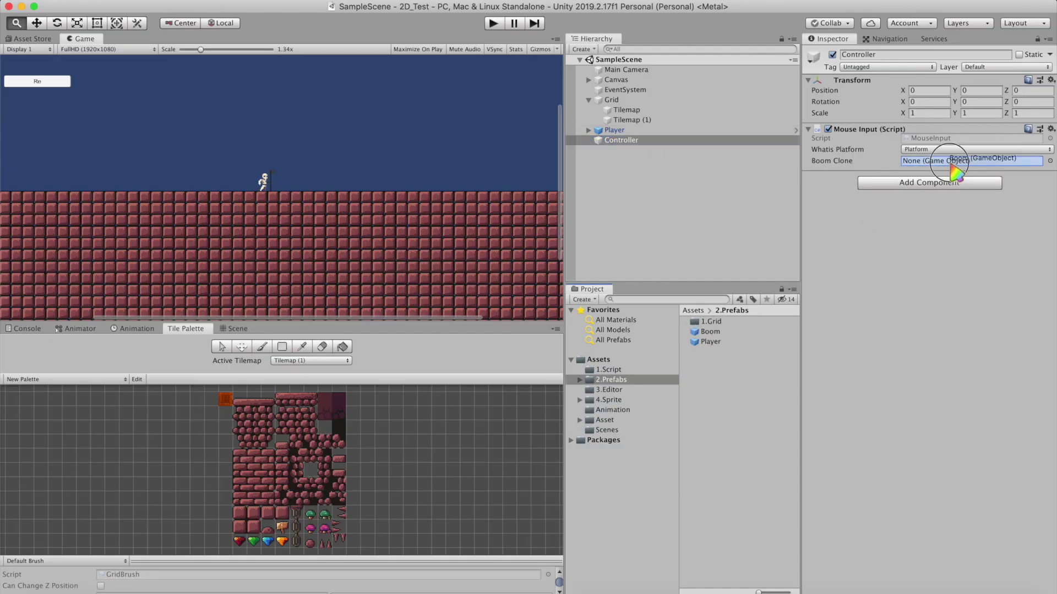
click(492, 24)
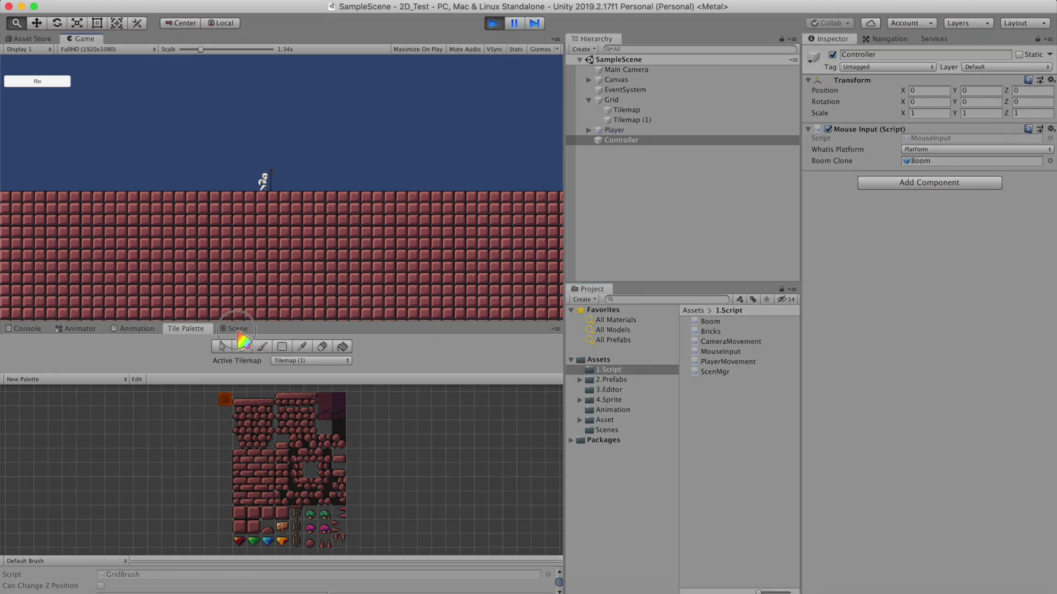
click(237, 328)
scroll(292, 476, up, 5)
click(275, 258)
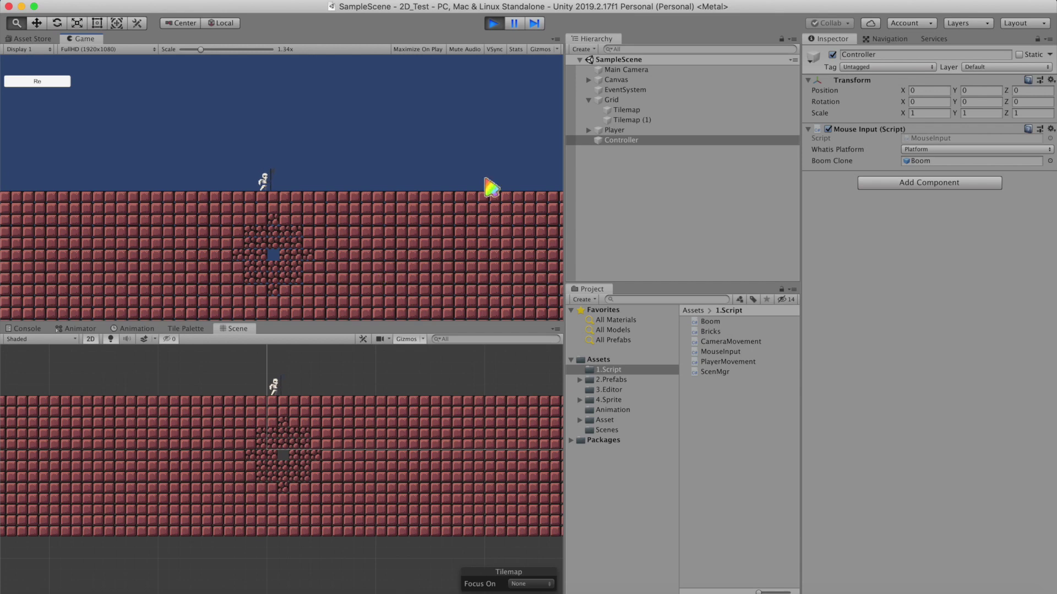
Set explosionArea's Circle Collider Radius to 5 in the Boom prefab and test the bigger blast
click(610, 380)
double_click(709, 332)
click(628, 86)
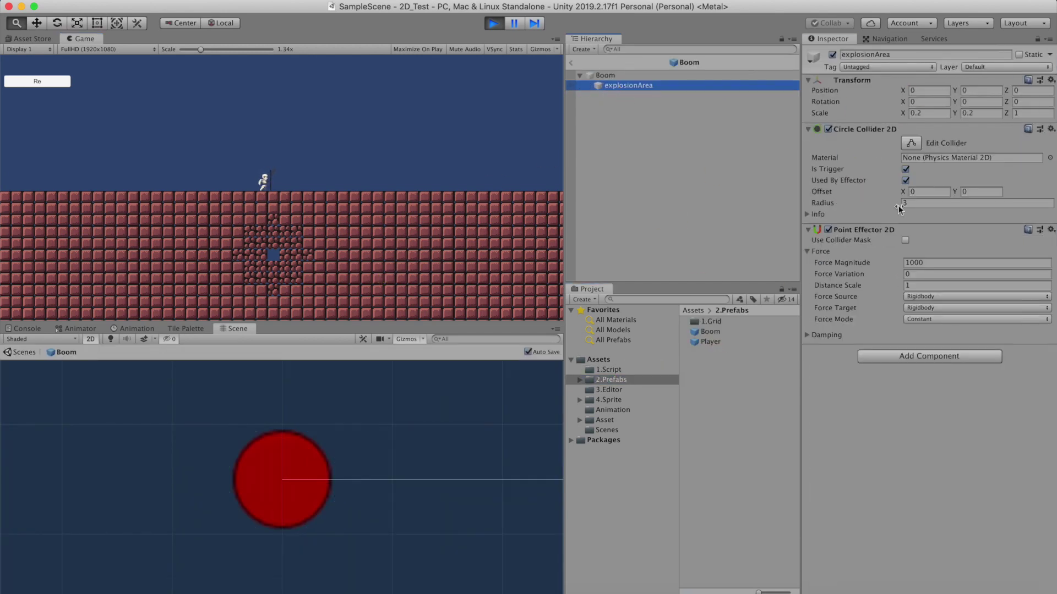
click(875, 203)
click(572, 65)
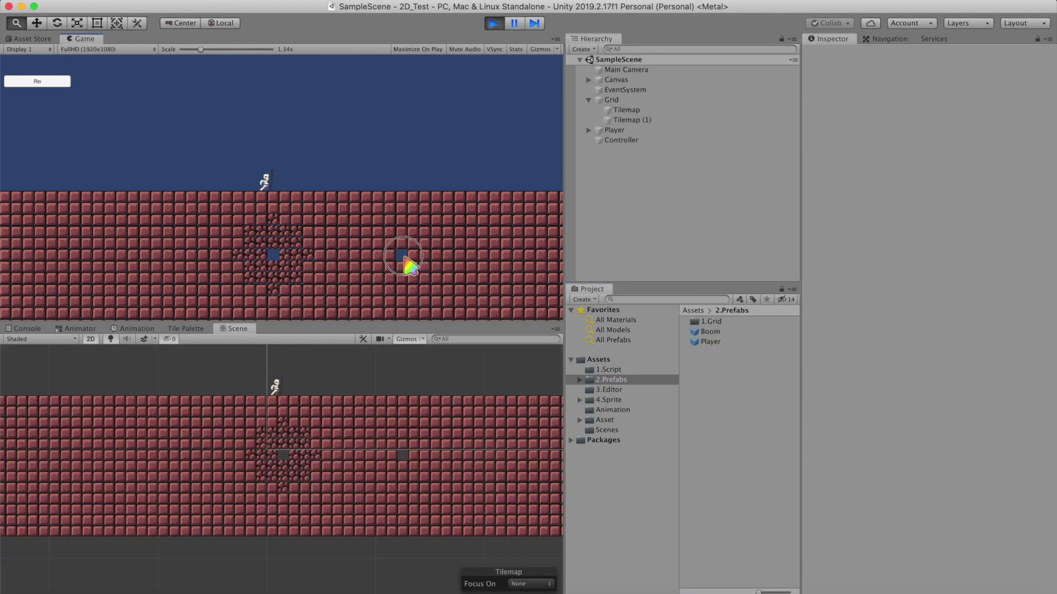
click(710, 332)
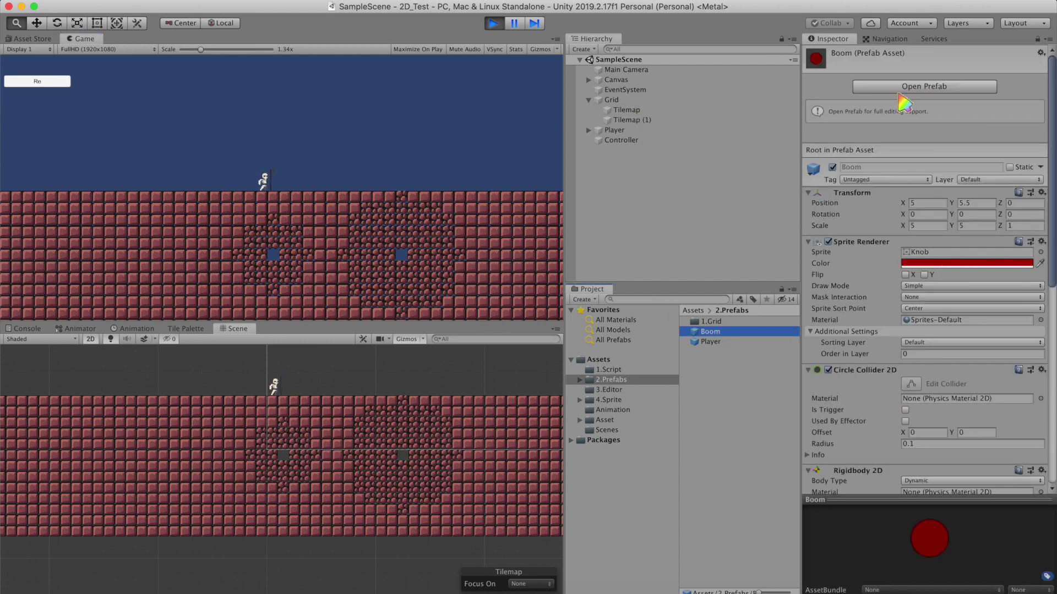
click(880, 85)
click(876, 203)
click(337, 223)
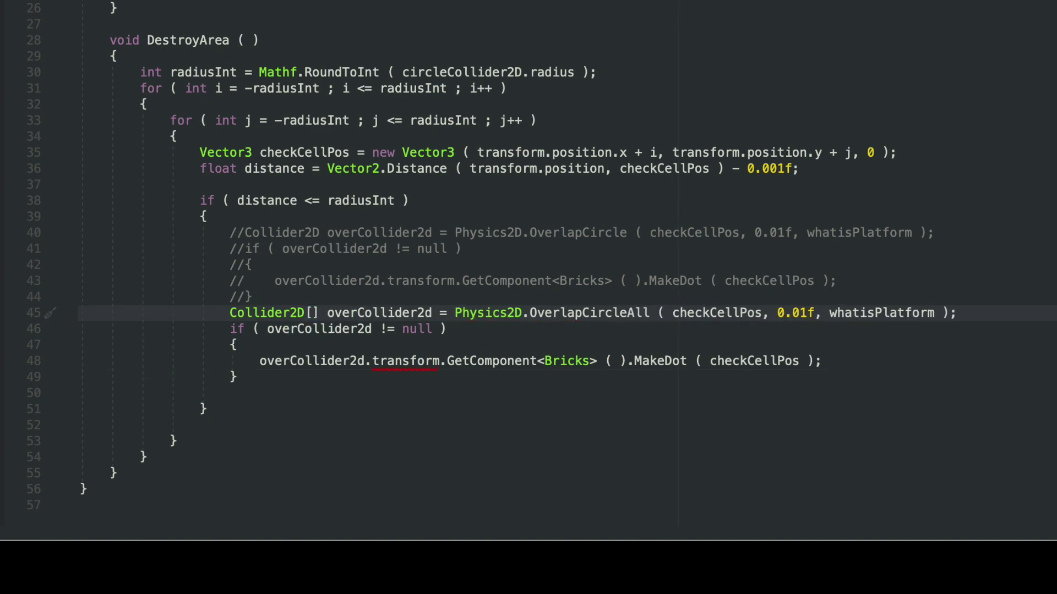
Check overCollider2d.Length > 0 and start a foreach over each Collider2D overColl
text(Length >0)
key(Return)
text(foreach ( Collider2D )
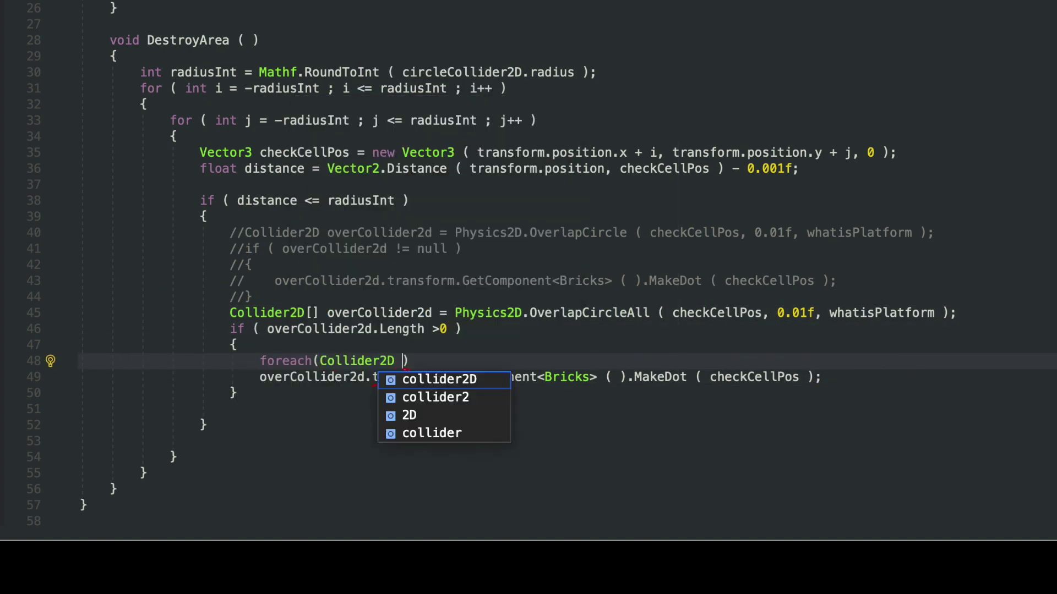
text(overColl in overCollider2d ) {     overColl)
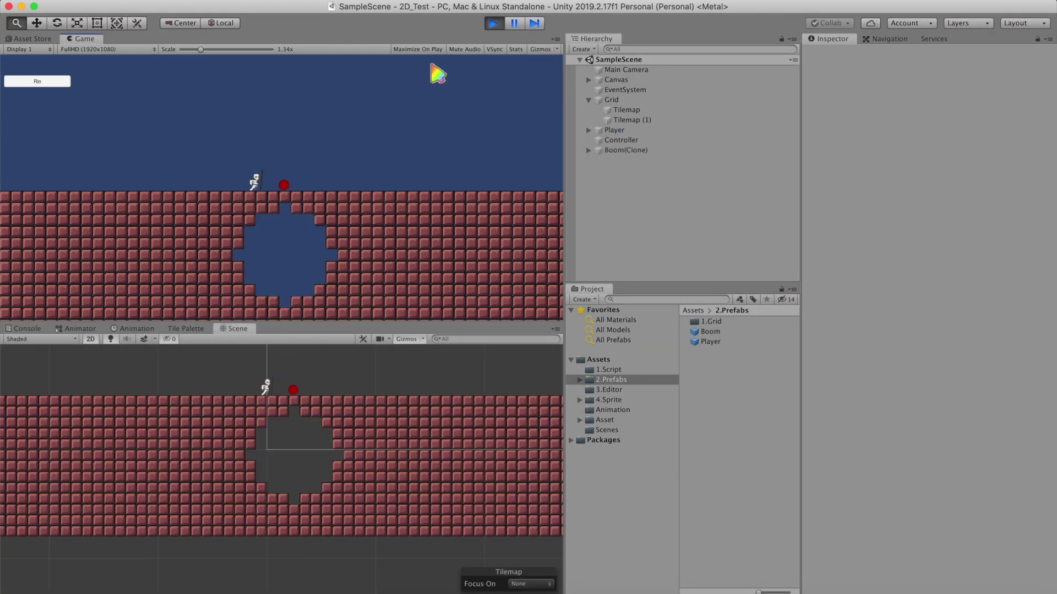
Test a trail of bombs, then raise the Boom prefab's Rigidbody 2D Gravity Scale to 5
drag(250, 270, 378, 208)
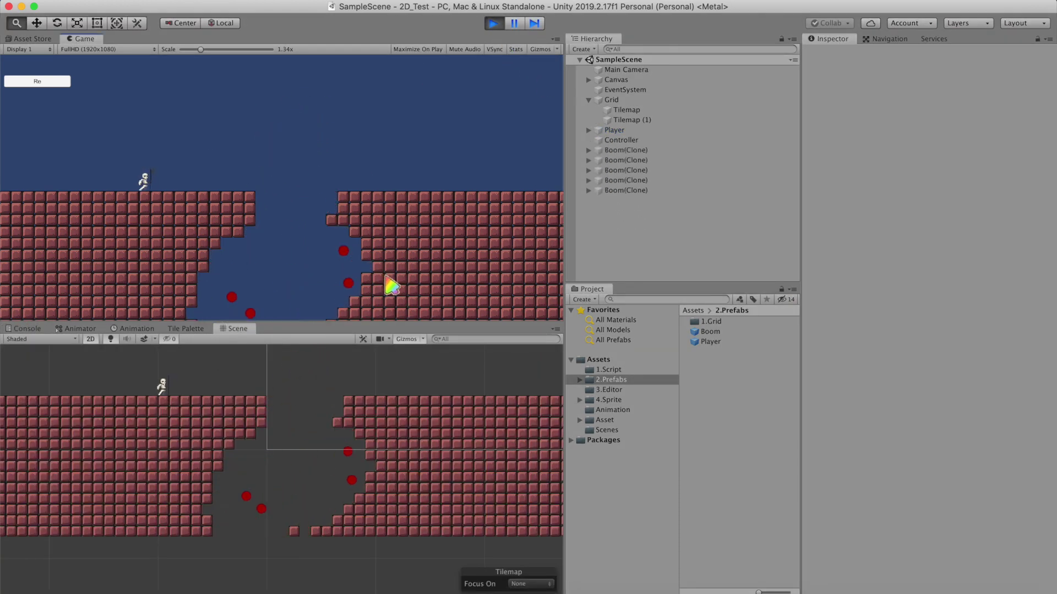
click(494, 25)
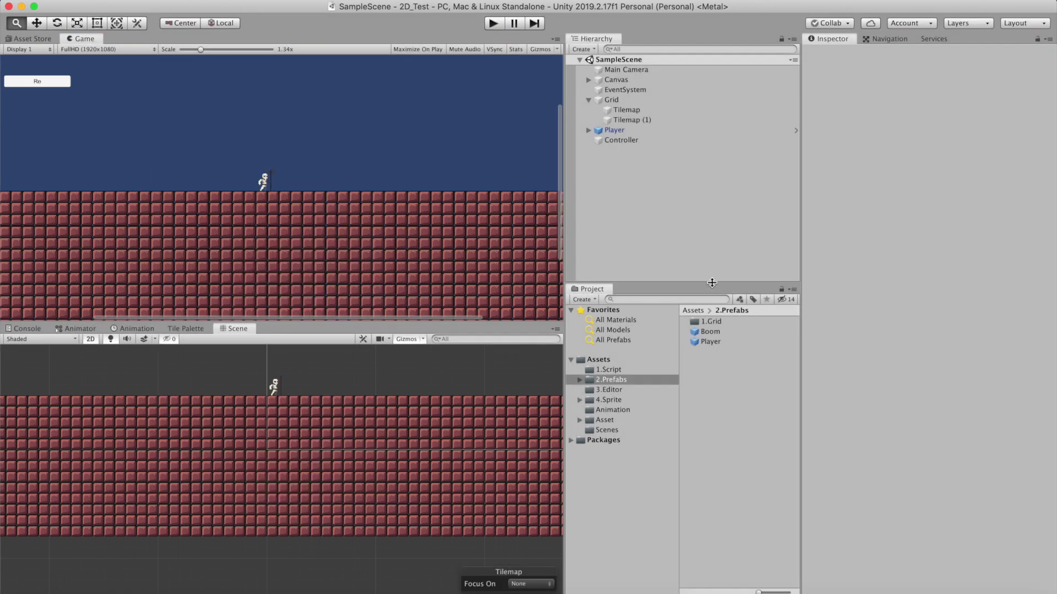
click(710, 332)
scroll(960, 366, down, 5)
click(935, 298)
text(85)
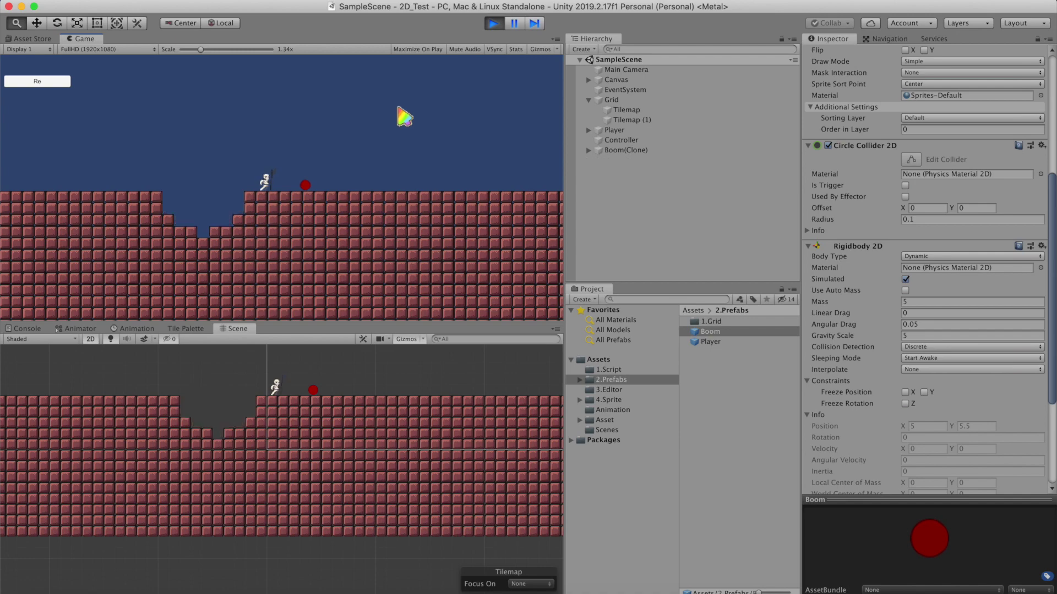
Rain bombs onto the tiles, then restart Play mode with an intact level
drag(402, 113, 106, 117)
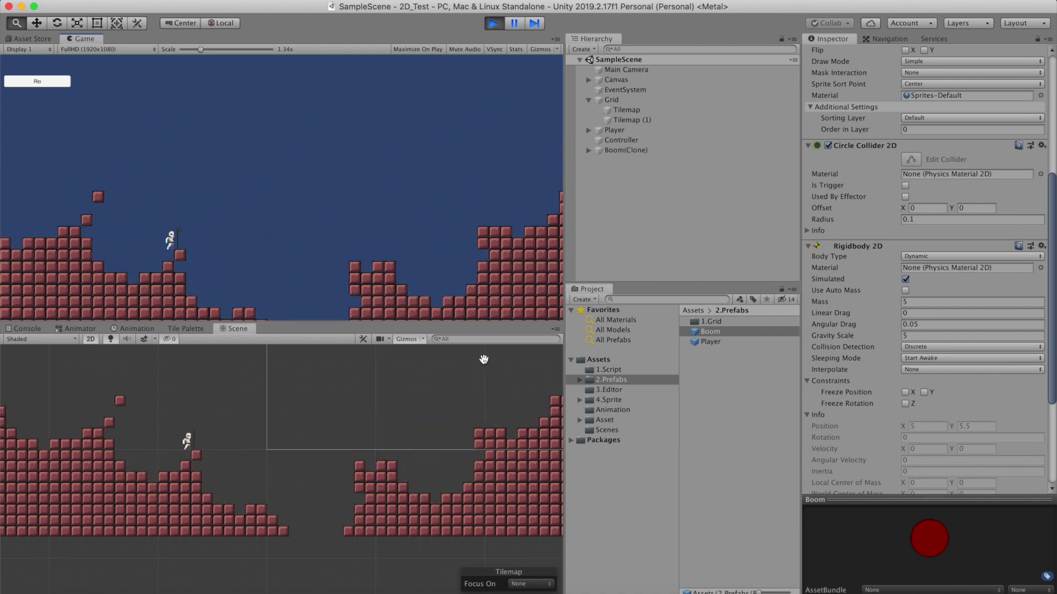
click(494, 23)
click(494, 23)
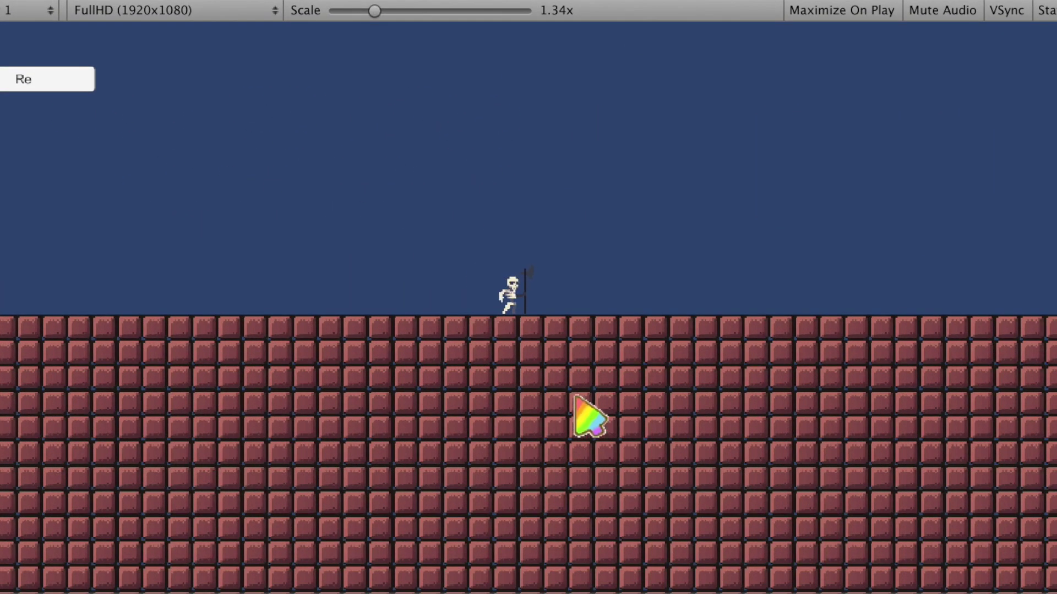
Drop six bombs across the bricks, widening the crater and filling a narrow pit
click(574, 396)
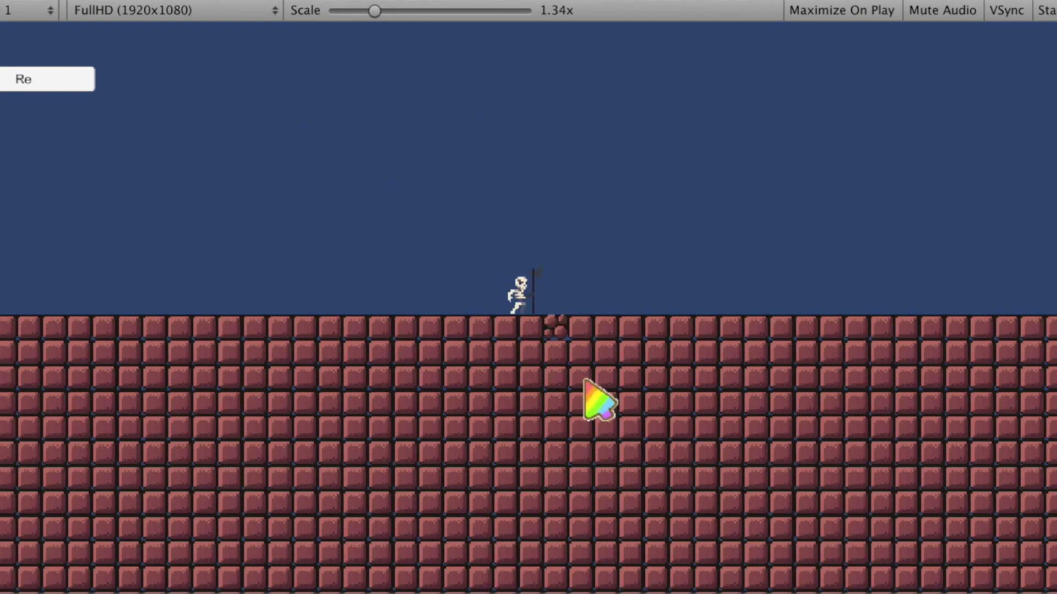
click(569, 255)
click(502, 224)
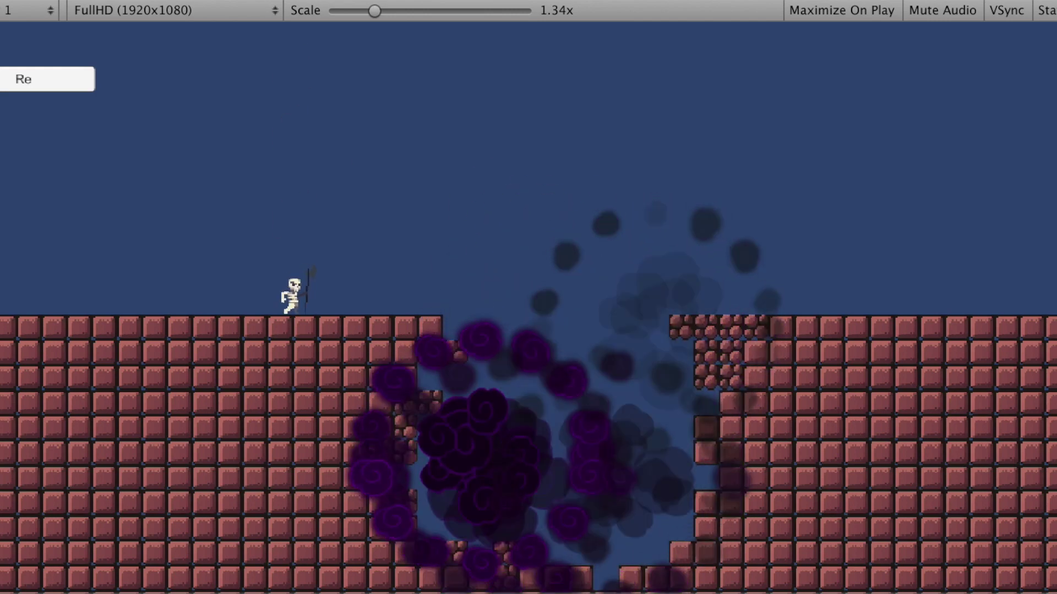
click(369, 165)
click(584, 344)
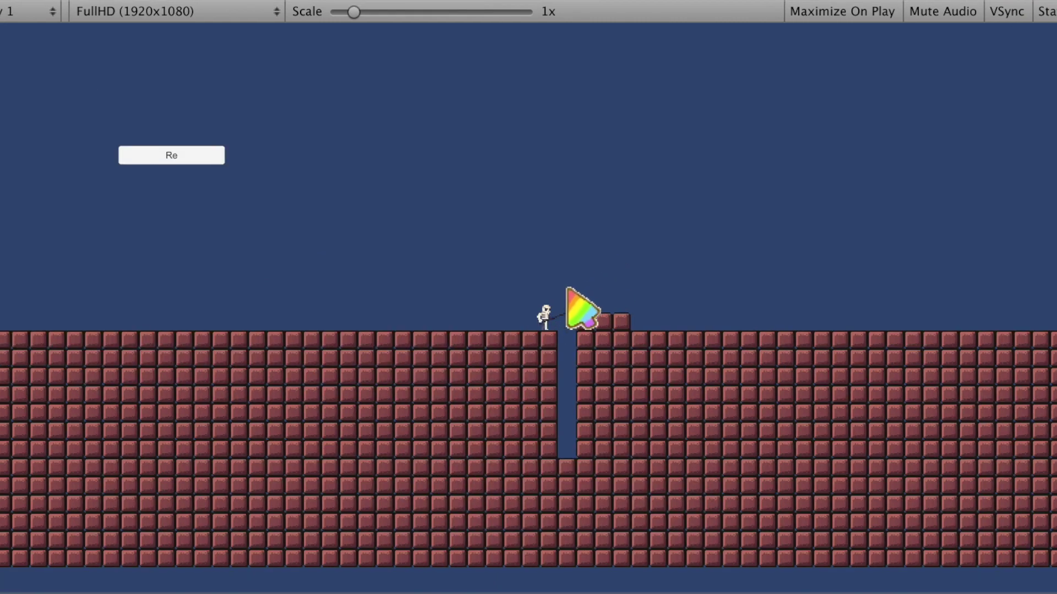
click(568, 340)
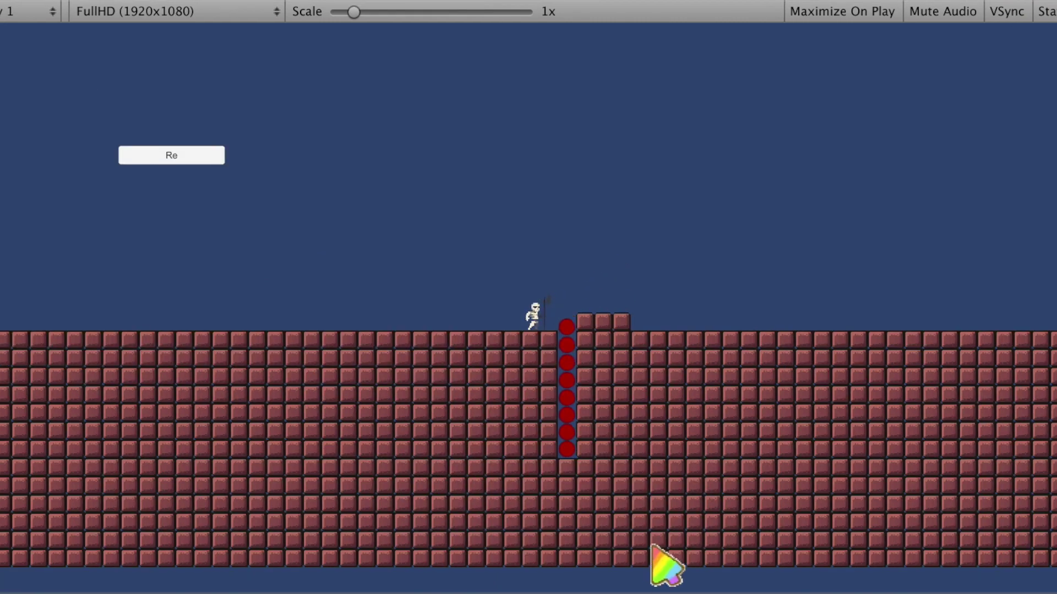